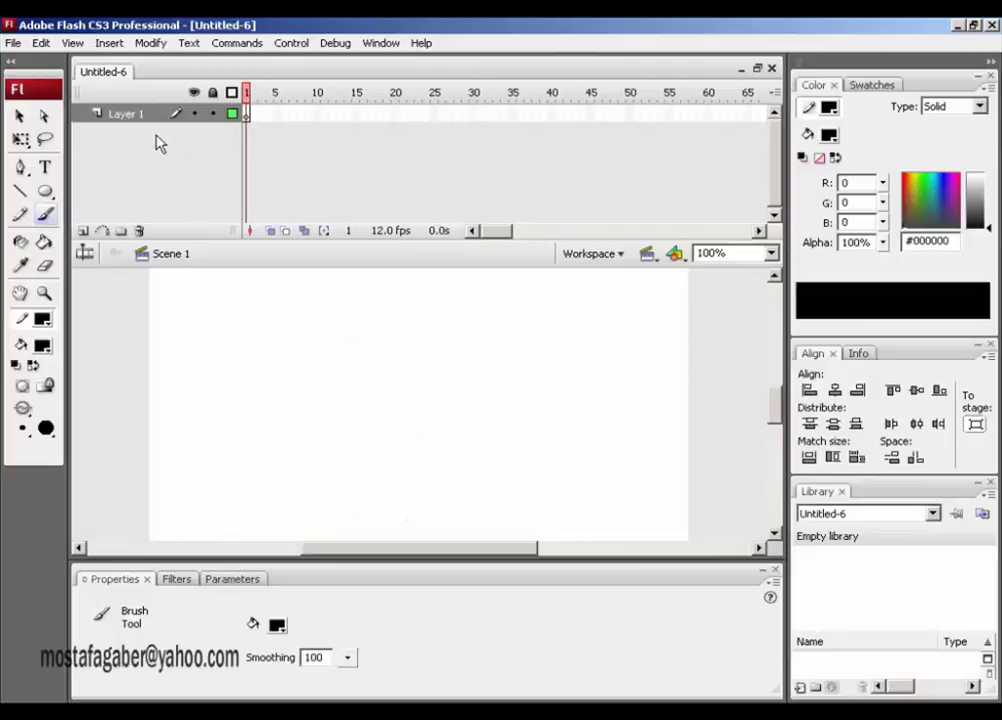
- Rename Layer 1 as ball
{"action": "double_click", "coordinate": [135, 118]}
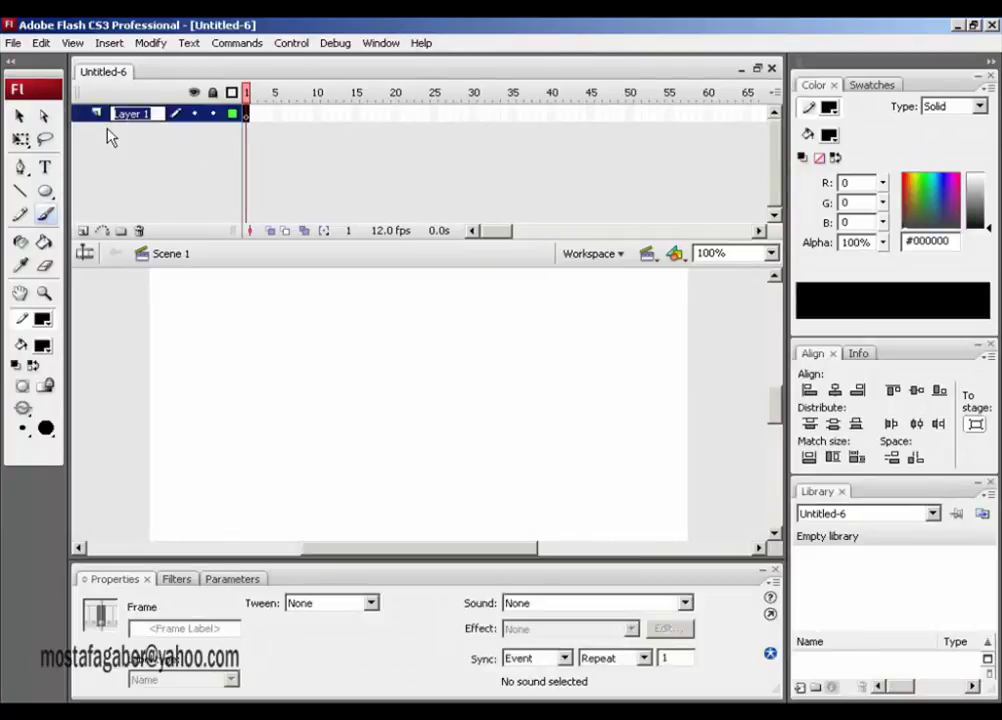
{"action": "type", "text": "ball"}
{"action": "left_click", "coordinate": [165, 165]}
- Draw a circle about 79 px high with the Oval tool near the stage's top centre
{"action": "left_click", "coordinate": [46, 194]}
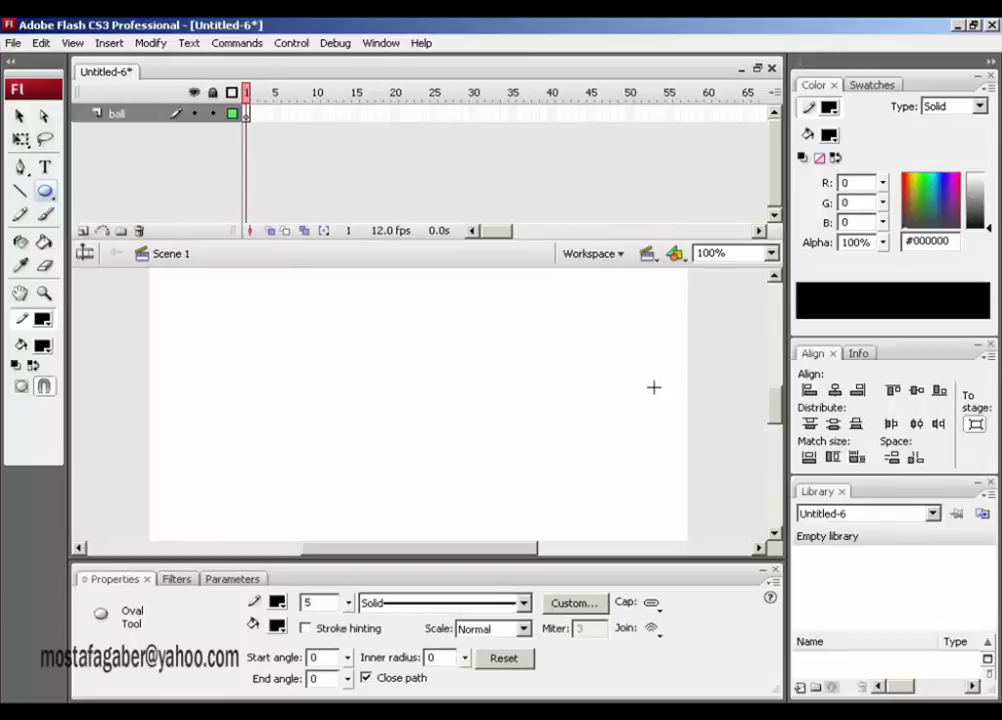
{"action": "key", "text": "ctrl+minus"}
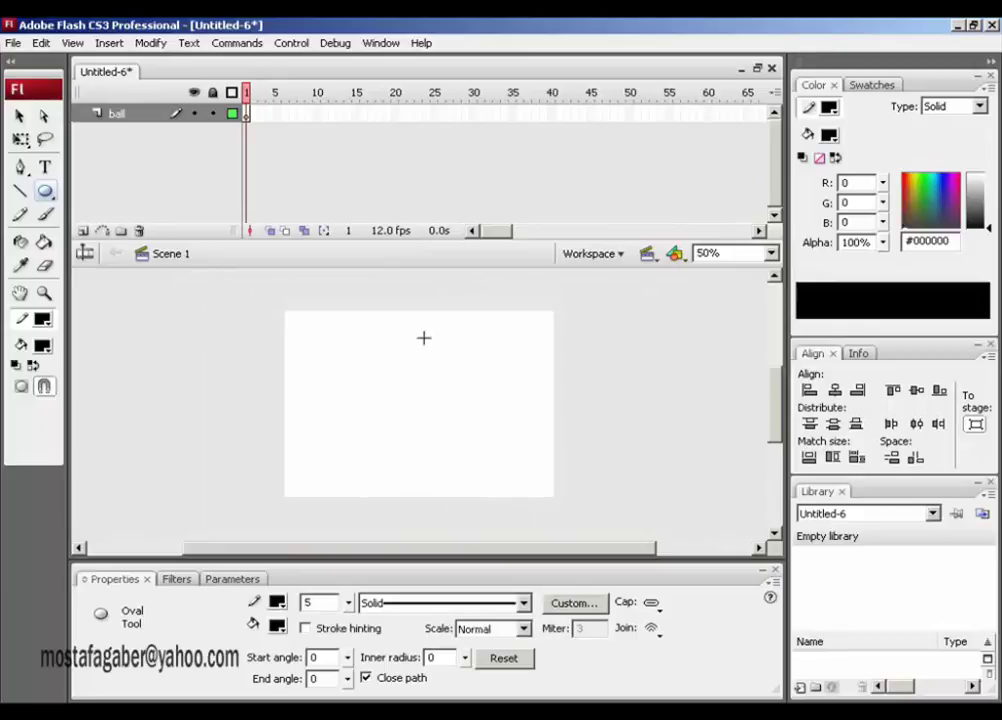
{"action": "left_click_drag", "start_coordinate": [430, 328], "coordinate": [392, 368]}
- Select the whole circle, remove its stroke and fill it with the red radial gradient
{"action": "left_click", "coordinate": [18, 116]}
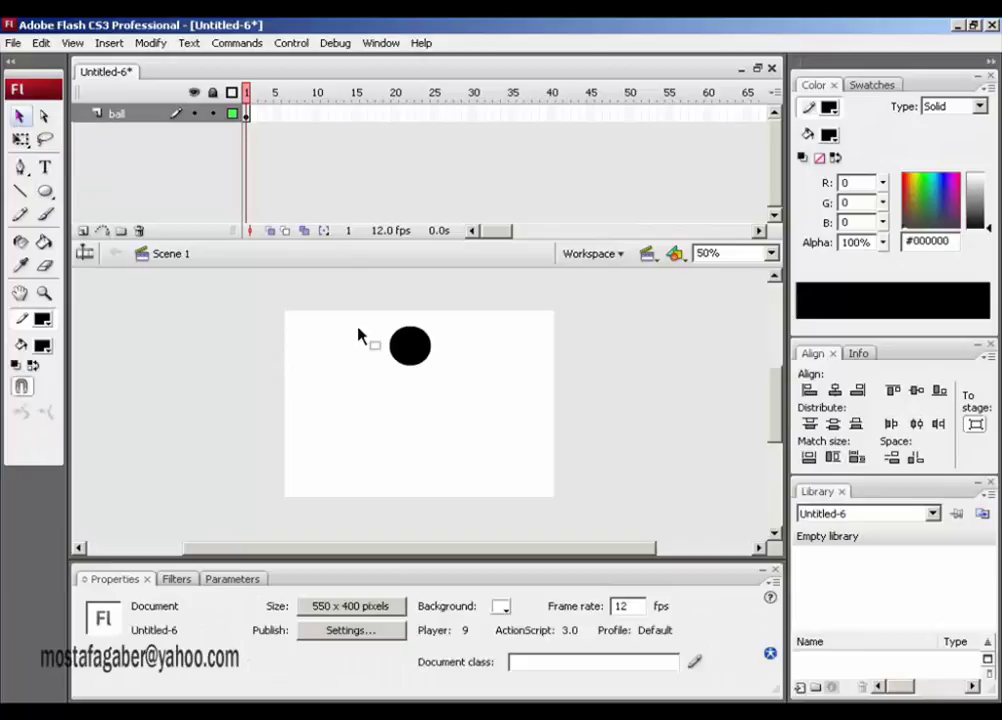
{"action": "left_click", "coordinate": [400, 355]}
{"action": "double_click", "coordinate": [409, 349]}
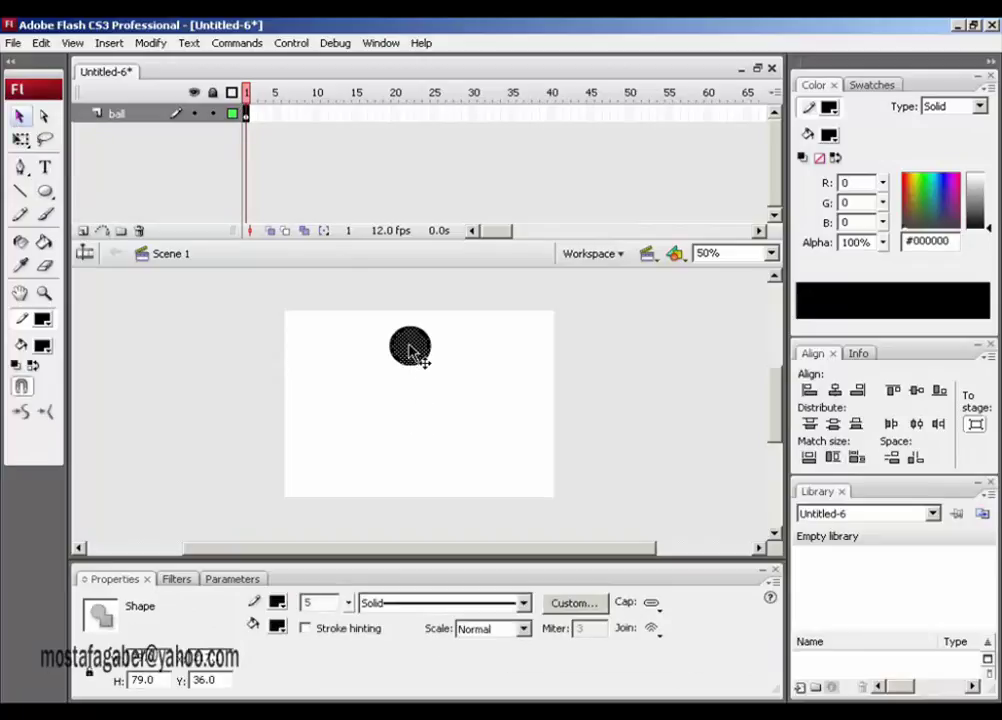
{"action": "left_click", "coordinate": [281, 602]}
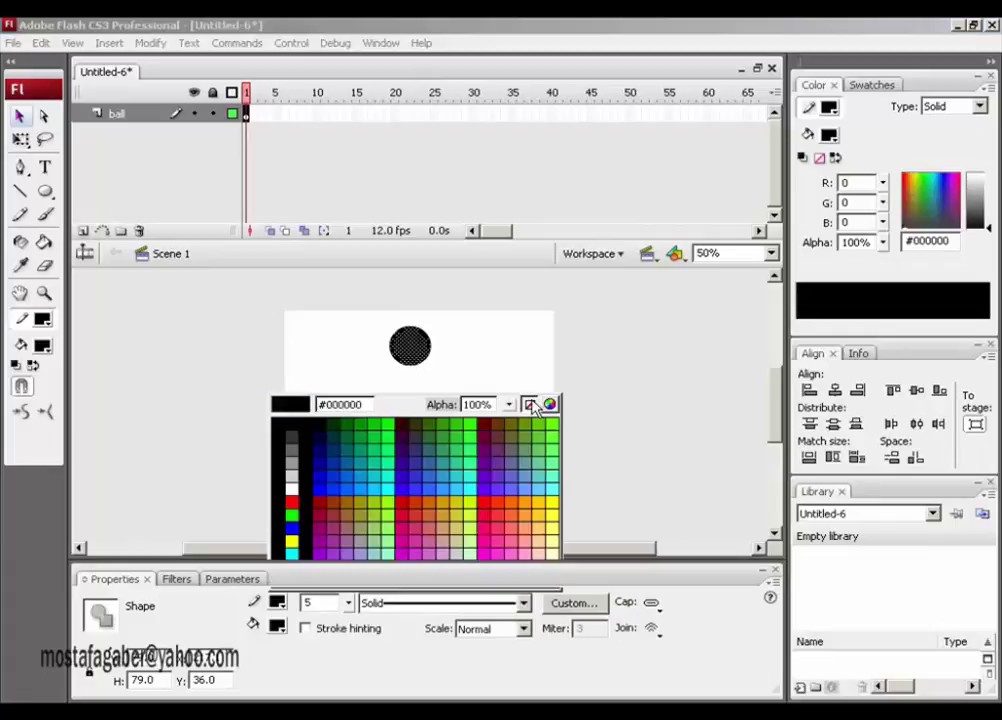
{"action": "left_click", "coordinate": [530, 404]}
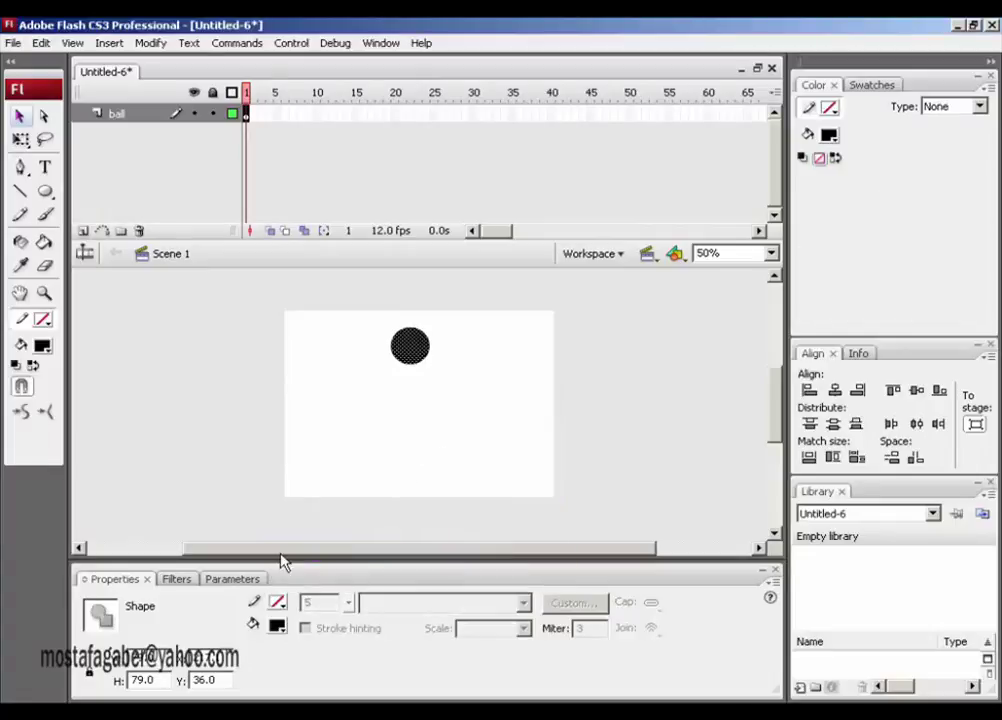
{"action": "left_click", "coordinate": [277, 626]}
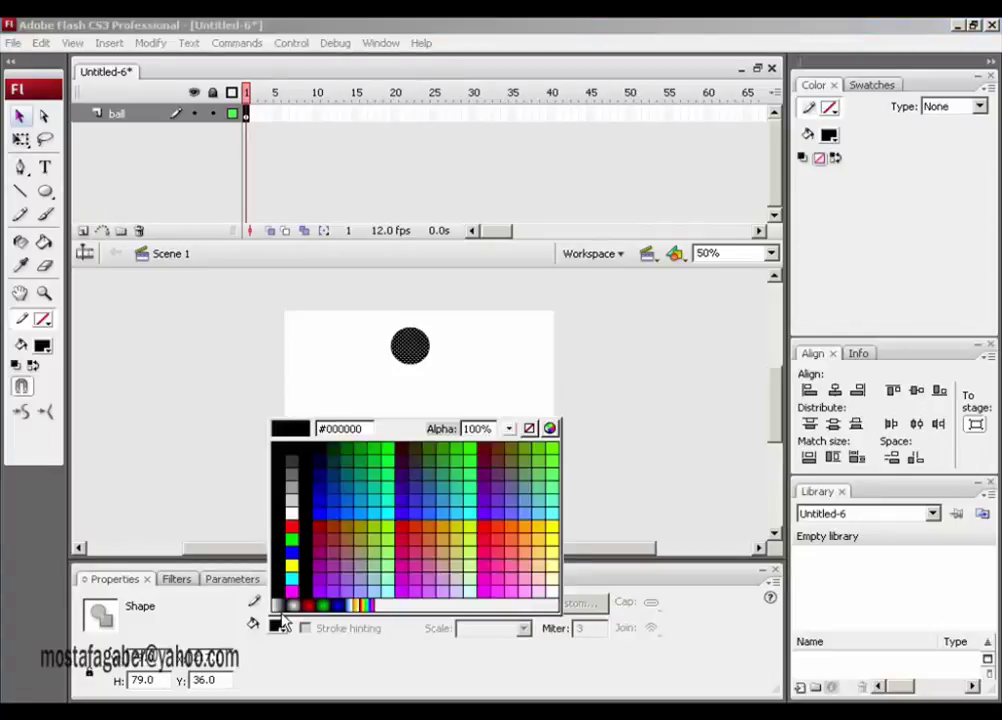
{"action": "left_click", "coordinate": [306, 605]}
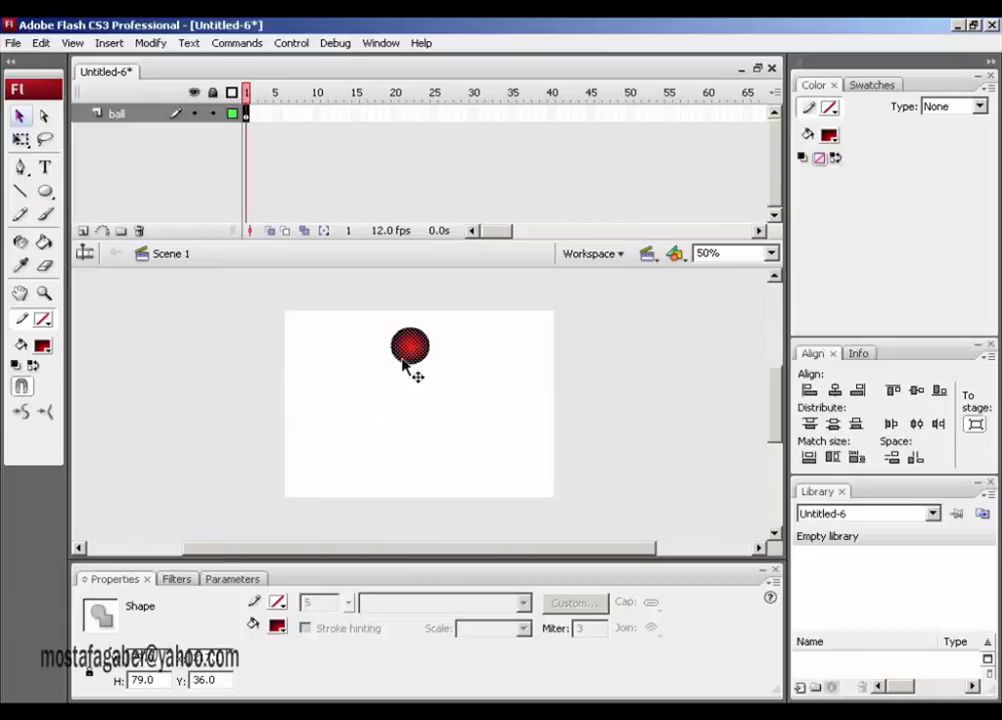
{"action": "left_click", "coordinate": [279, 627]}
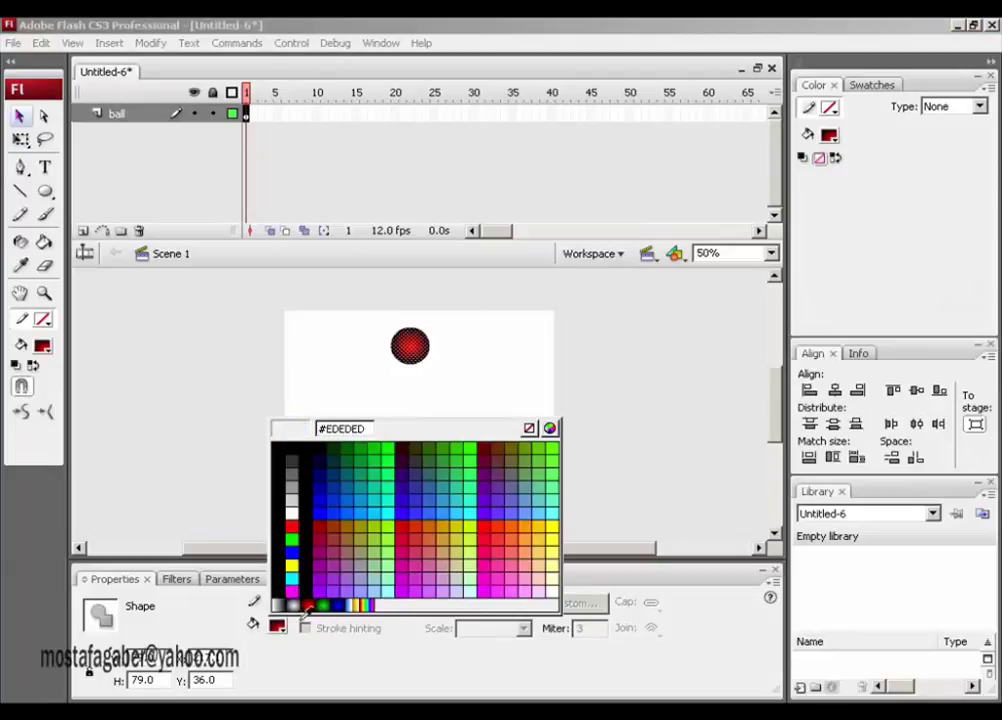
{"action": "left_click", "coordinate": [313, 619]}
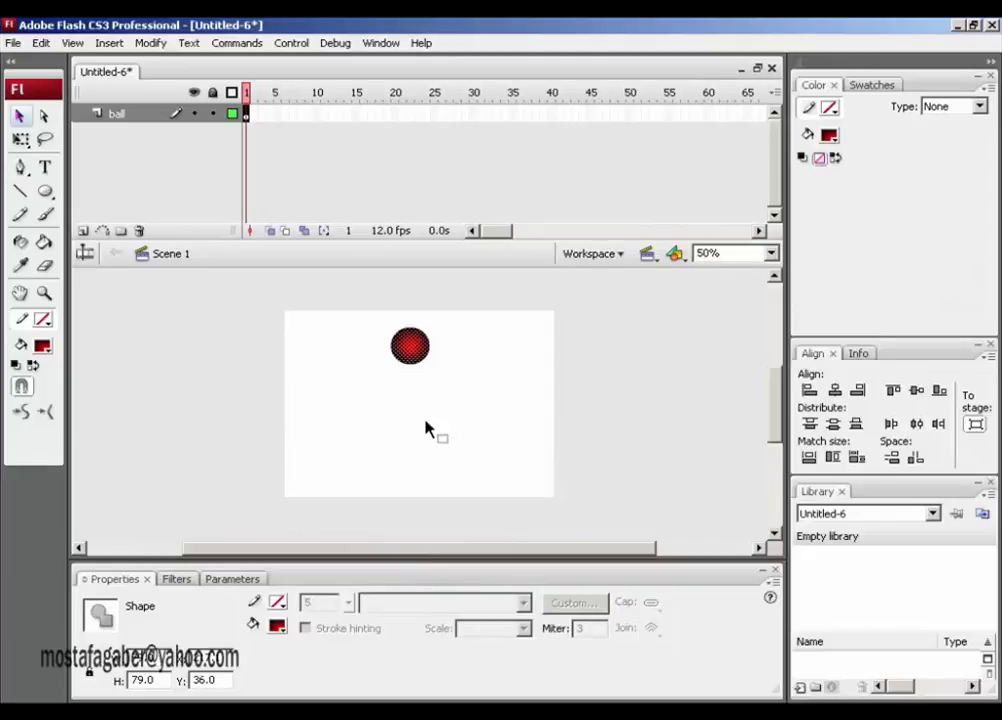
- Convert the red ball to a movie clip symbol, keeping the default name
{"action": "key", "text": "F8"}
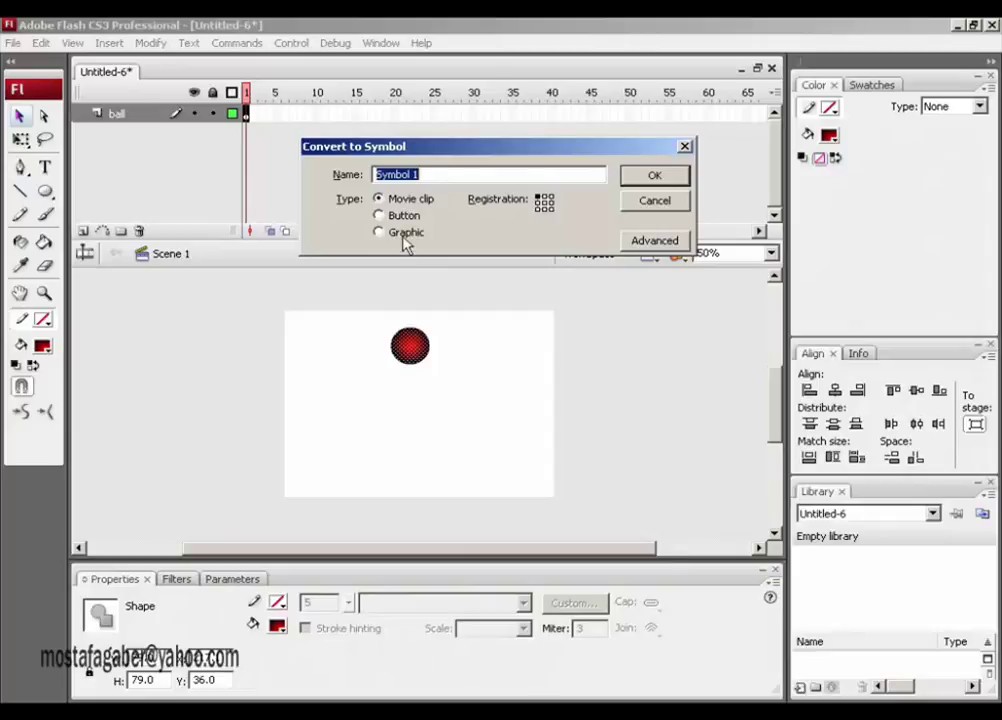
{"action": "left_click", "coordinate": [655, 176]}
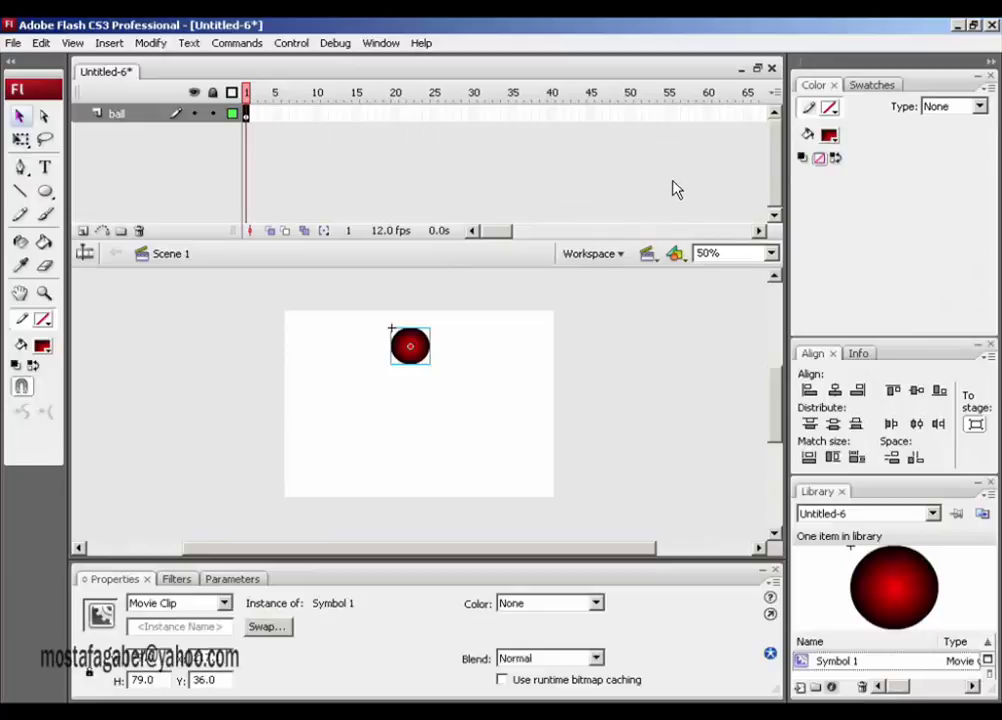
{"action": "left_click", "coordinate": [281, 116]}
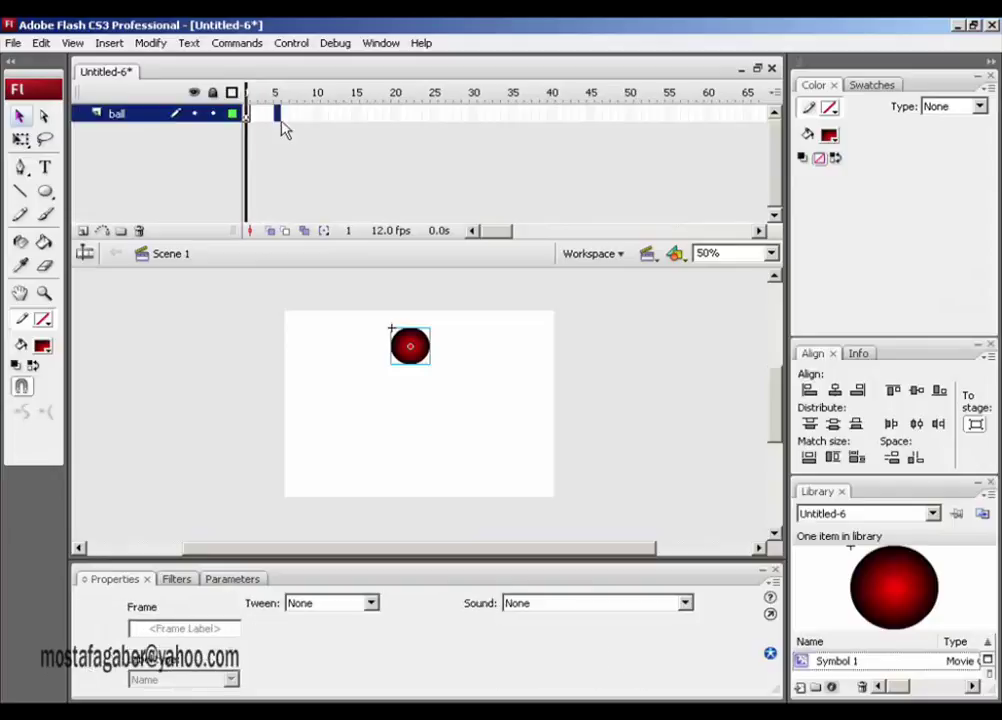
{"action": "key", "text": "F6"}
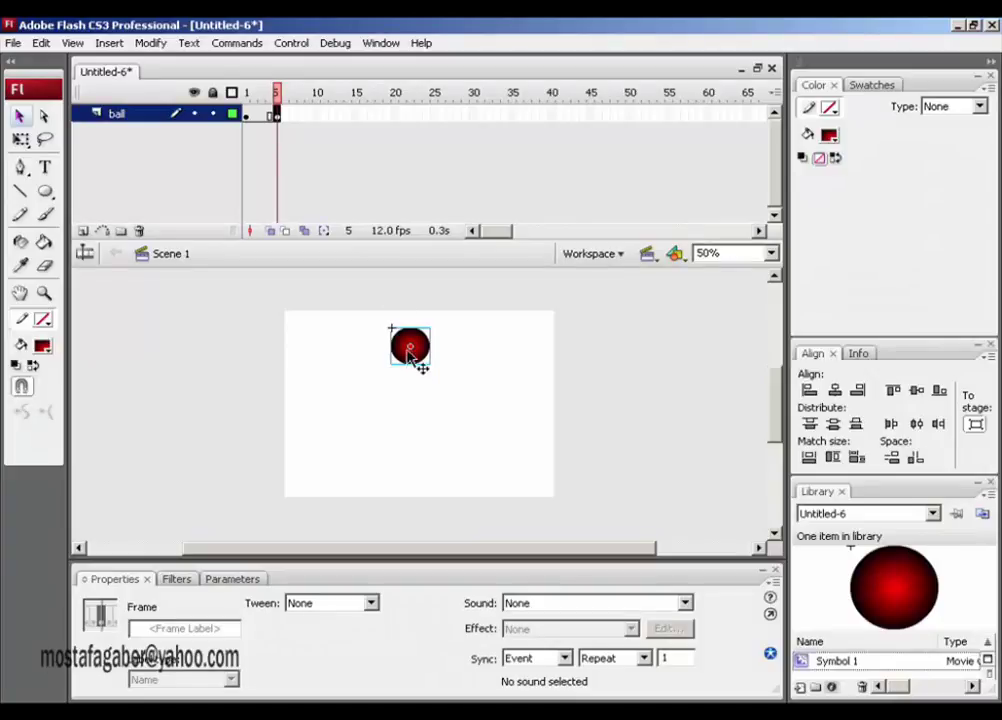
{"action": "left_click_drag", "start_coordinate": [408, 352], "coordinate": [410, 374]}
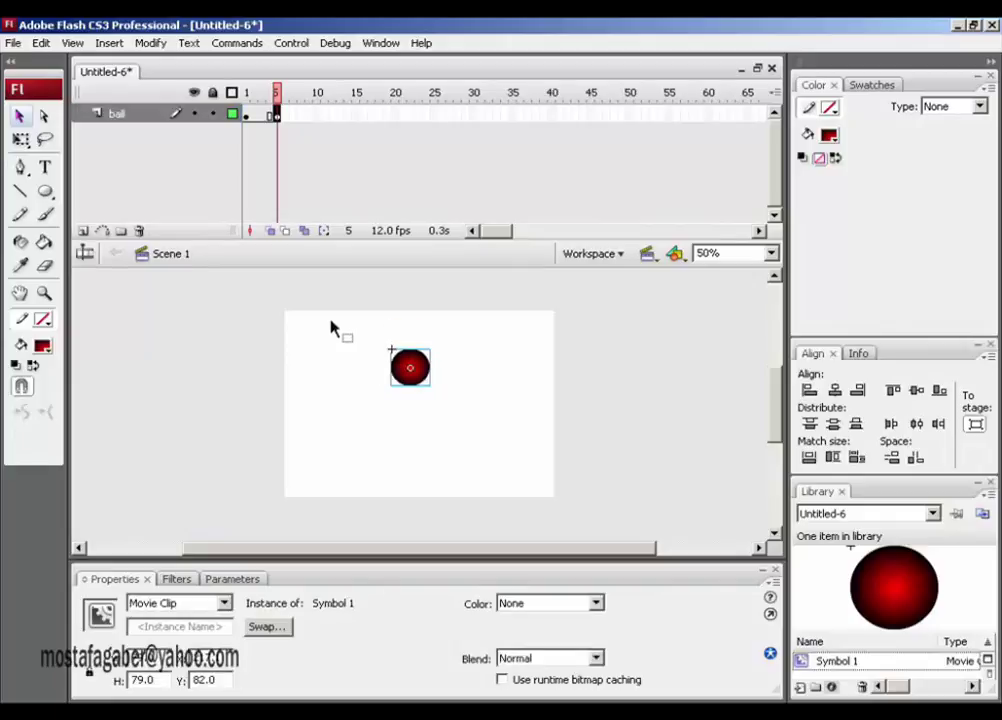
{"action": "key", "text": "ctrl+z"}
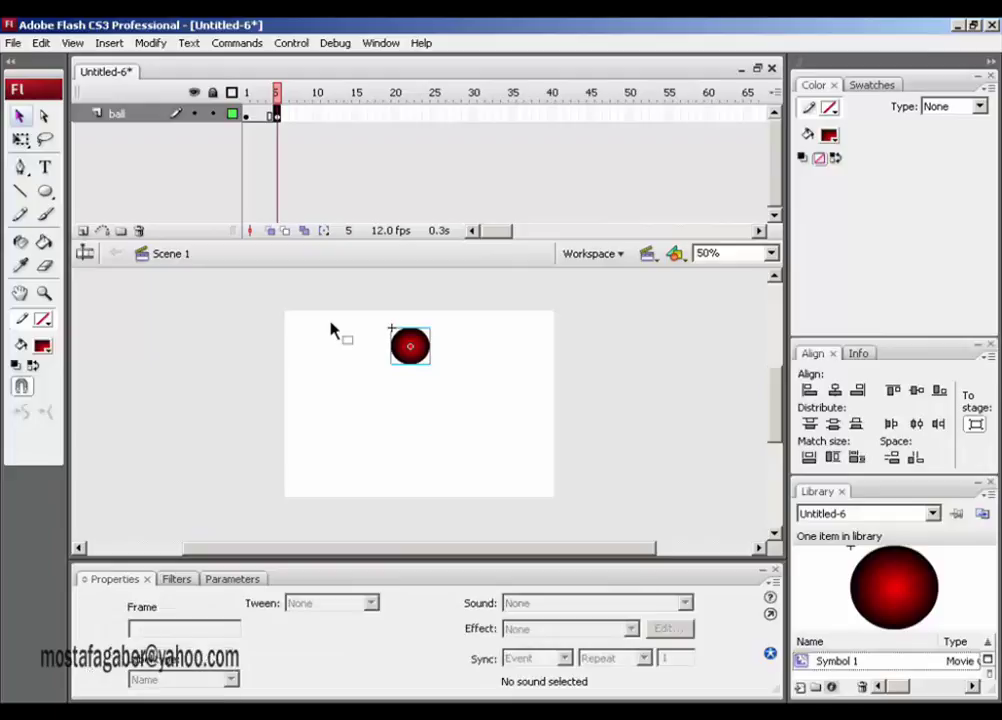
{"action": "key", "text": "ctrl+z"}
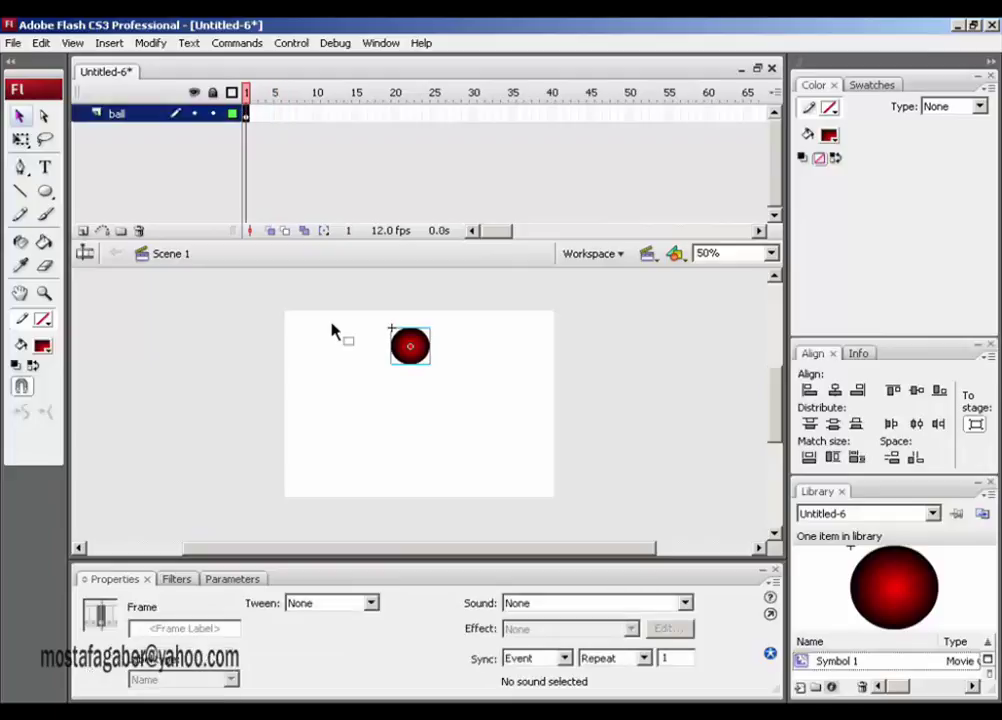
- Open the ball movie clip for editing and insert a keyframe at frame 5 of its layer
{"action": "left_click", "coordinate": [395, 352]}
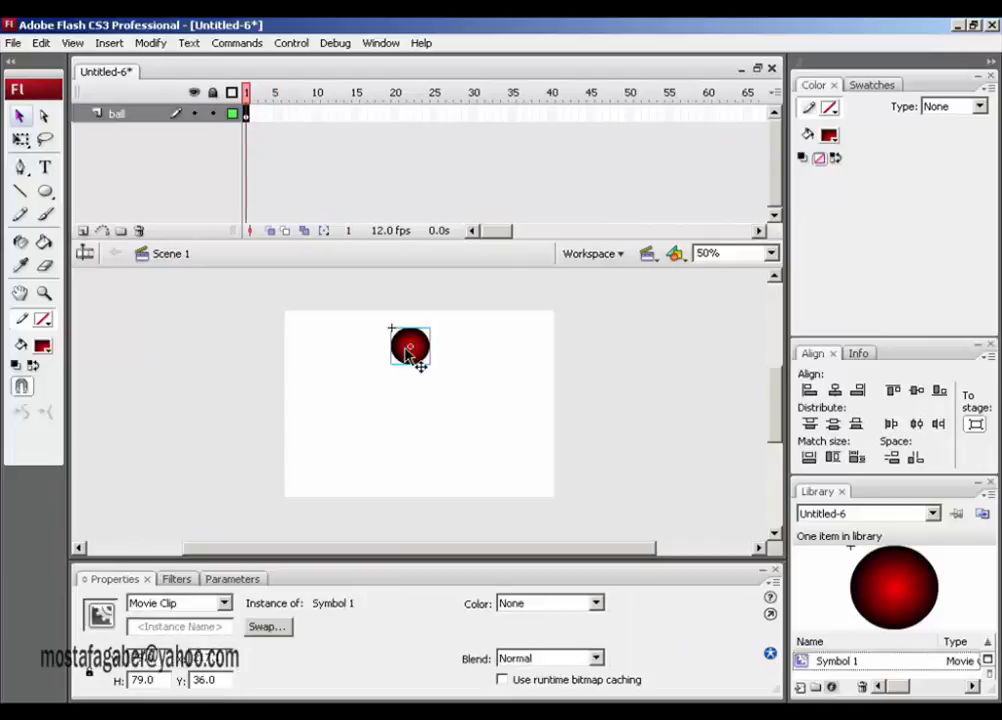
{"action": "double_click", "coordinate": [410, 346]}
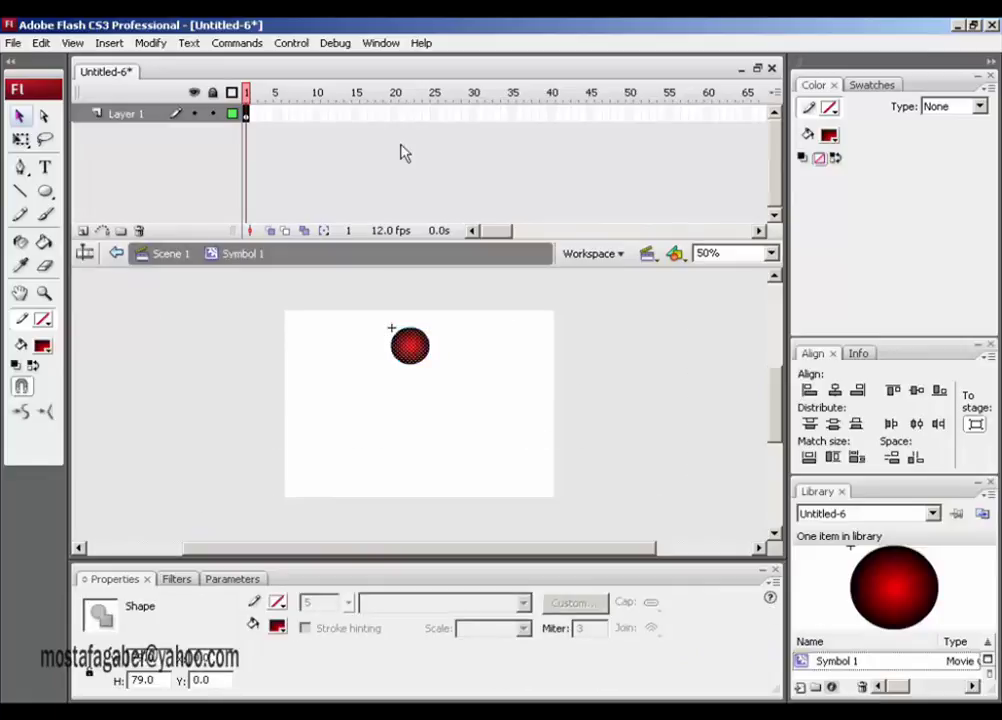
{"action": "left_click", "coordinate": [278, 116]}
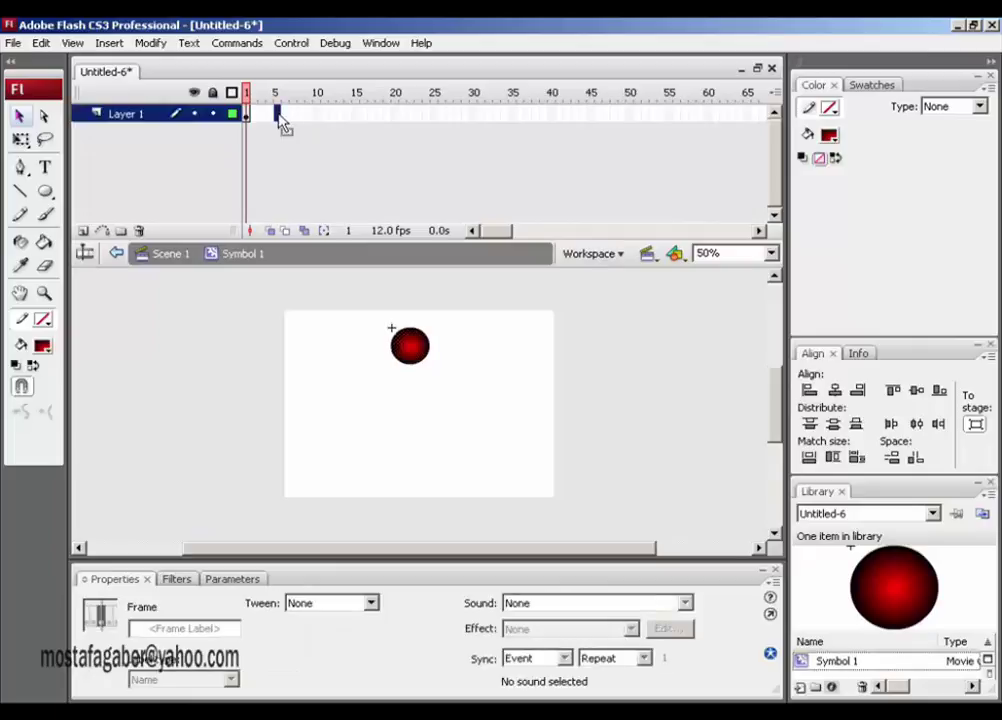
{"action": "key", "text": "F6"}
{"action": "left_click", "coordinate": [406, 366]}
{"action": "left_click_drag", "start_coordinate": [406, 366], "coordinate": [395, 318]}
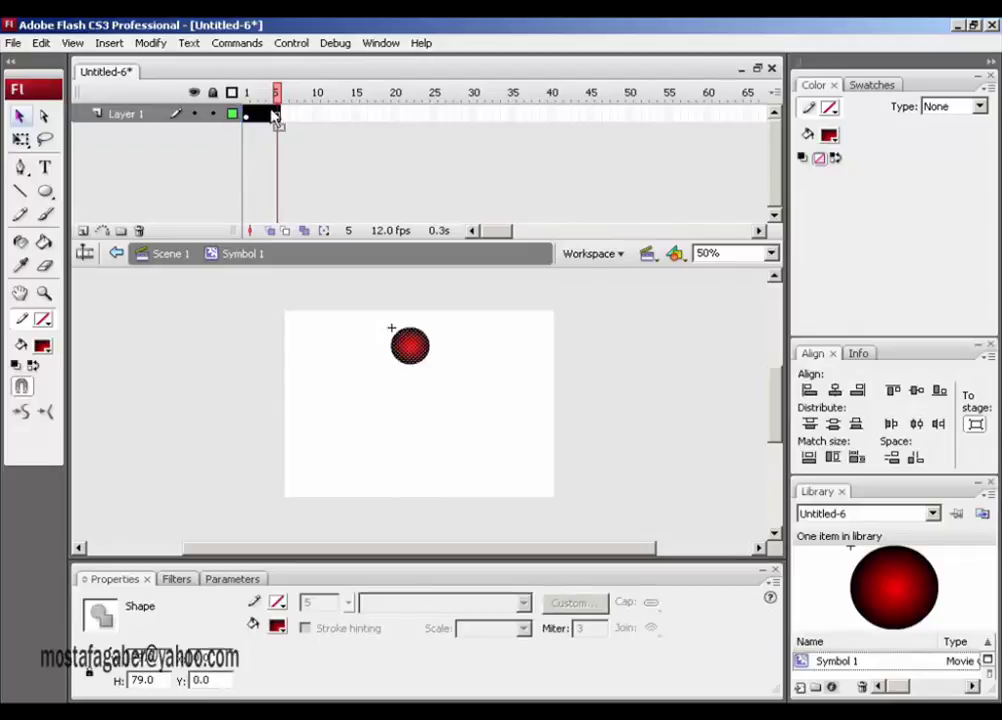
{"action": "left_click", "coordinate": [277, 116]}
{"action": "key", "text": "F6"}
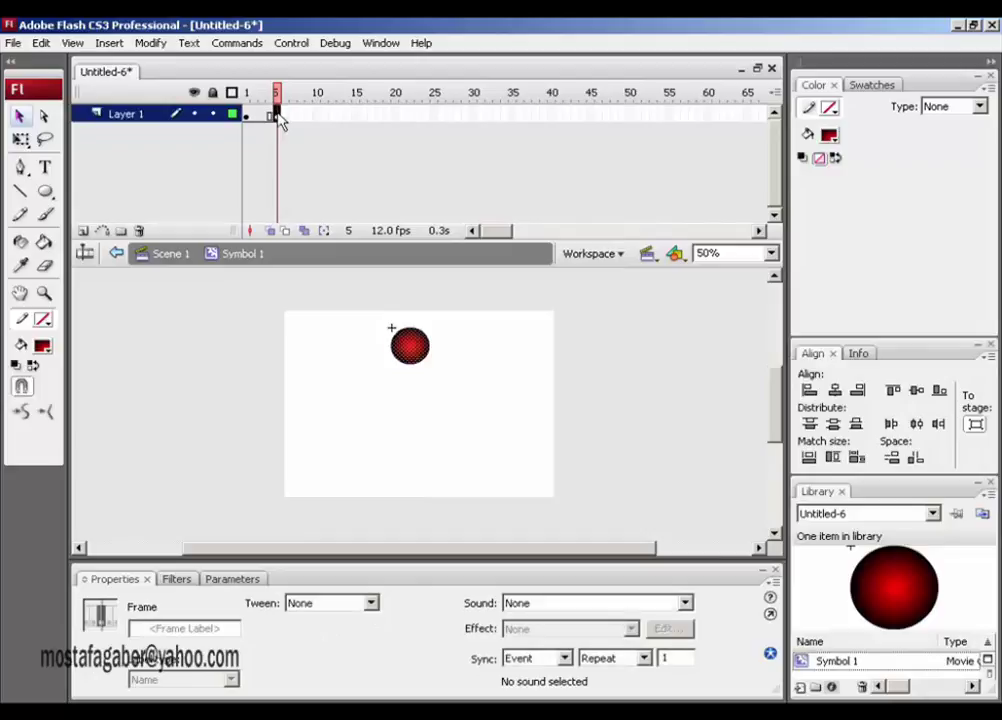
- Move the ball in frame 5 straight down to the stage's bottom edge, at a Y position of about 284
{"action": "left_click_drag", "start_coordinate": [415, 360], "coordinate": [410, 482]}
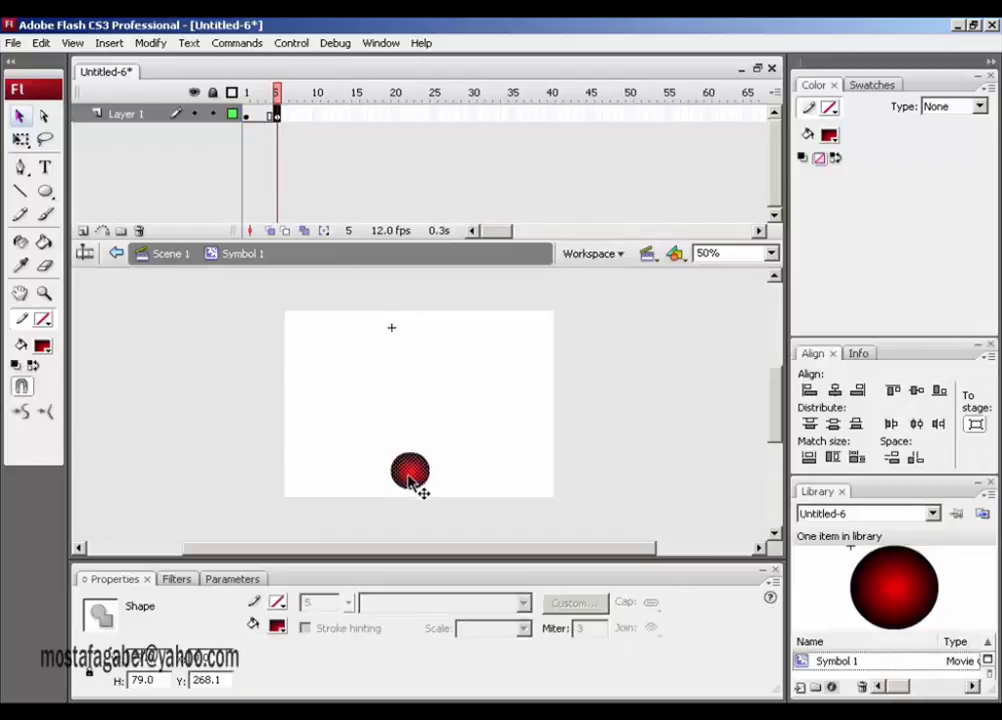
{"action": "key", "text": "Down"}
{"action": "key", "text": "Down"}
{"action": "key", "text": "Down"}
{"action": "key", "text": "Down"}
{"action": "key", "text": "Down"}
{"action": "key", "text": "Down"}
{"action": "key", "text": "Down"}
{"action": "key", "text": "Down"}
{"action": "key", "text": "Down"}
{"action": "key", "text": "Down"}
{"action": "key", "text": "Down"}
{"action": "key", "text": "Down"}
{"action": "key", "text": "Down"}
{"action": "key", "text": "Down"}
{"action": "key", "text": "Down"}
{"action": "key", "text": "Down"}
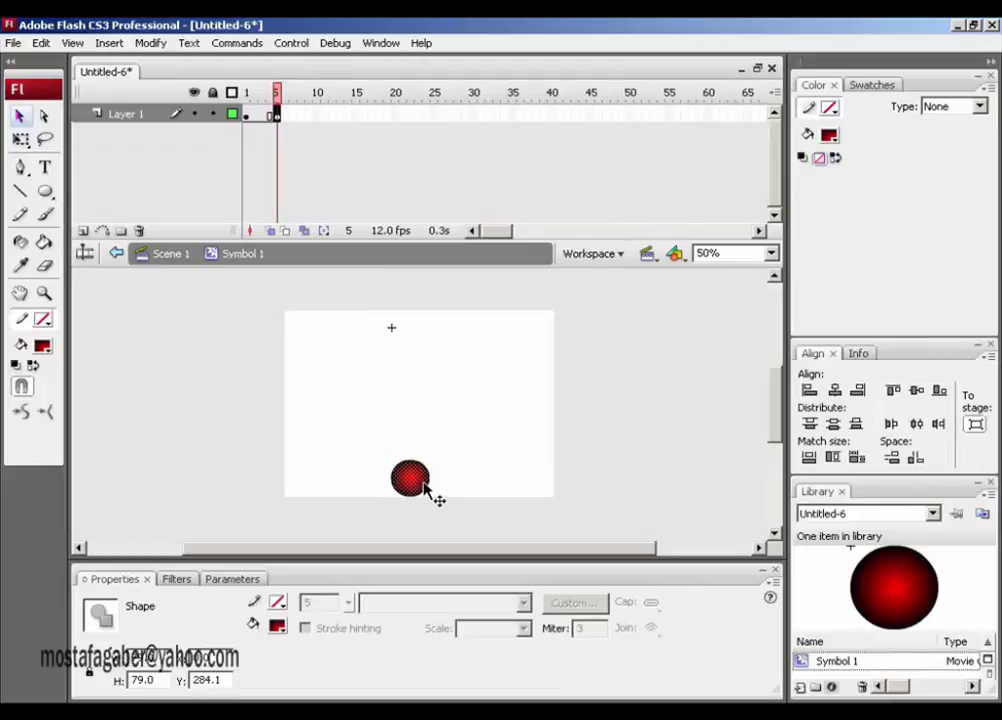
- Insert a keyframe at frame 10 and move the ball back up near its starting height, at a Y position of about 6
{"action": "left_click", "coordinate": [320, 122]}
{"action": "left_click", "coordinate": [318, 122]}
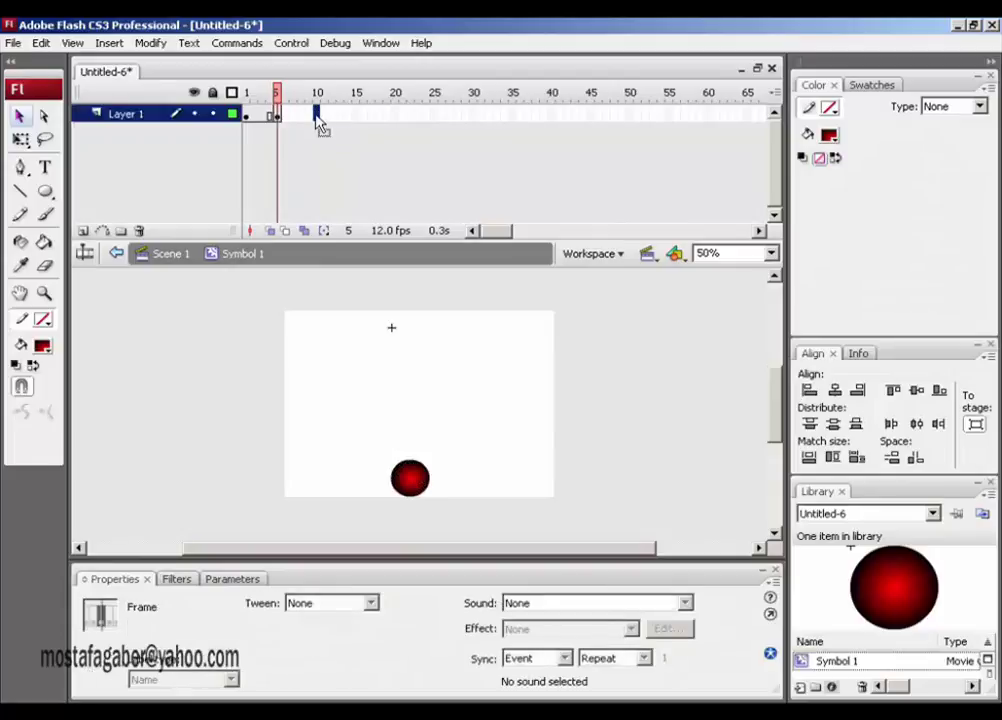
{"action": "key", "text": "F6"}
{"action": "left_click_drag", "start_coordinate": [408, 484], "coordinate": [406, 345]}
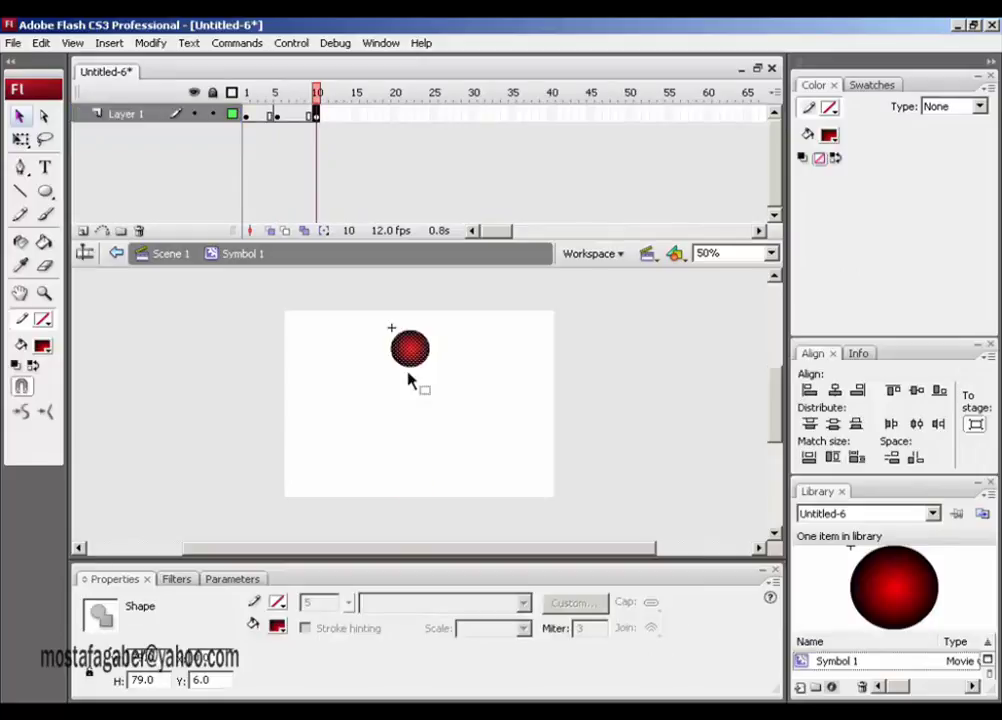
- Create motion tweens across frames 1 to 10 and scrub through the frames to preview the bounce
{"action": "left_click", "coordinate": [308, 116]}
{"action": "left_click", "coordinate": [263, 94]}
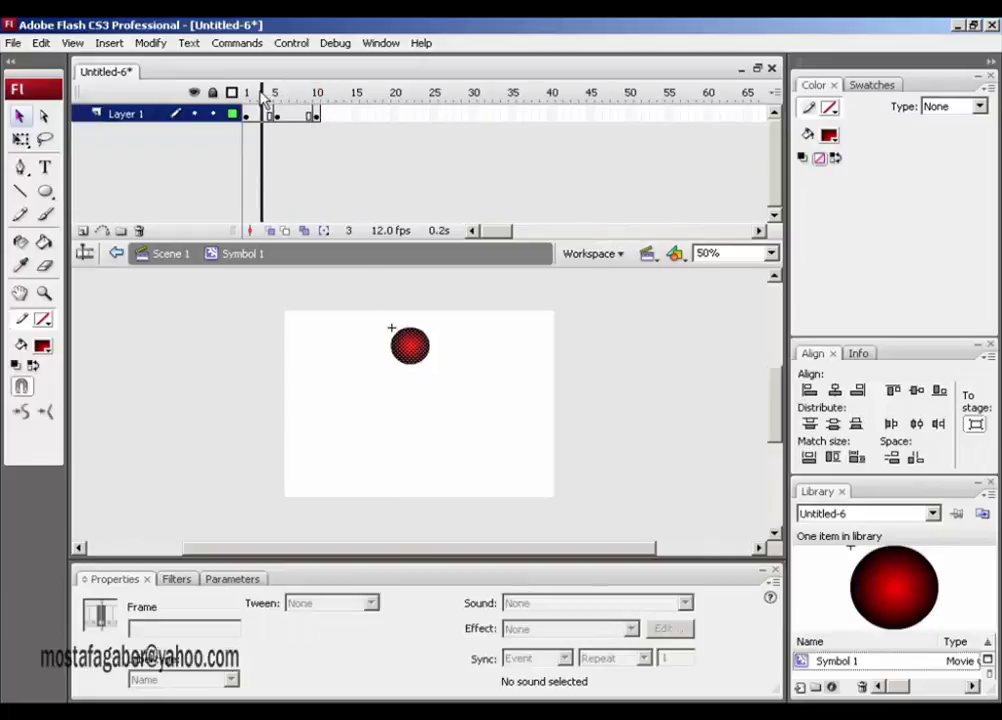
{"action": "left_click_drag", "start_coordinate": [330, 118], "coordinate": [247, 114]}
{"action": "right_click", "coordinate": [259, 116]}
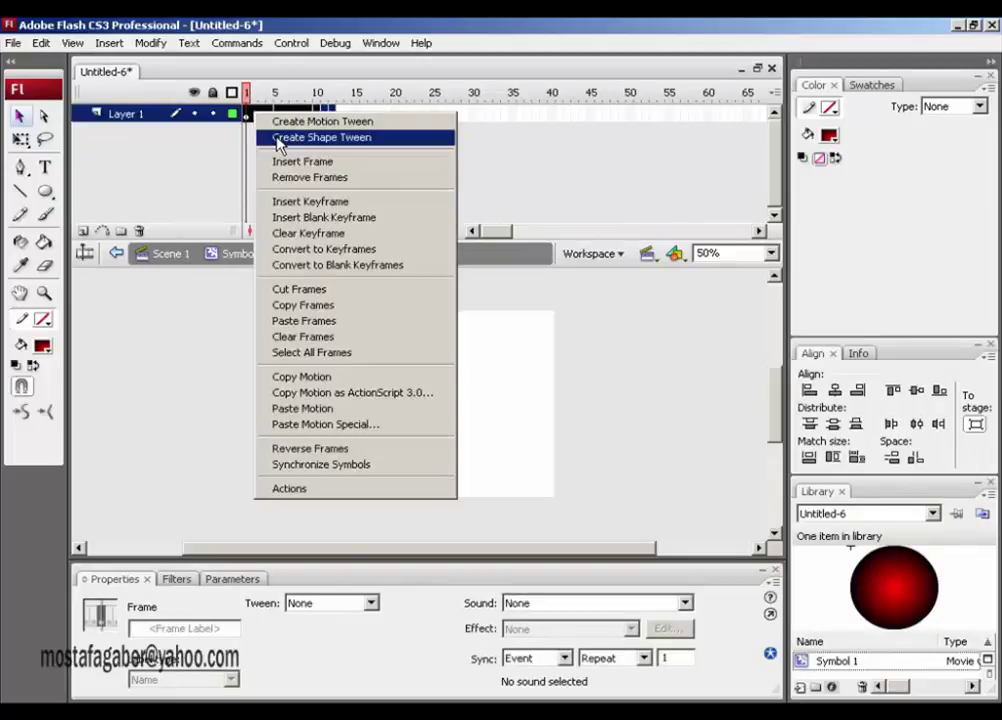
{"action": "left_click", "coordinate": [274, 122]}
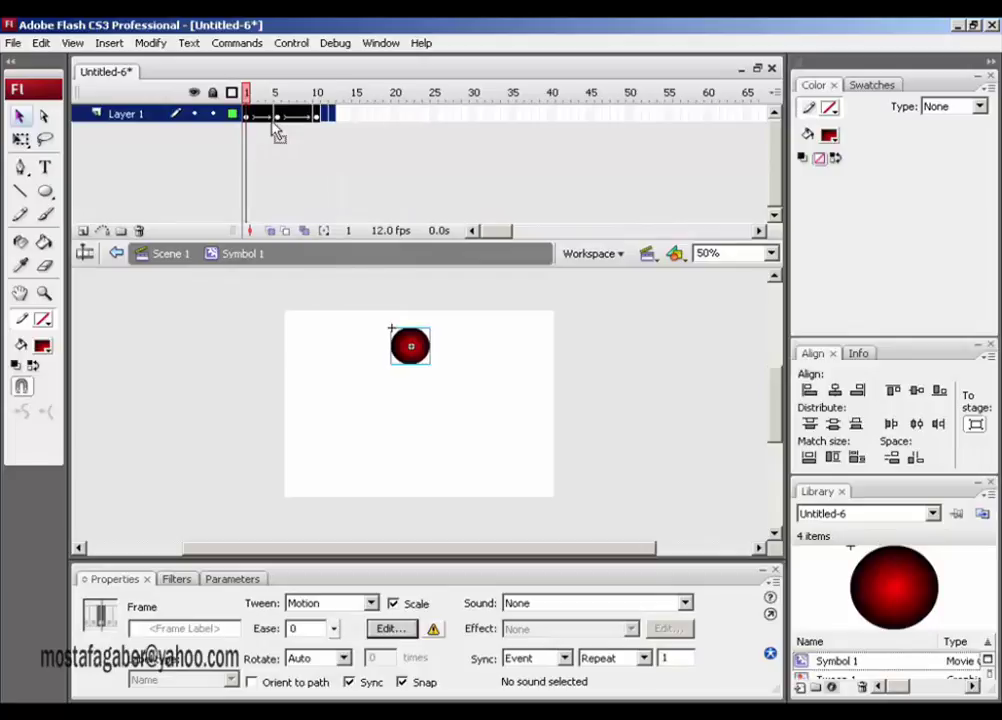
{"action": "left_click", "coordinate": [275, 157]}
{"action": "left_click_drag", "start_coordinate": [253, 94], "coordinate": [316, 89]}
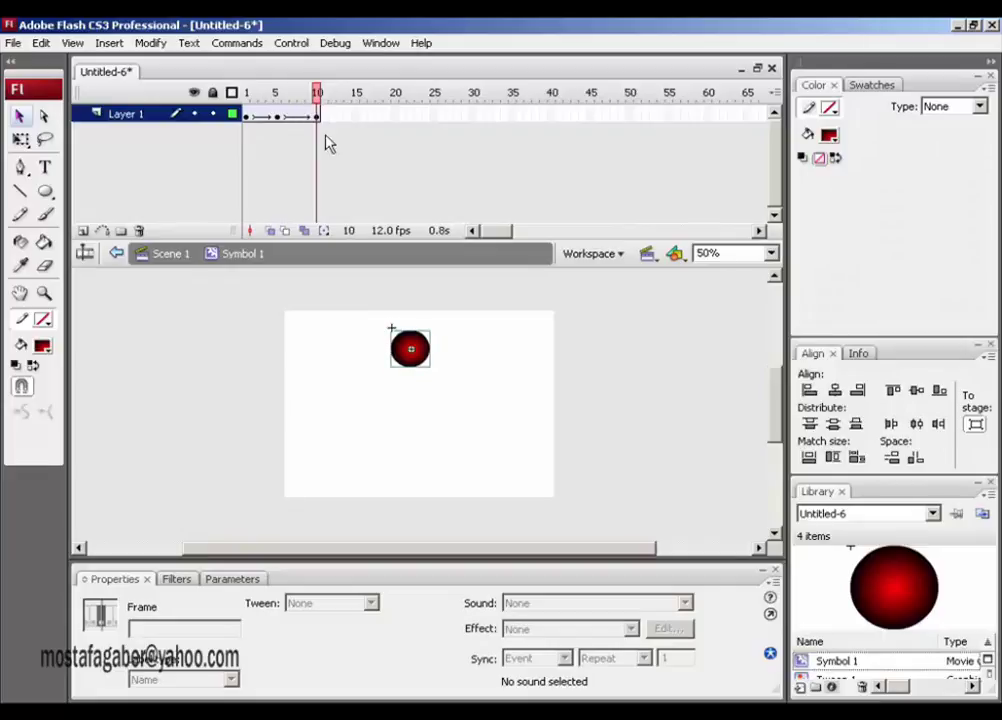
- Copy the ball's first keyframe and paste it over frame 10 so the bounce ends at its starting position
{"action": "left_click", "coordinate": [250, 116]}
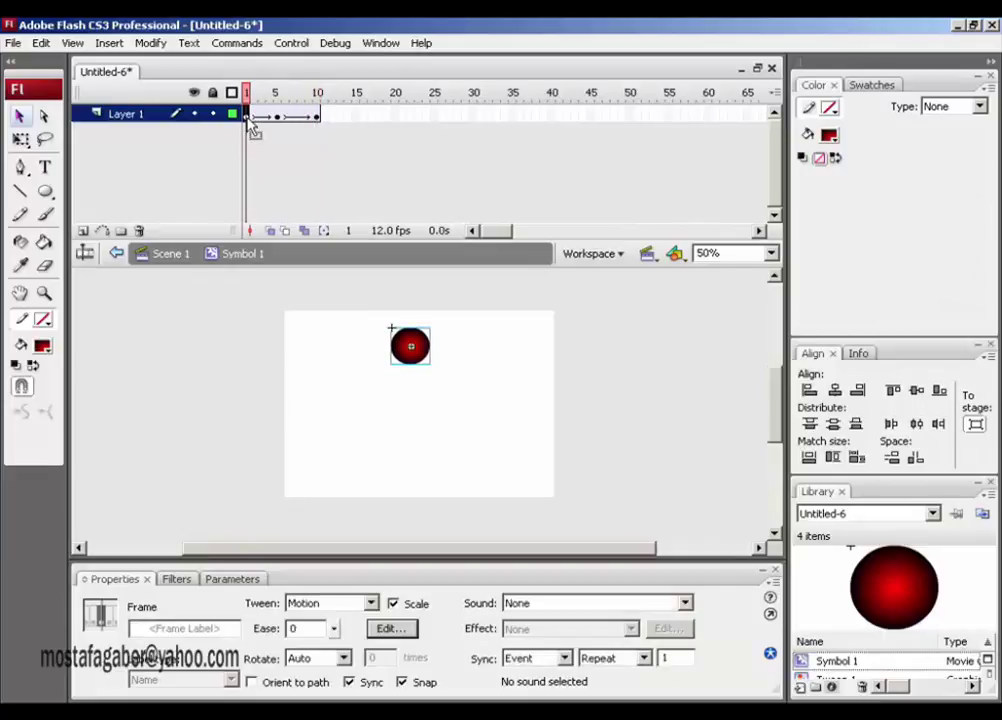
{"action": "right_click", "coordinate": [251, 119]}
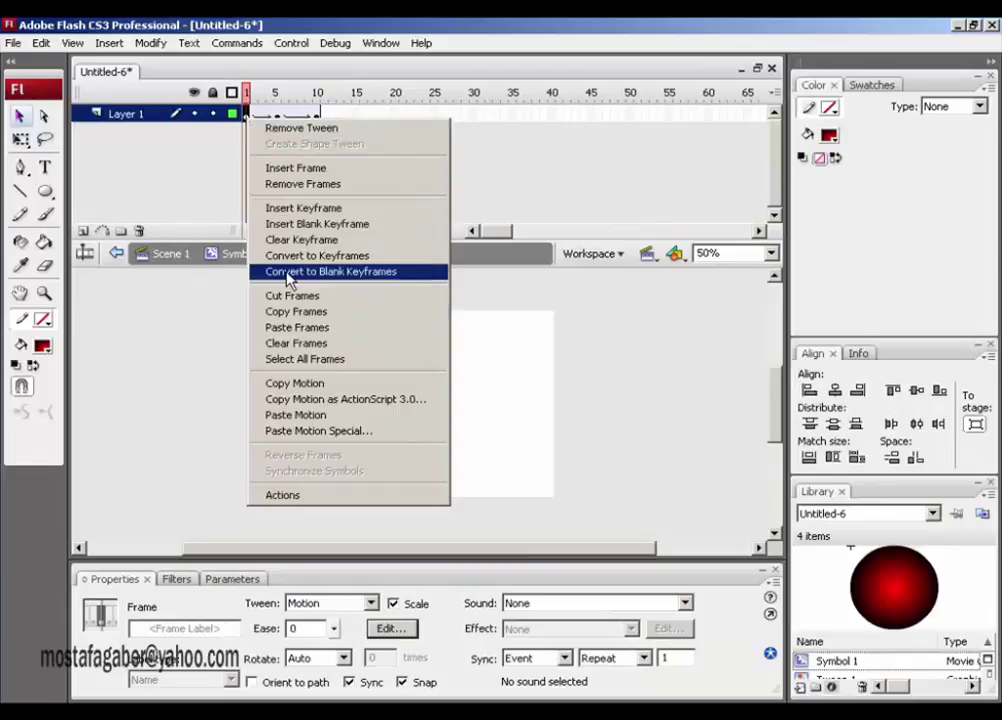
{"action": "left_click", "coordinate": [294, 313]}
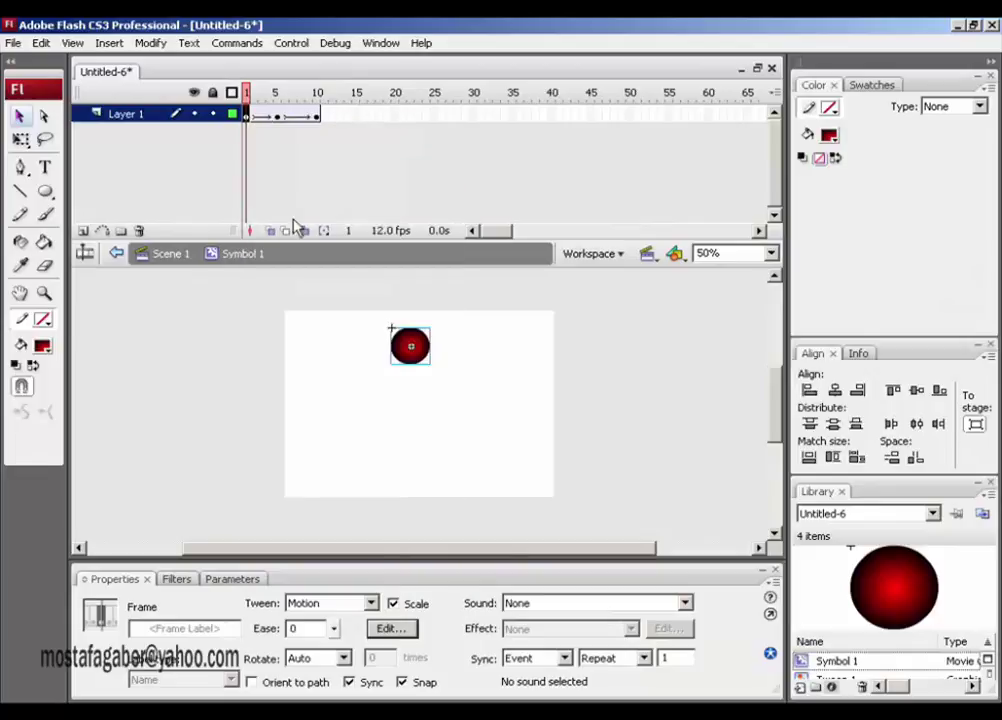
{"action": "left_click", "coordinate": [317, 117]}
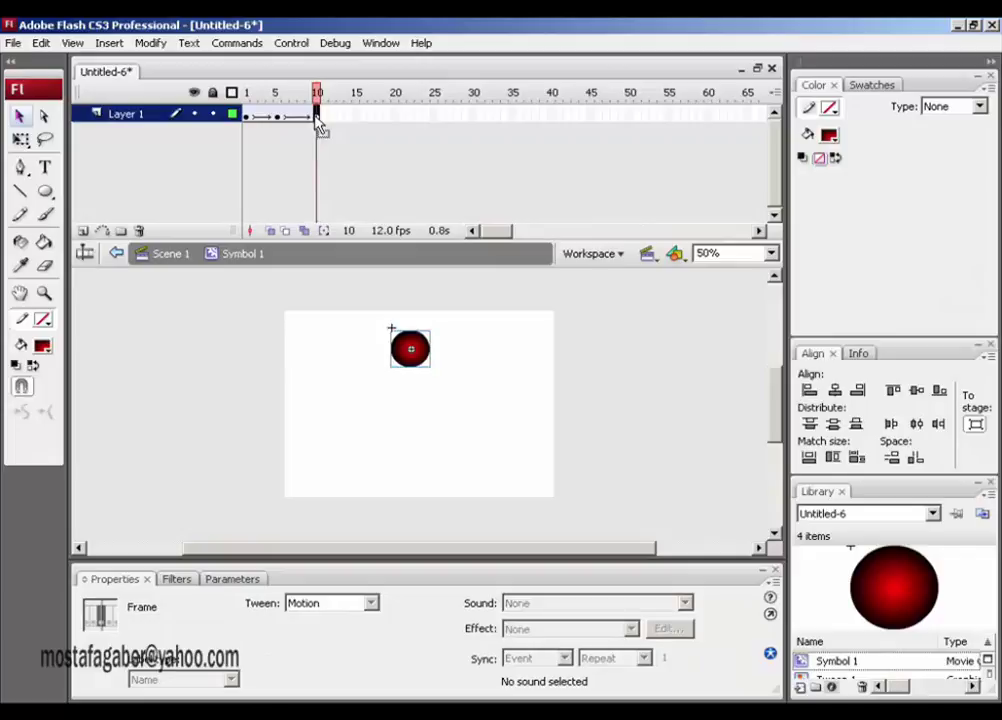
{"action": "right_click", "coordinate": [317, 117]}
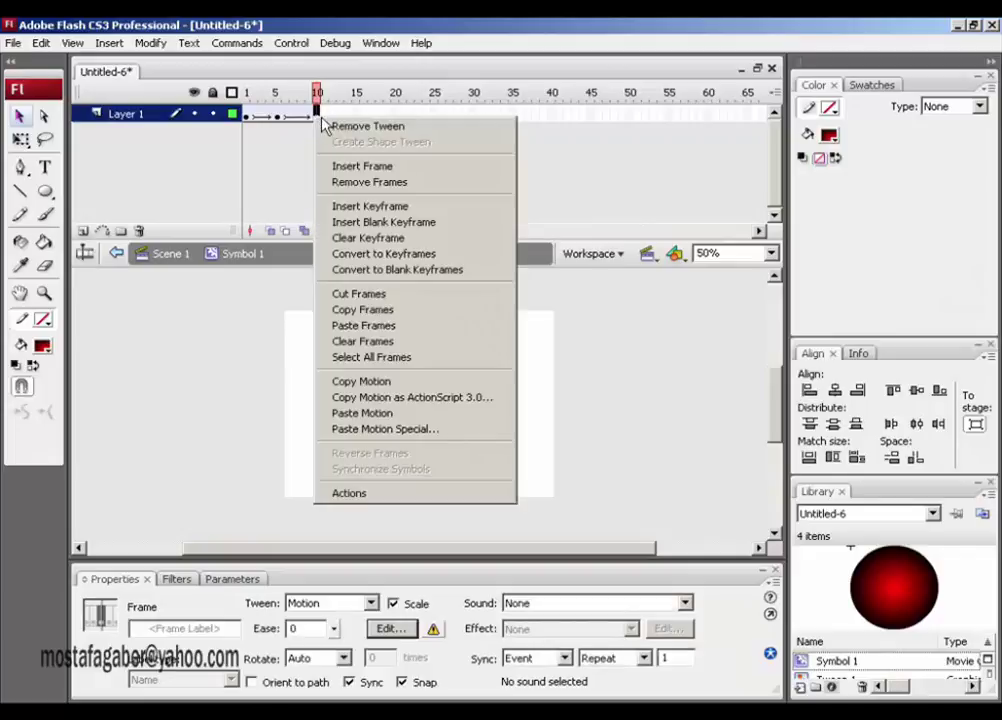
{"action": "left_click", "coordinate": [364, 326]}
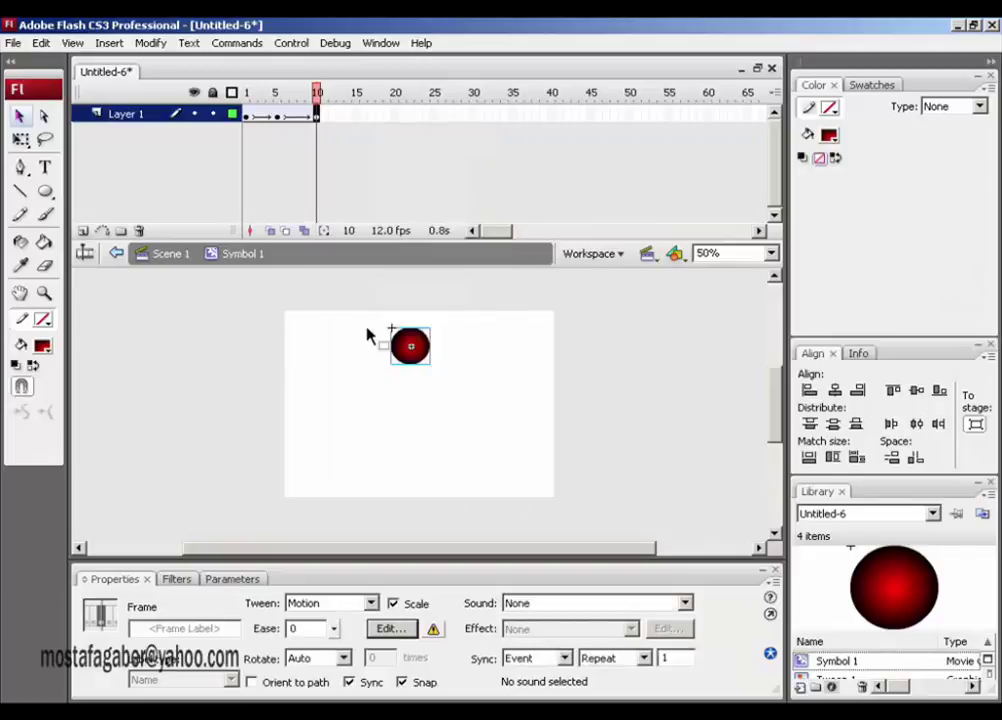
- Scrub the timeline back to frame 1 and test the movie to check the bouncing loop
{"action": "left_click", "coordinate": [311, 93]}
{"action": "left_click_drag", "start_coordinate": [272, 95], "coordinate": [246, 93]}
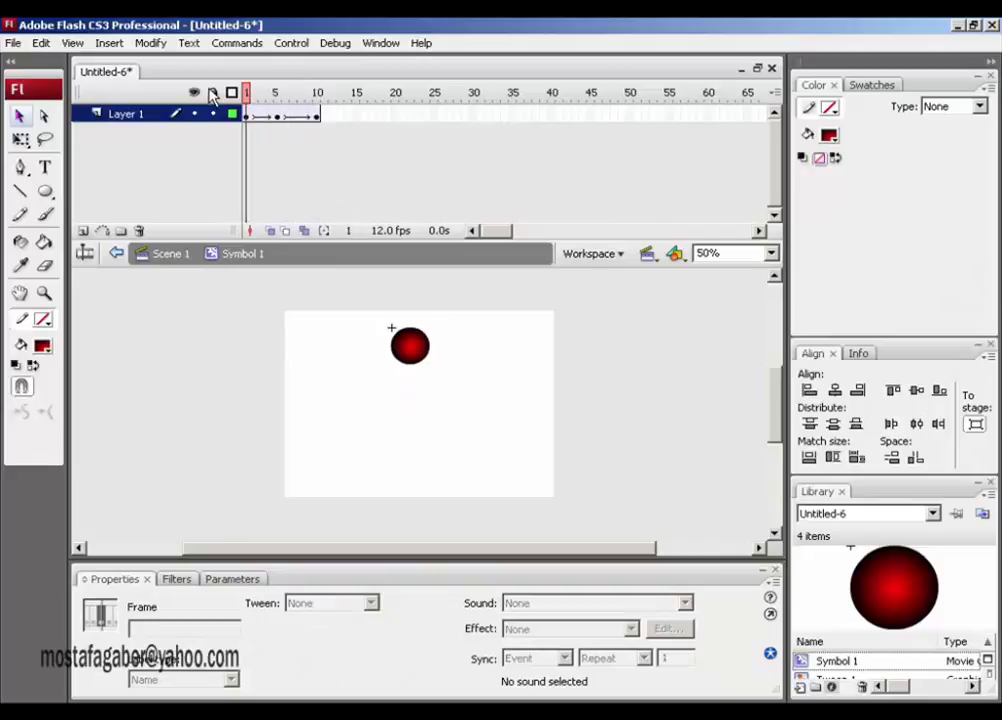
{"action": "key", "text": "ctrl+Return"}
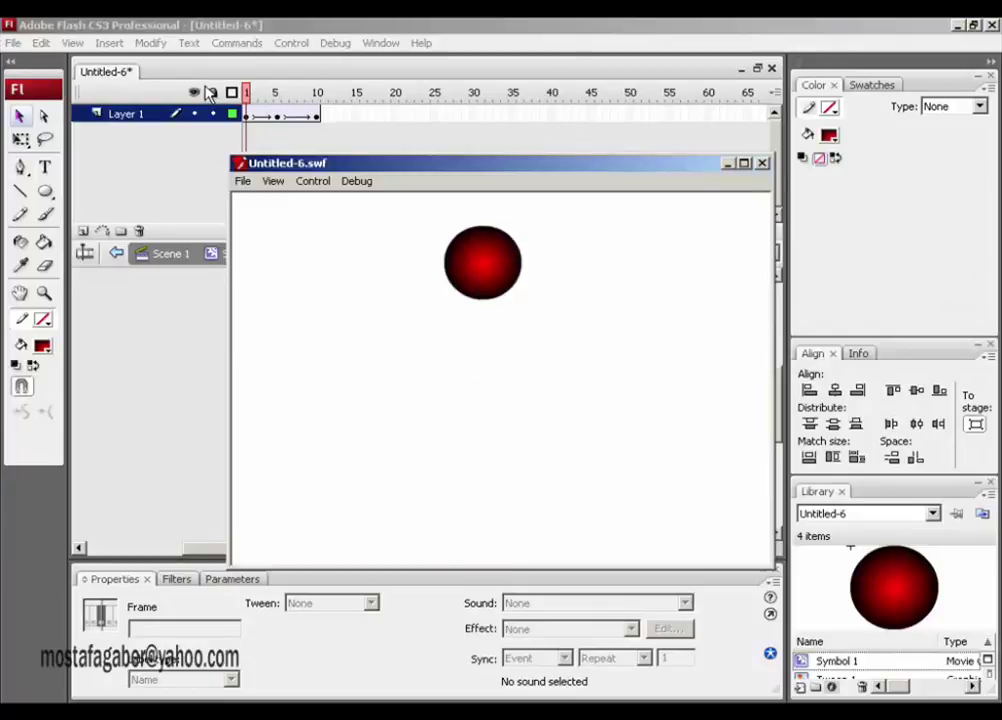
{"action": "left_click", "coordinate": [761, 162]}
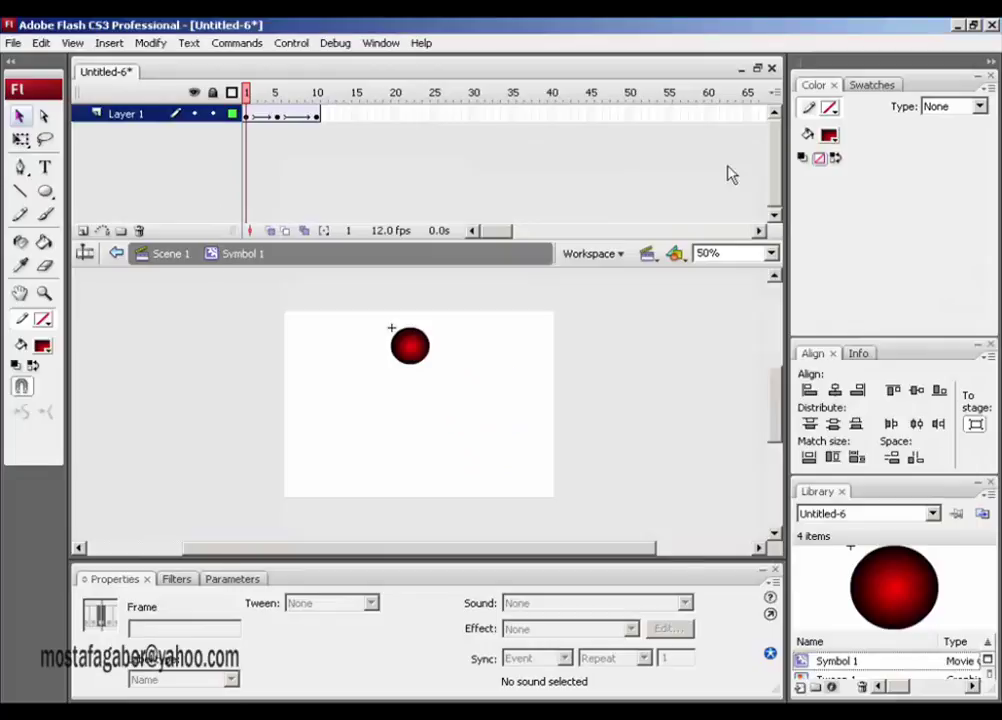
{"action": "left_click", "coordinate": [258, 116]}
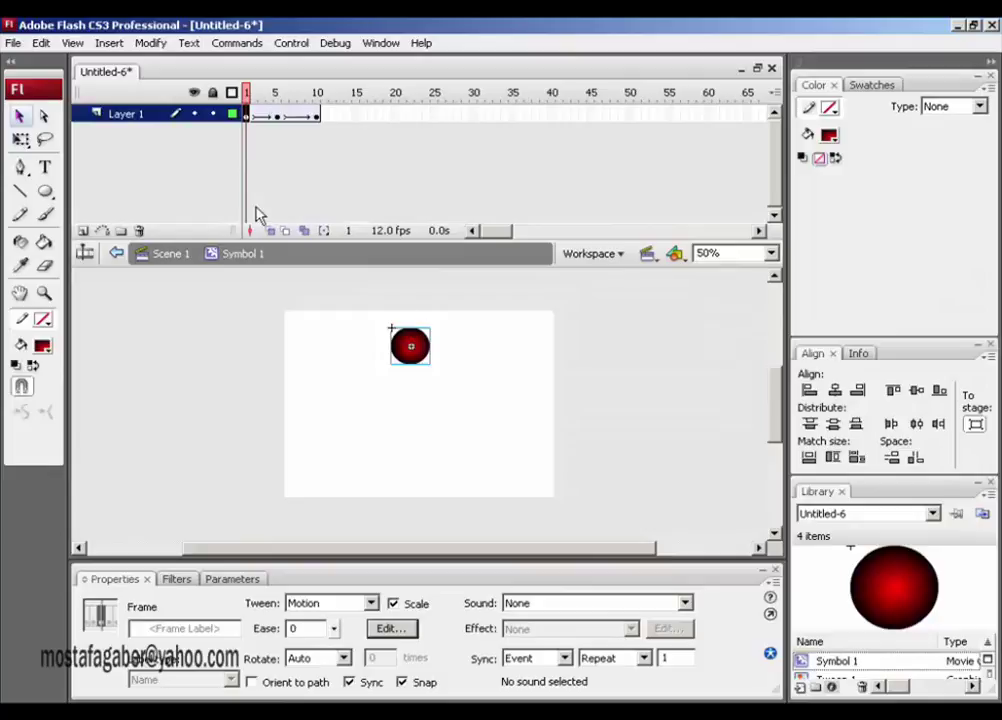
- Return to Scene 1 and add a layer named wave beneath the ball layer
{"action": "left_click", "coordinate": [178, 255]}
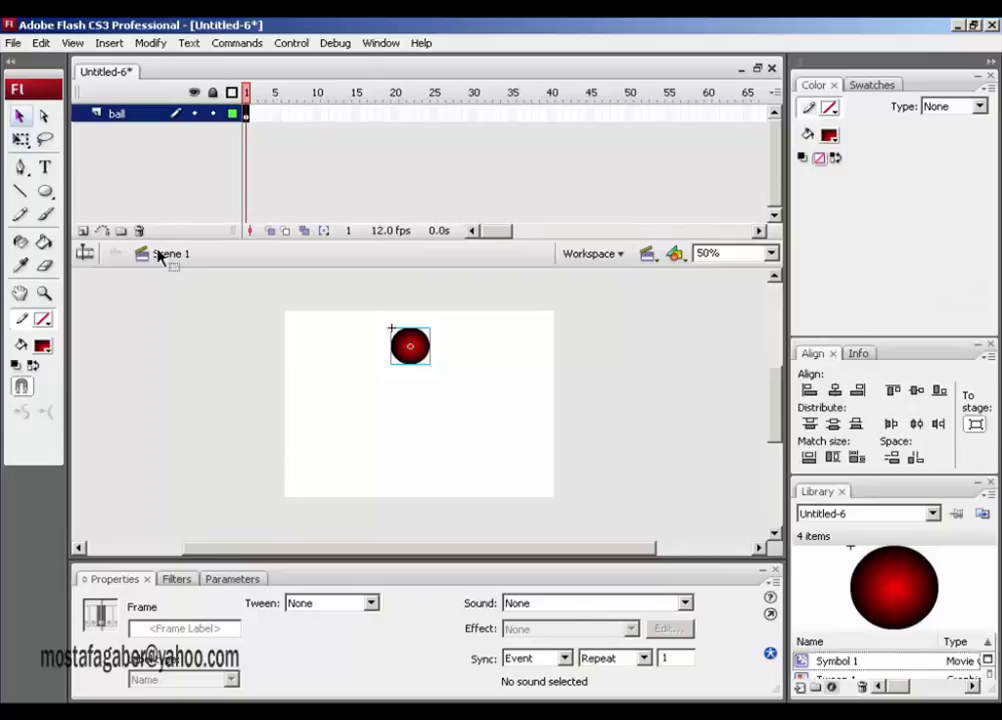
{"action": "left_click", "coordinate": [84, 231]}
{"action": "left_click_drag", "start_coordinate": [125, 114], "coordinate": [130, 147]}
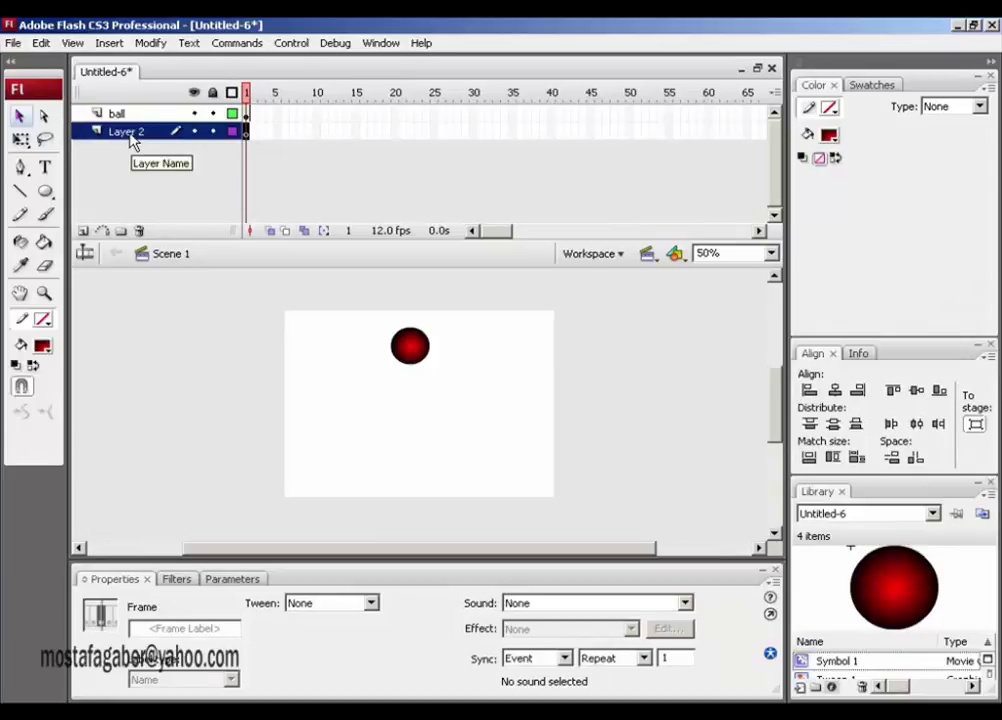
{"action": "double_click", "coordinate": [128, 133]}
{"action": "type", "text": "wave"}
{"action": "key", "text": "Return"}
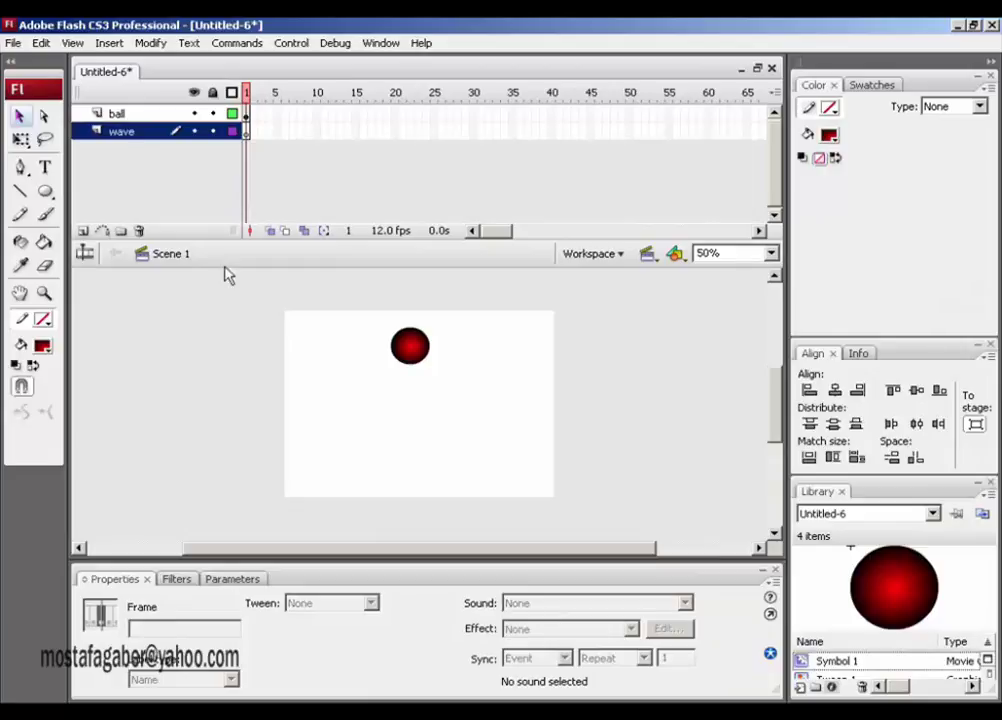
- Draw a flat ellipse about 12 px high below the ball on the wave layer, with a #666666 stroke and no fill
{"action": "left_click", "coordinate": [45, 192]}
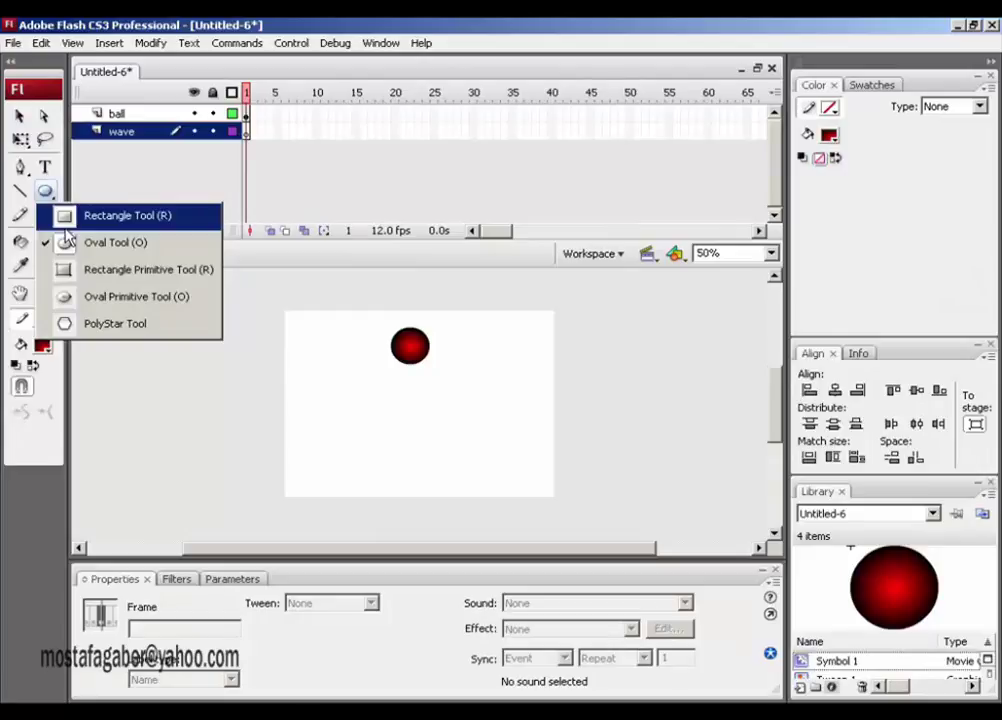
{"action": "left_click", "coordinate": [112, 242]}
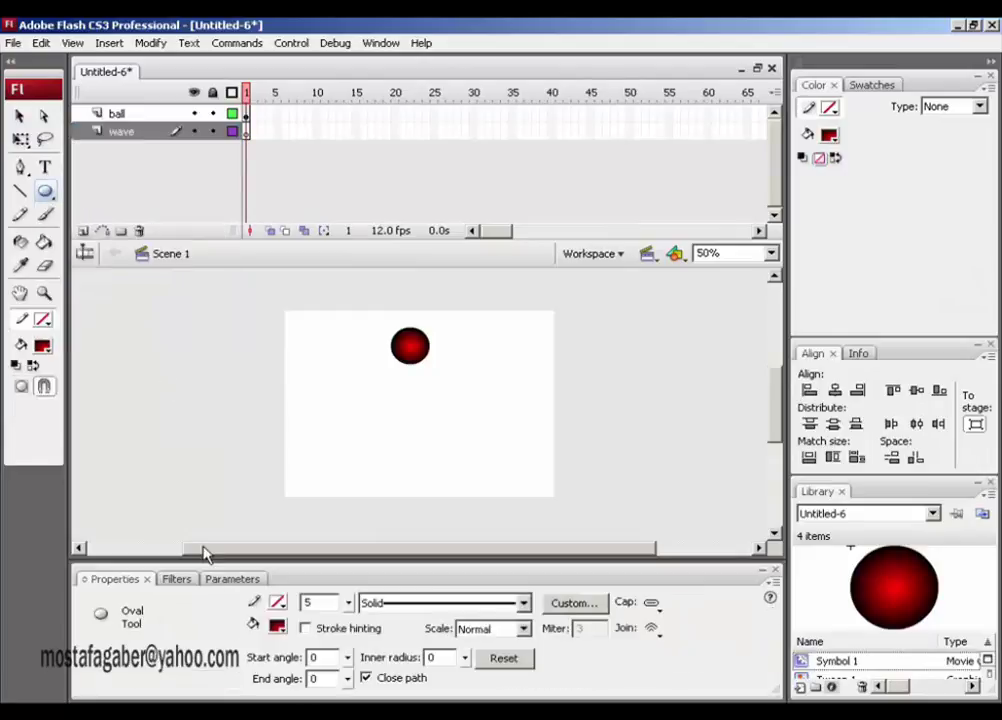
{"action": "left_click", "coordinate": [278, 603]}
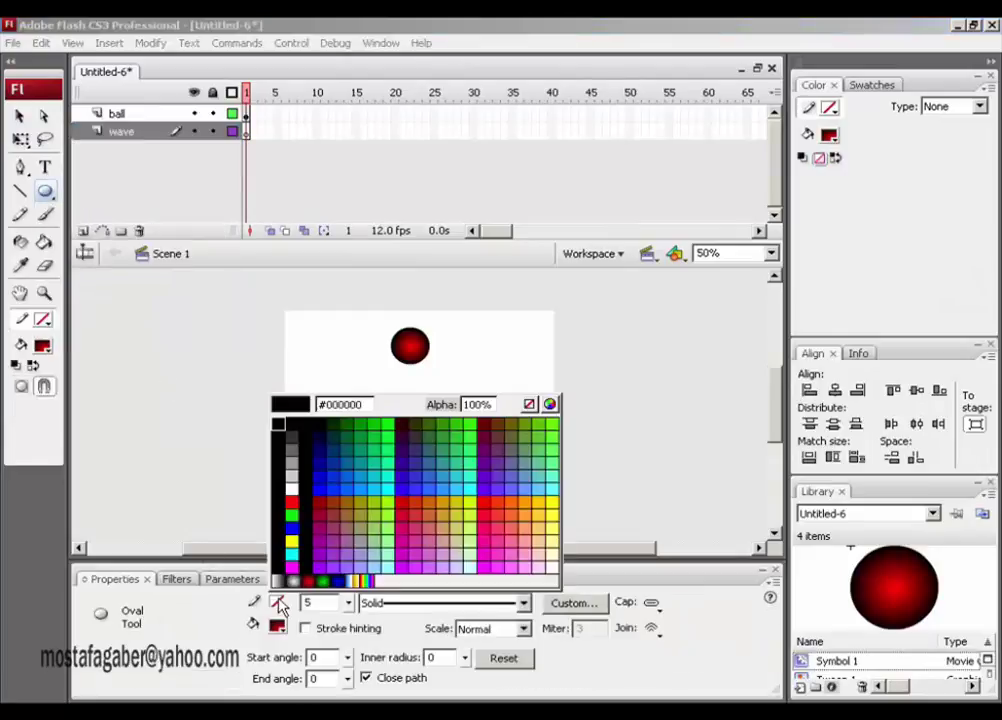
{"action": "left_click", "coordinate": [290, 452]}
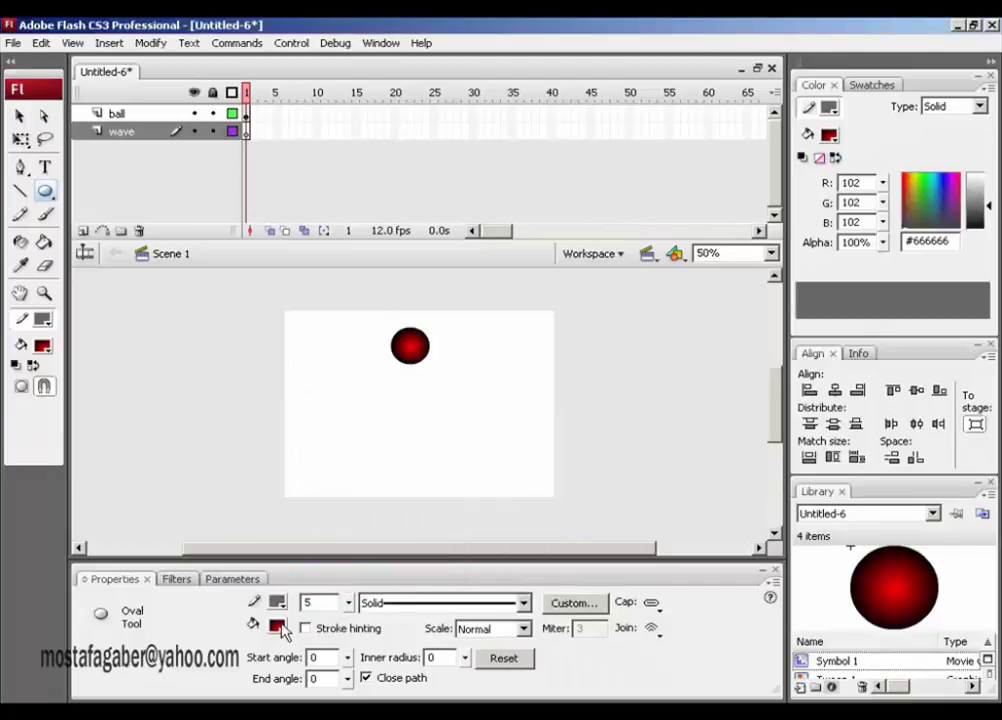
{"action": "left_click", "coordinate": [277, 626]}
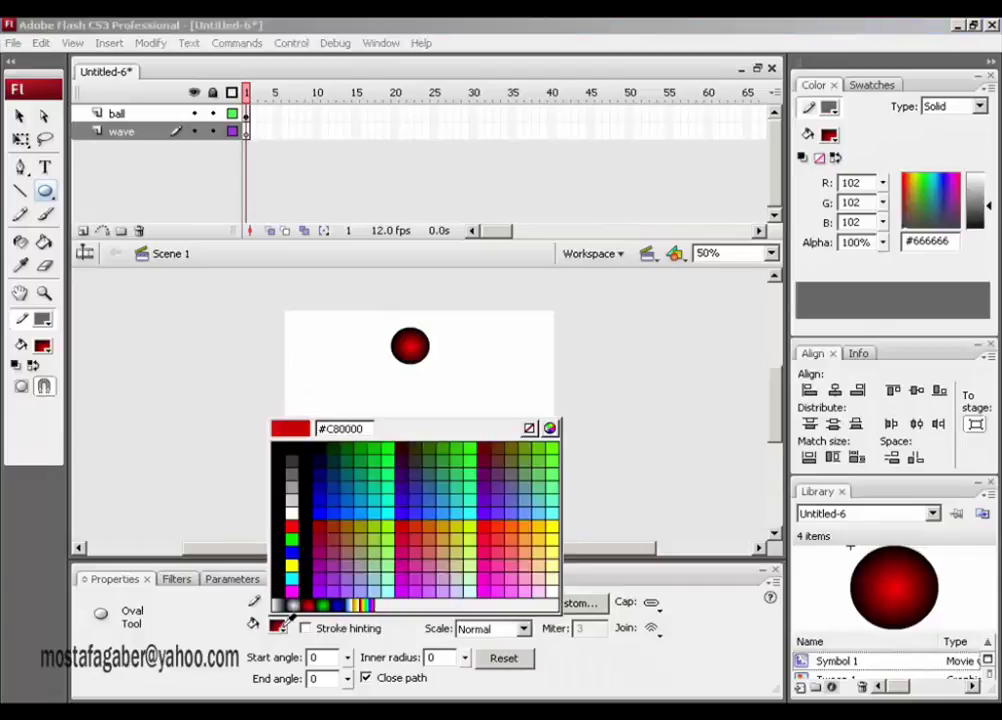
{"action": "left_click", "coordinate": [530, 428]}
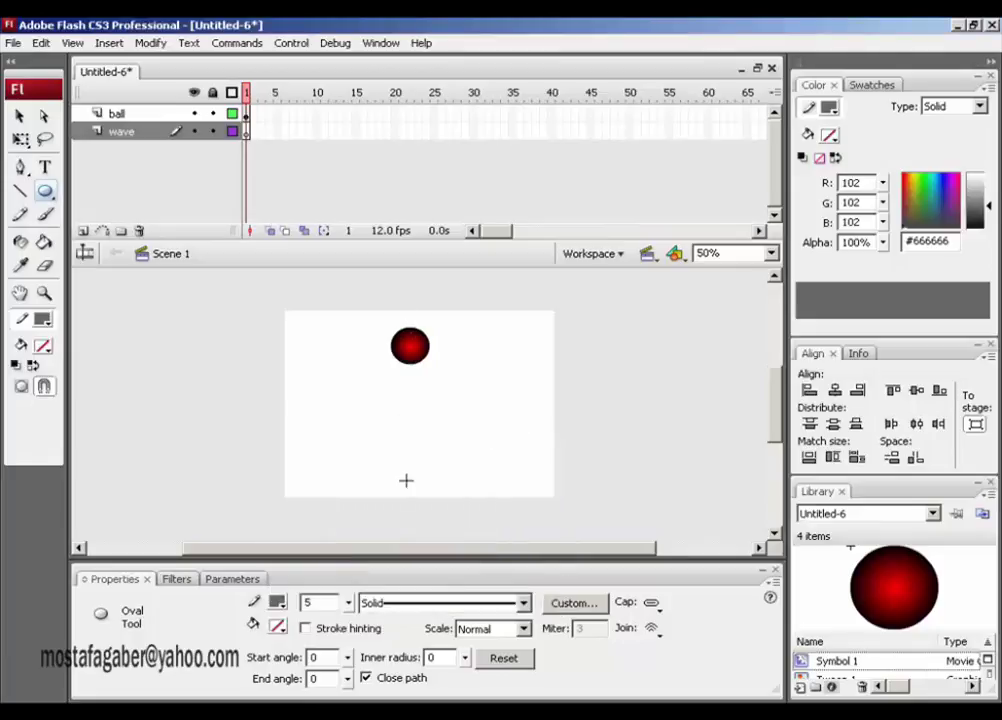
{"action": "left_click_drag", "start_coordinate": [405, 467], "coordinate": [426, 470]}
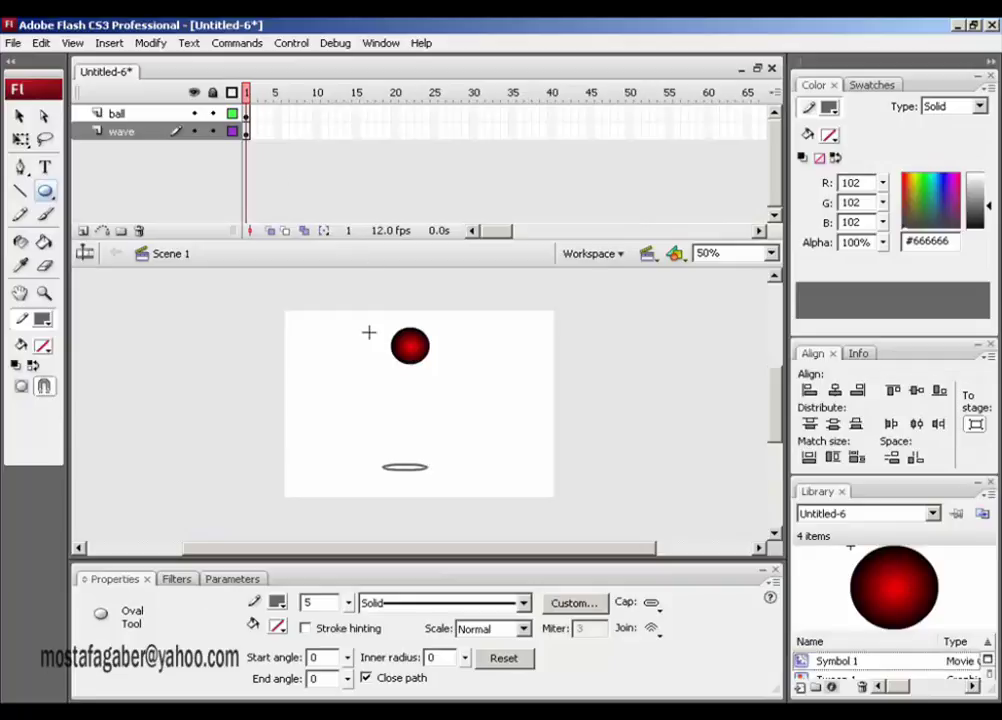
- Extend the ball layer in the main scene to frame 35
{"action": "left_click", "coordinate": [19, 116]}
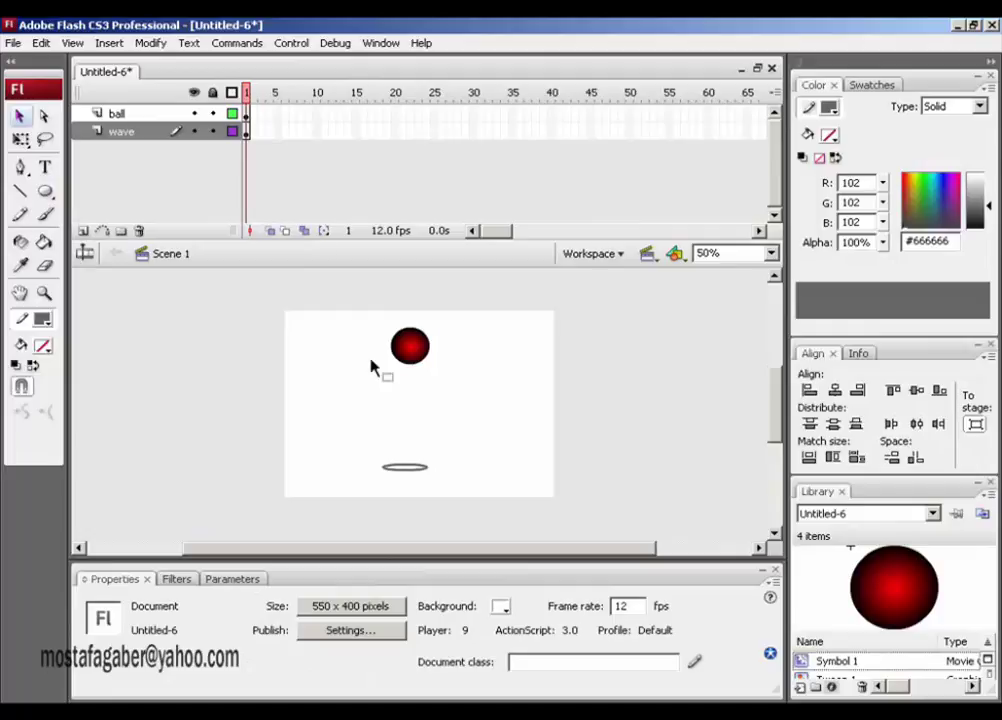
{"action": "left_click", "coordinate": [418, 362]}
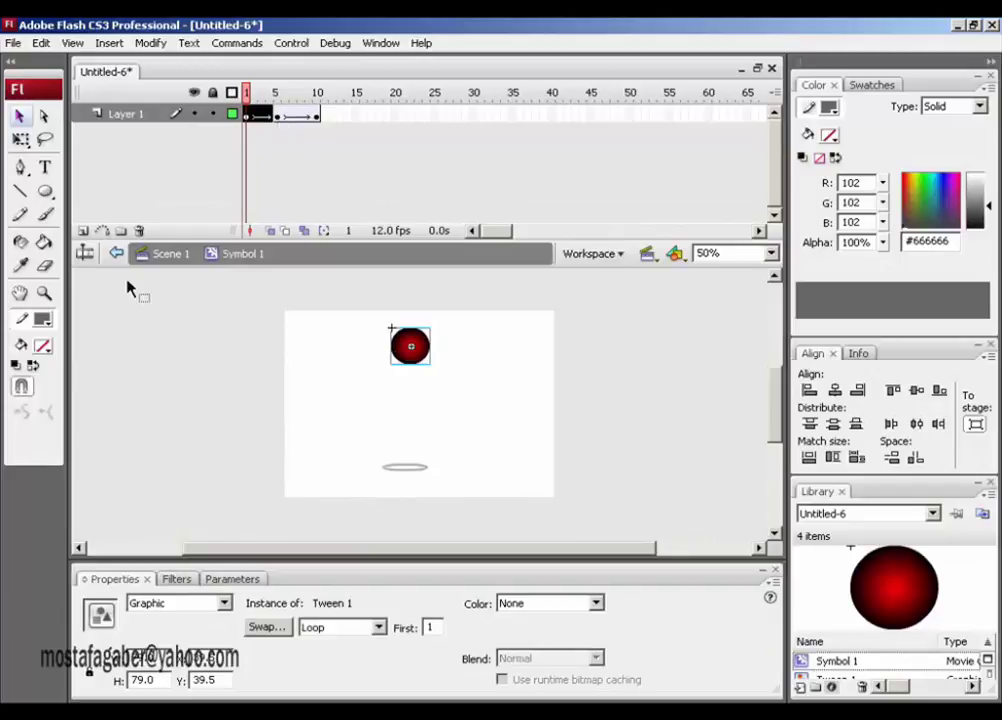
{"action": "left_click", "coordinate": [160, 260]}
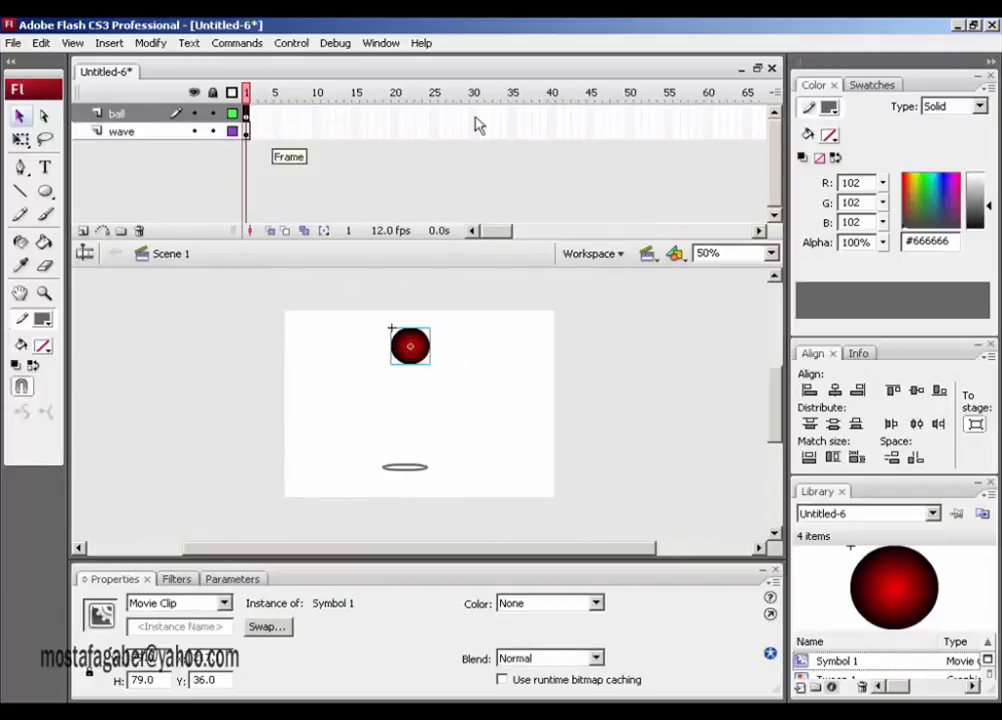
{"action": "left_click", "coordinate": [510, 115]}
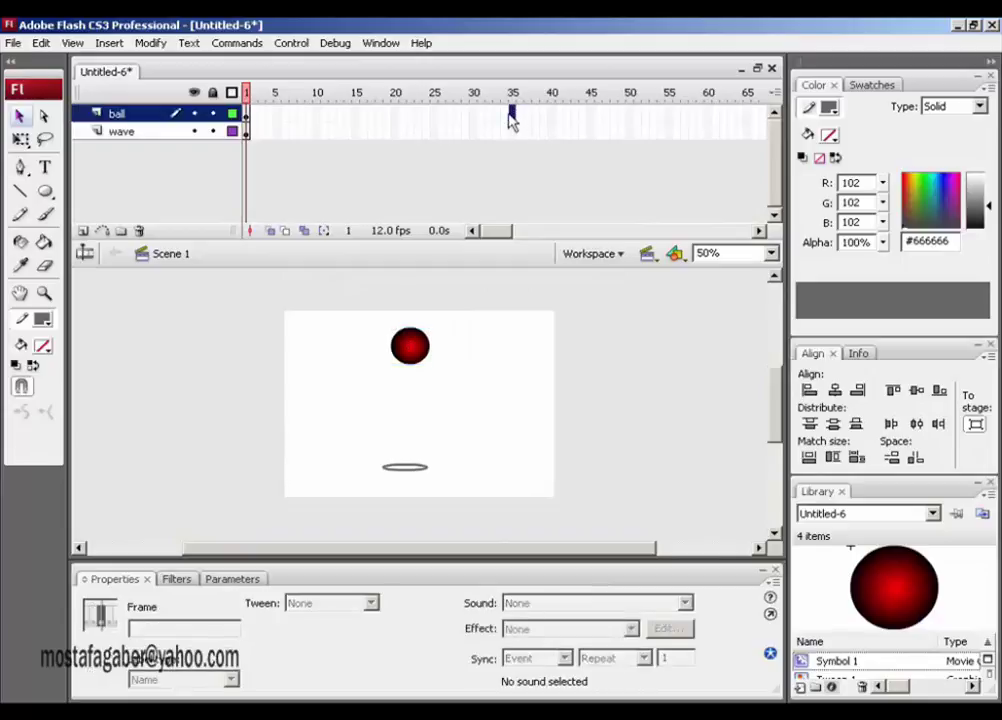
{"action": "key", "text": "F6"}
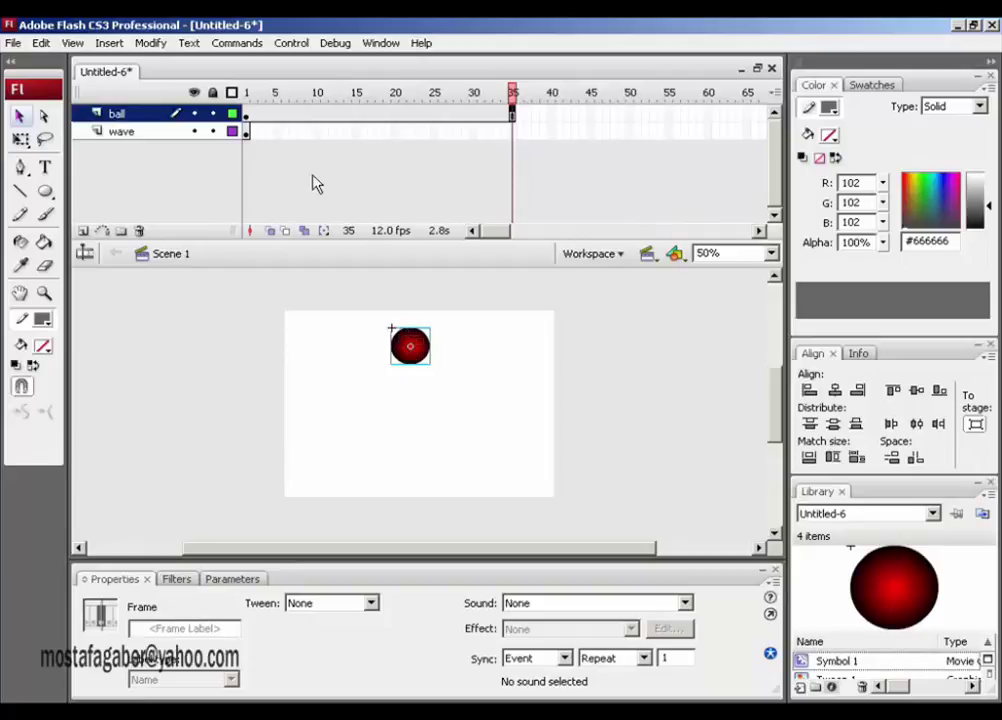
- Move the wave layer's ellipse keyframe from frame 1 to frame 6
{"action": "left_click", "coordinate": [276, 132]}
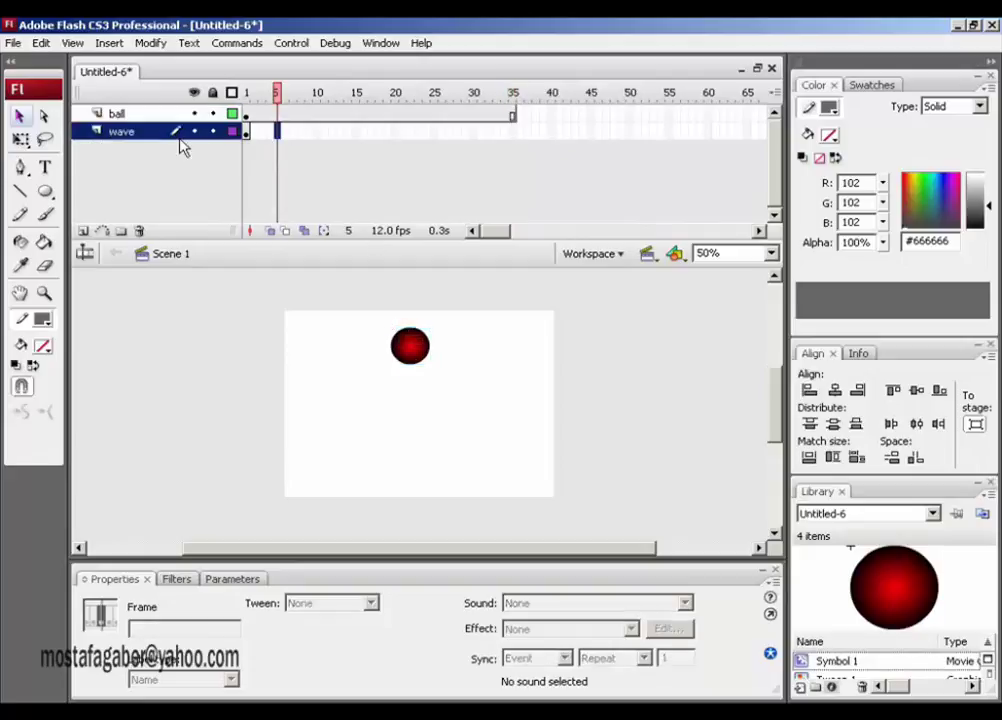
{"action": "left_click", "coordinate": [247, 133]}
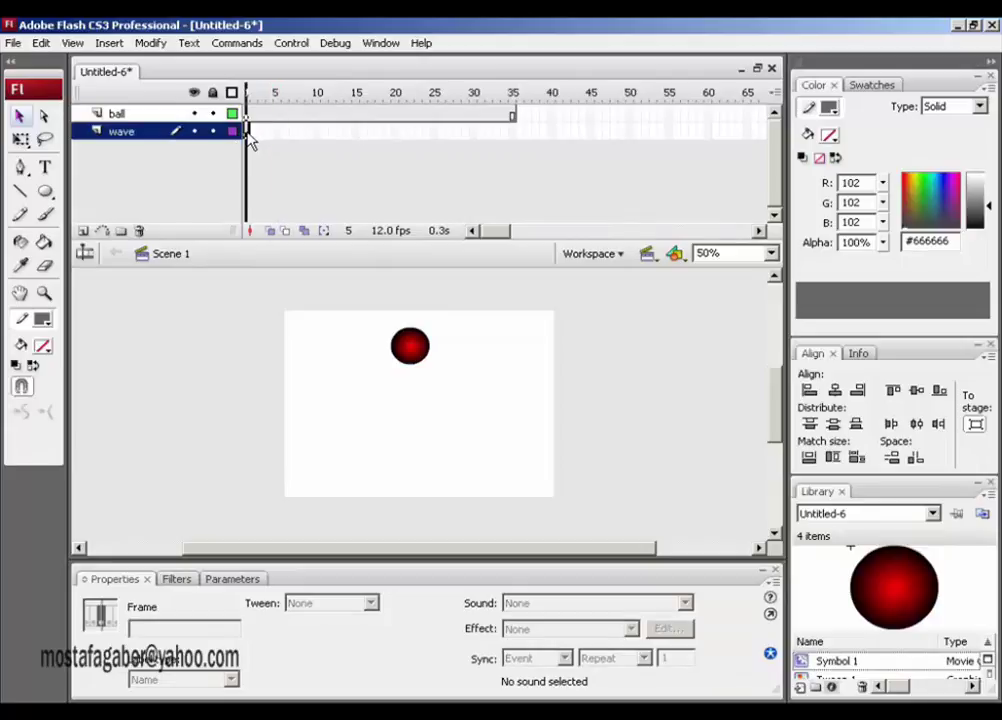
{"action": "left_click_drag", "start_coordinate": [249, 134], "coordinate": [285, 143]}
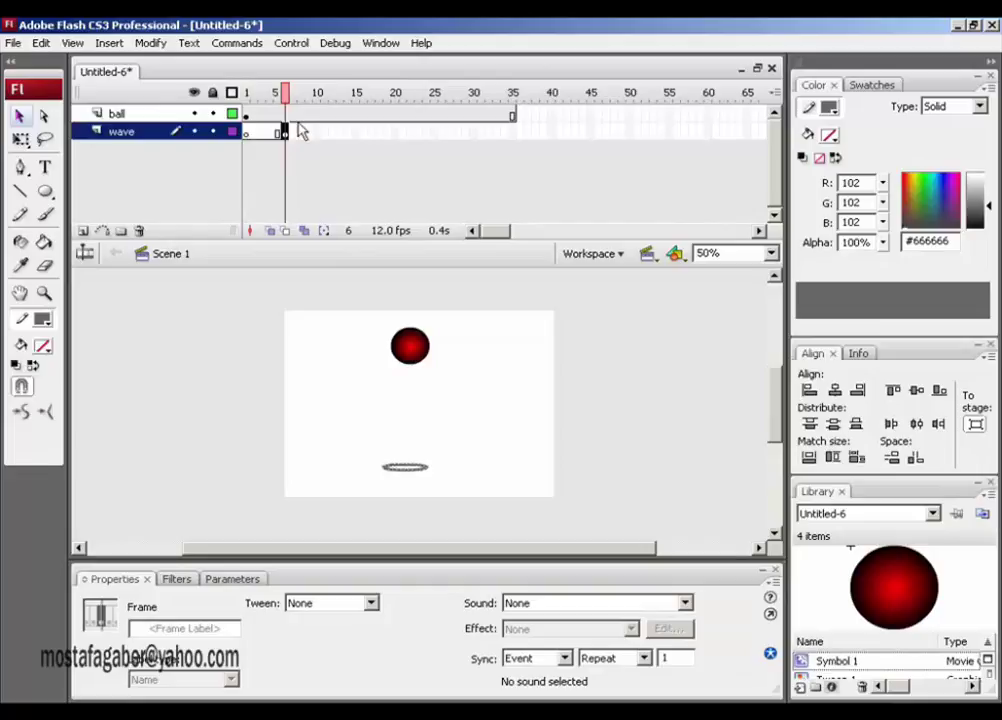
{"action": "left_click", "coordinate": [280, 95]}
{"action": "left_click", "coordinate": [285, 133]}
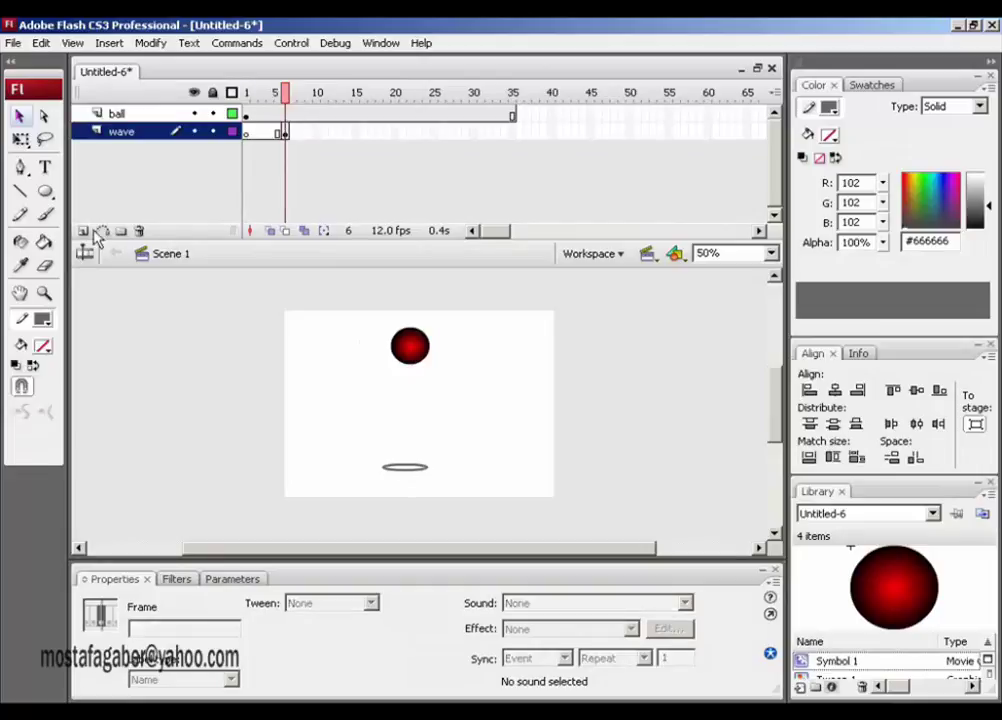
- Shift the ellipse slightly right to centre it under the ball, and place a vertical ruler guide through the ball's centre
{"action": "left_click", "coordinate": [399, 468]}
{"action": "left_click_drag", "start_coordinate": [401, 481], "coordinate": [407, 483]}
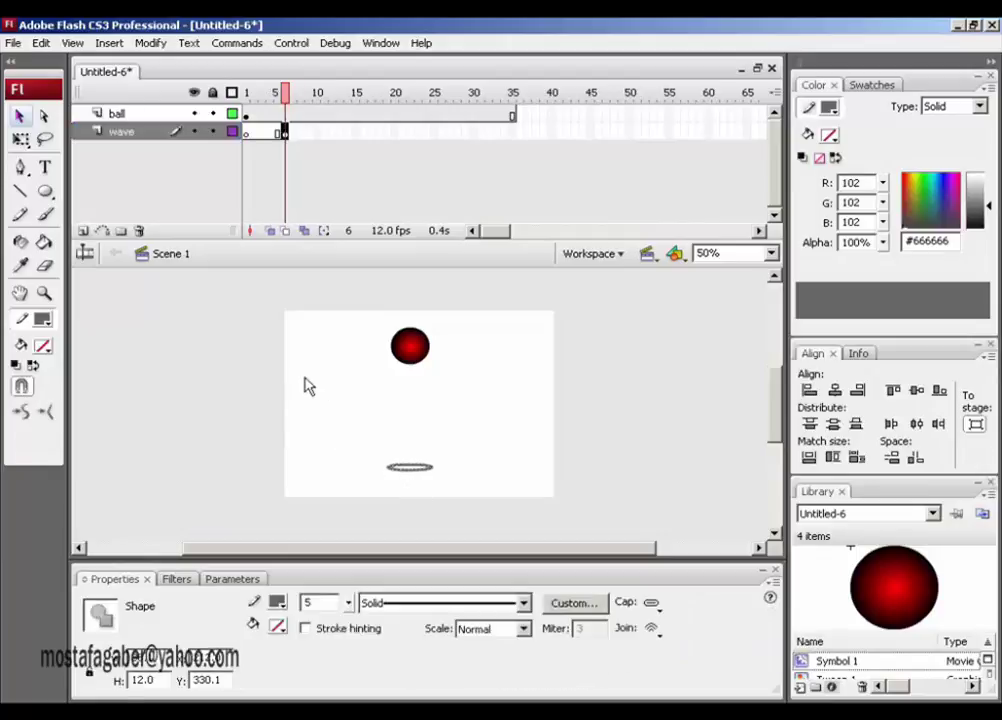
{"action": "key", "text": "ctrl+alt+shift+r"}
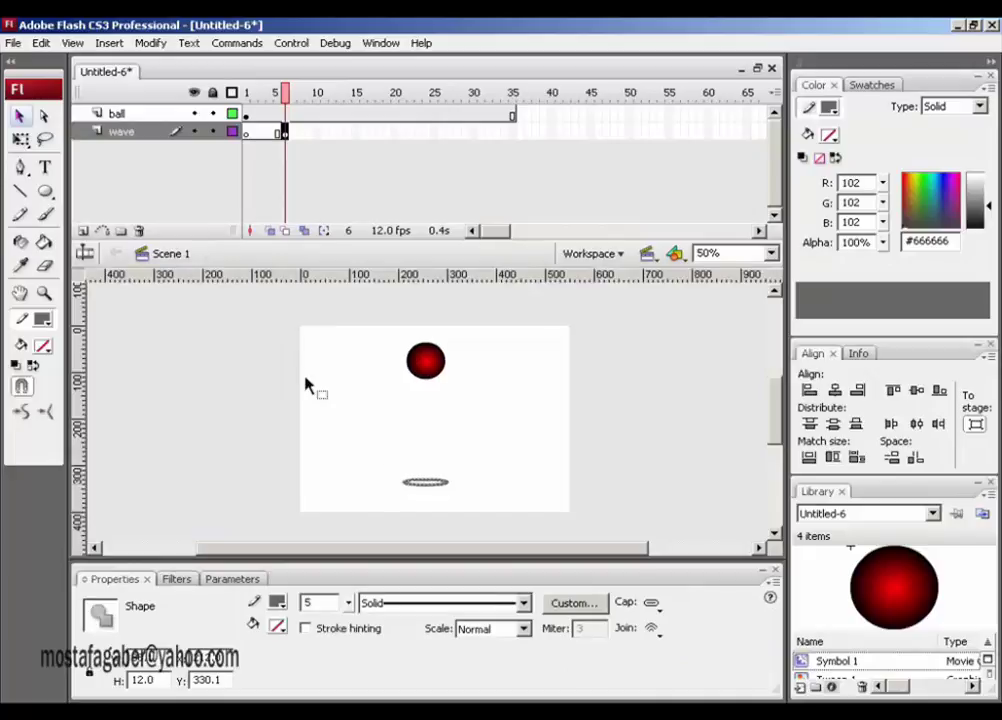
{"action": "left_click_drag", "start_coordinate": [84, 412], "coordinate": [425, 418]}
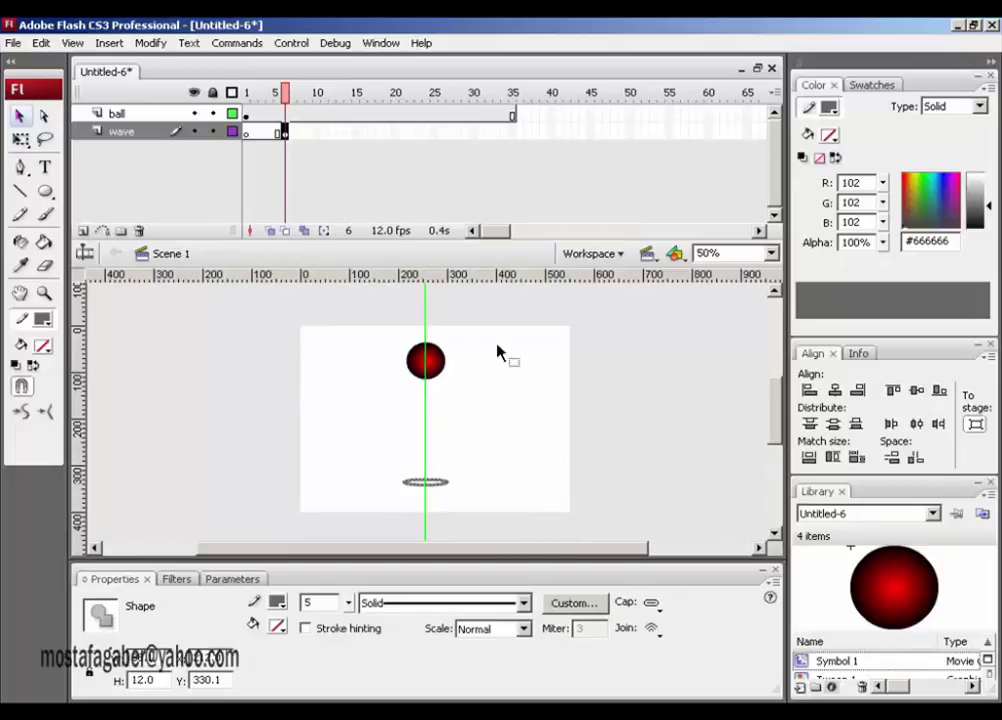
- Insert a keyframe at frame 15 of the wave layer
{"action": "left_click", "coordinate": [319, 134]}
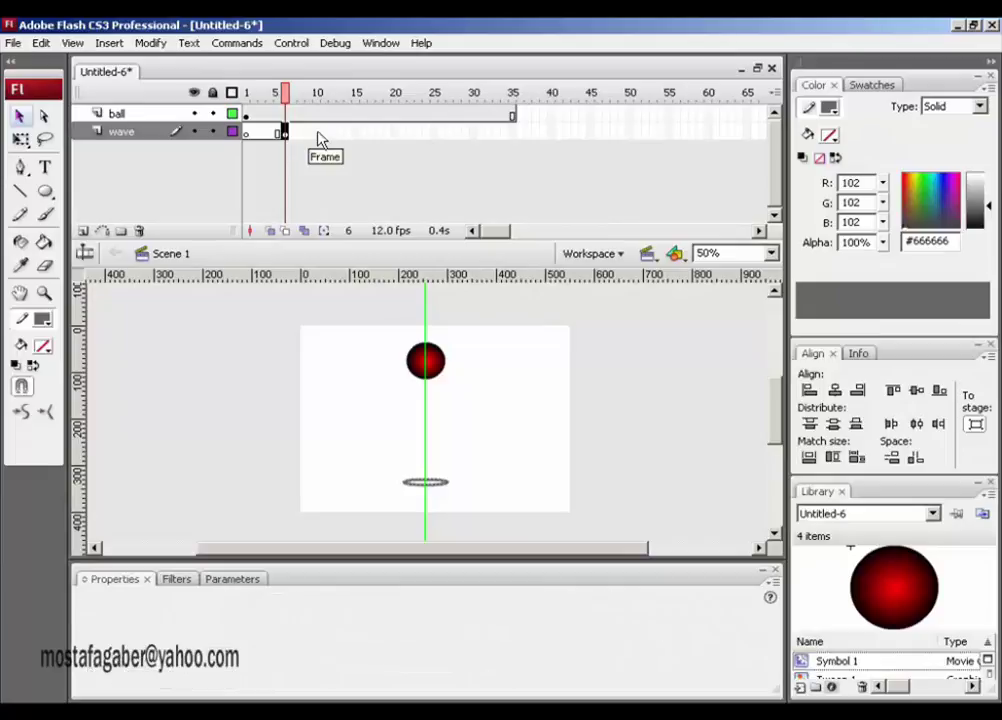
{"action": "left_click_drag", "start_coordinate": [320, 99], "coordinate": [358, 103]}
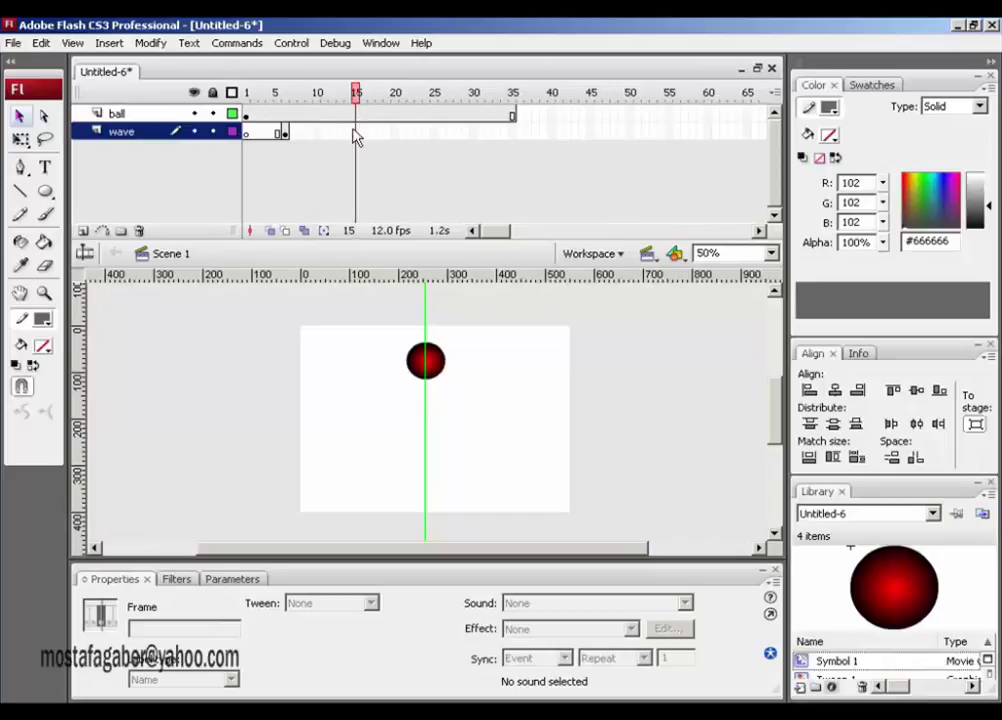
{"action": "left_click", "coordinate": [358, 135]}
{"action": "key", "text": "F6"}
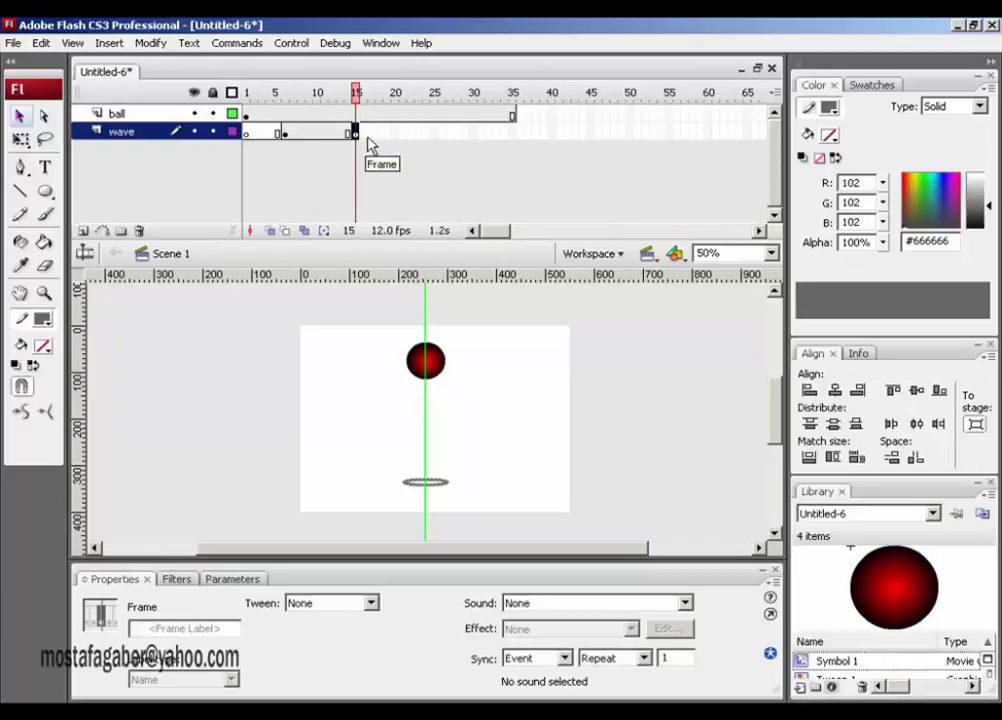
- Enlarge the wave ellipse at frame 15 symmetrically about its centre to 58 px high, spanning most of the stage width
{"action": "left_click", "coordinate": [20, 139]}
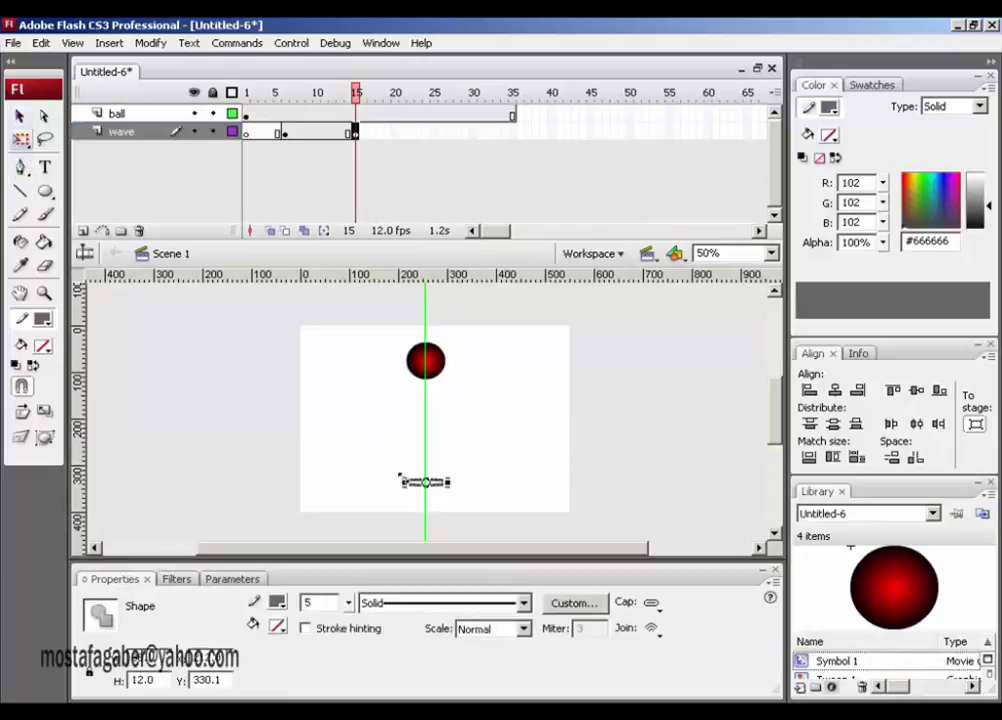
{"action": "key", "text": "ctrl+equal"}
{"action": "key", "text": "ctrl+equal"}
{"action": "key", "text": "ctrl+equal"}
{"action": "key", "text": "ctrl+minus"}
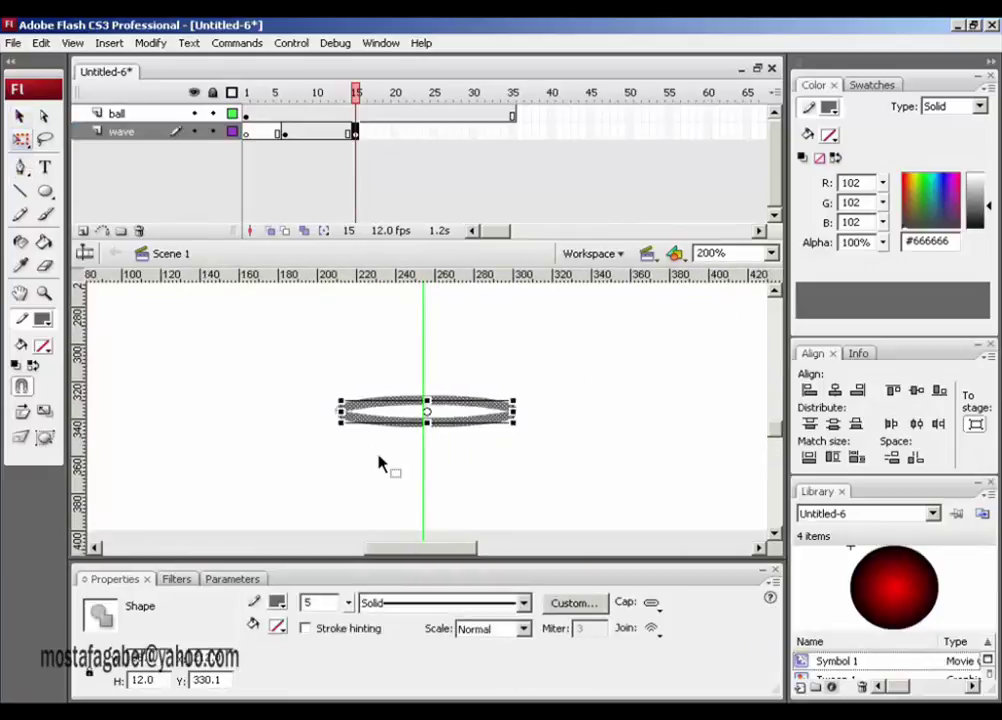
{"action": "key", "text": "ctrl+minus"}
{"action": "key", "text": "ctrl+minus"}
{"action": "key", "text": "ctrl+equal"}
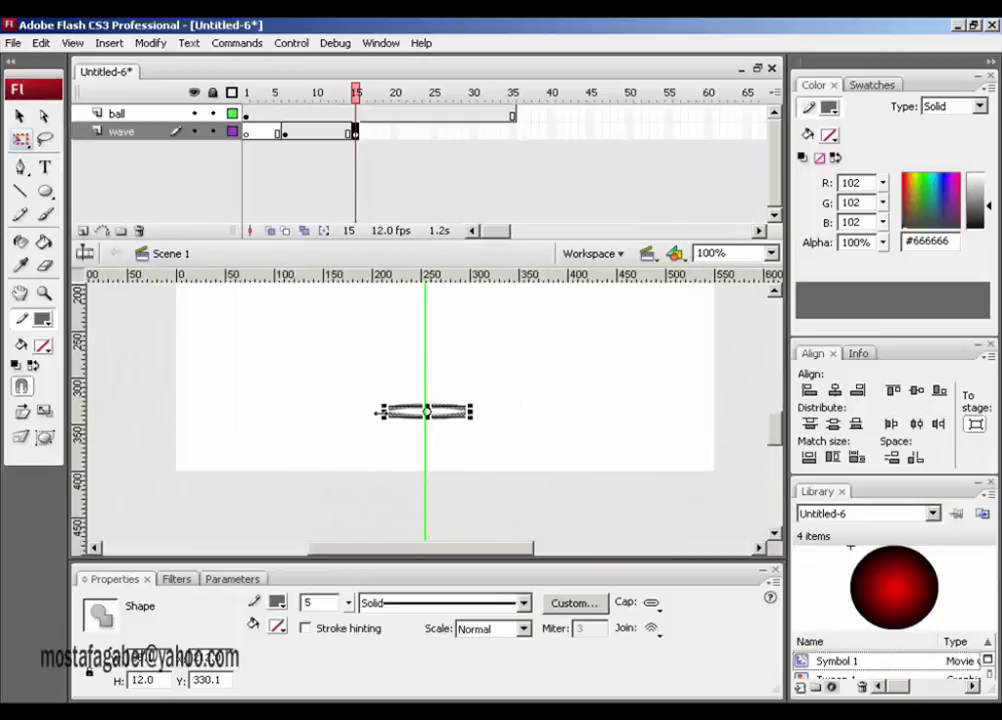
{"action": "left_click_drag", "start_coordinate": [383, 413], "coordinate": [128, 438]}
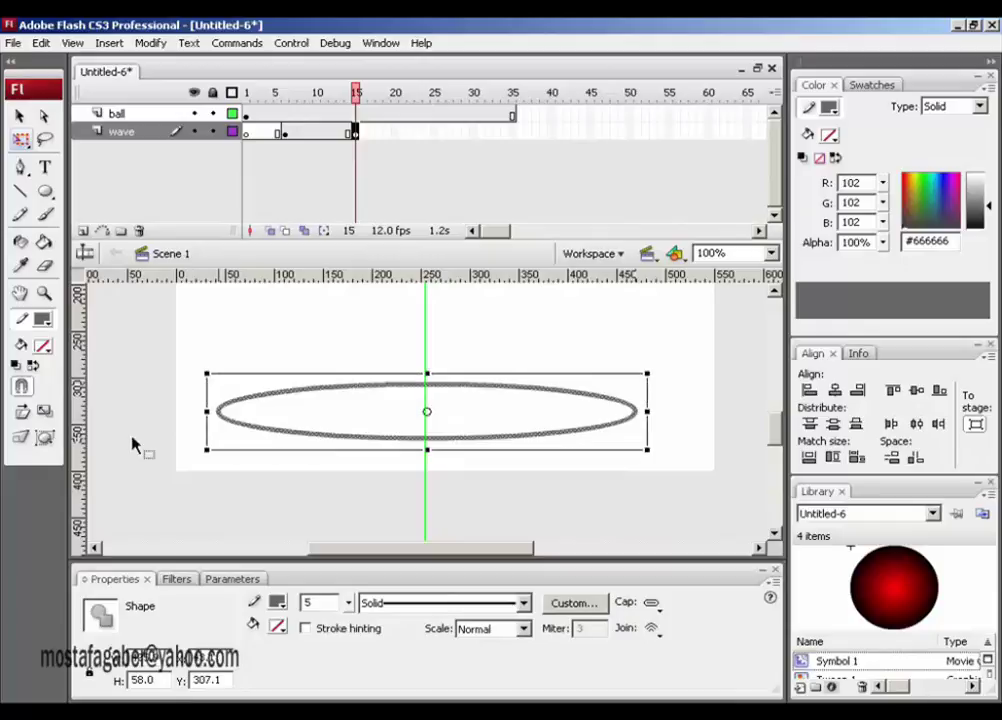
- Inspect the small ellipse at the frame 6 keyframe of the wave layer
{"action": "left_click", "coordinate": [309, 134]}
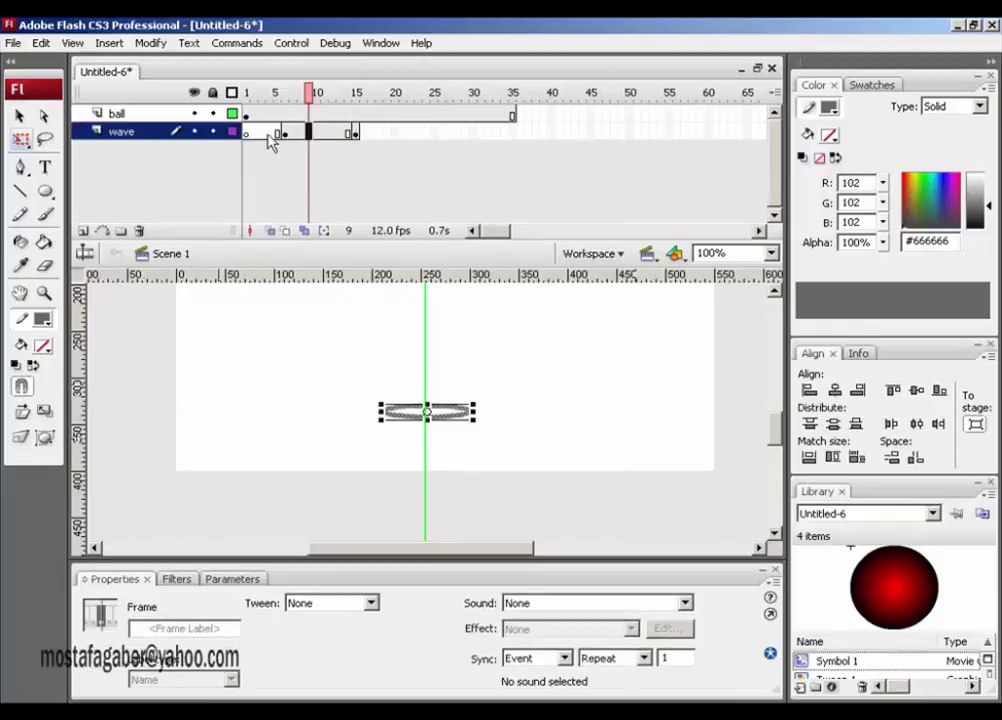
{"action": "left_click", "coordinate": [285, 134]}
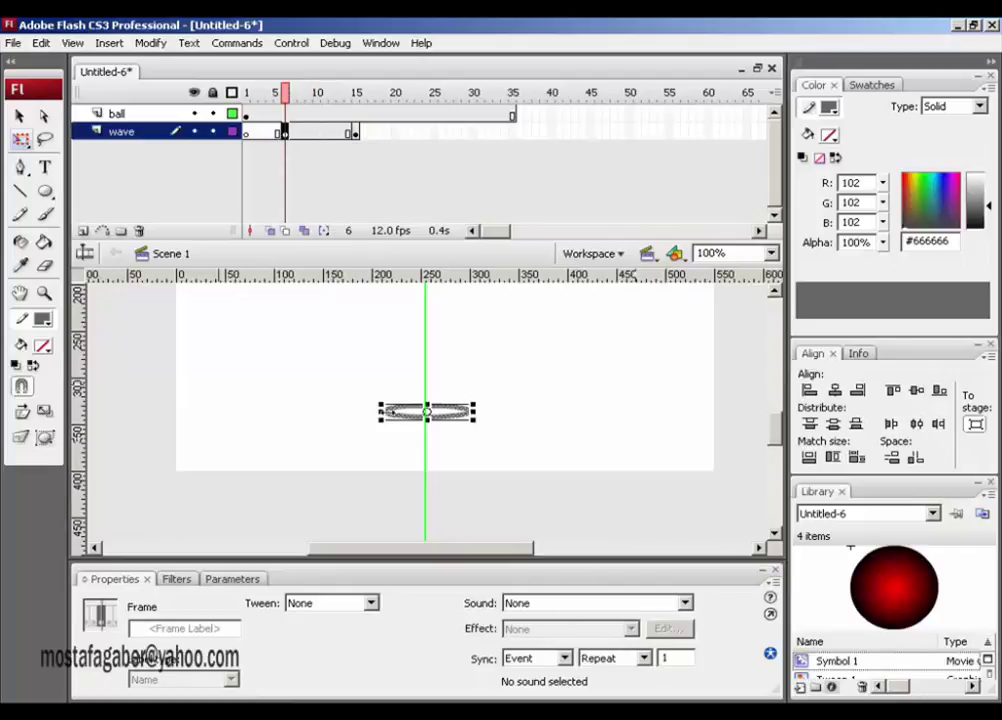
{"action": "left_click", "coordinate": [19, 116]}
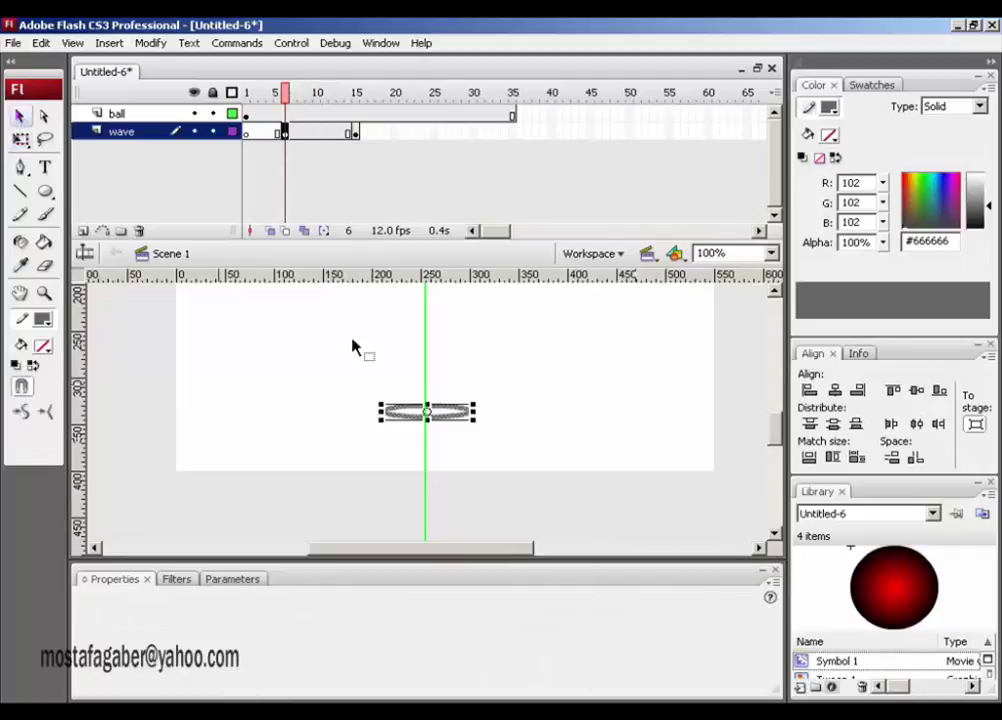
{"action": "left_click", "coordinate": [414, 416]}
{"action": "left_click", "coordinate": [409, 425]}
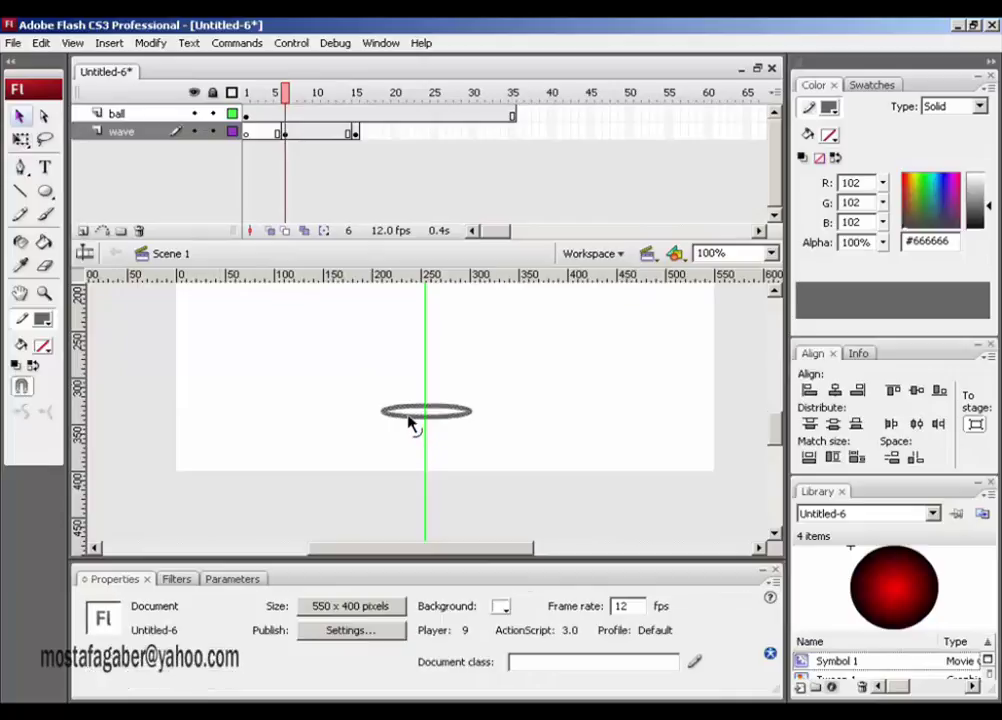
{"action": "left_click", "coordinate": [409, 423]}
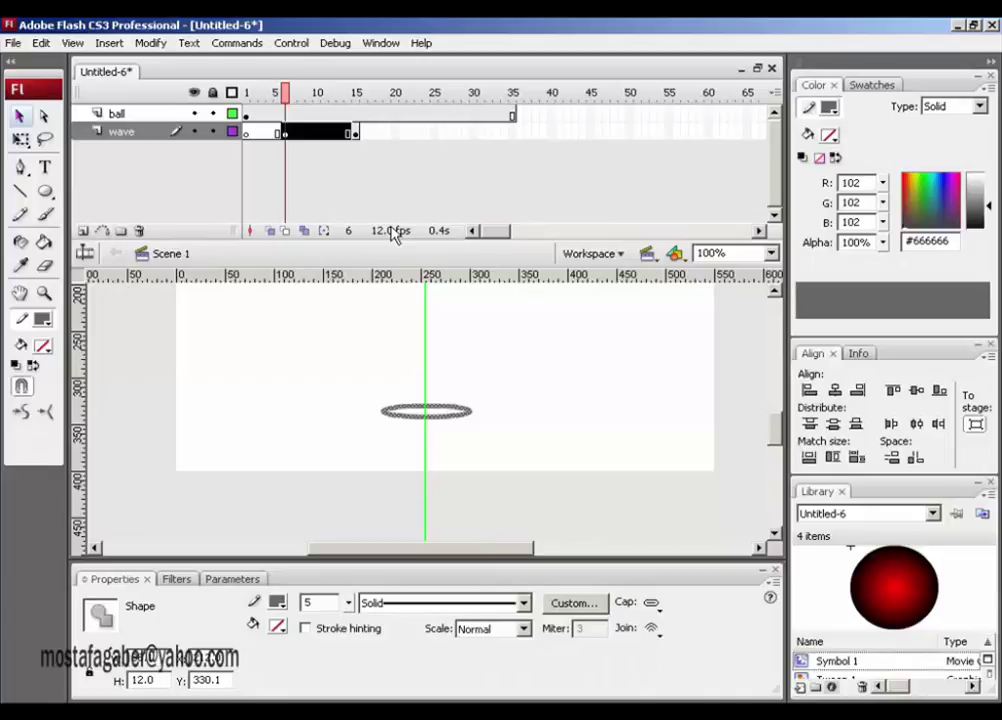
- Set the stroke alpha of the enlarged ellipse at frame 15 of the wave layer to 0%
{"action": "left_click", "coordinate": [354, 133]}
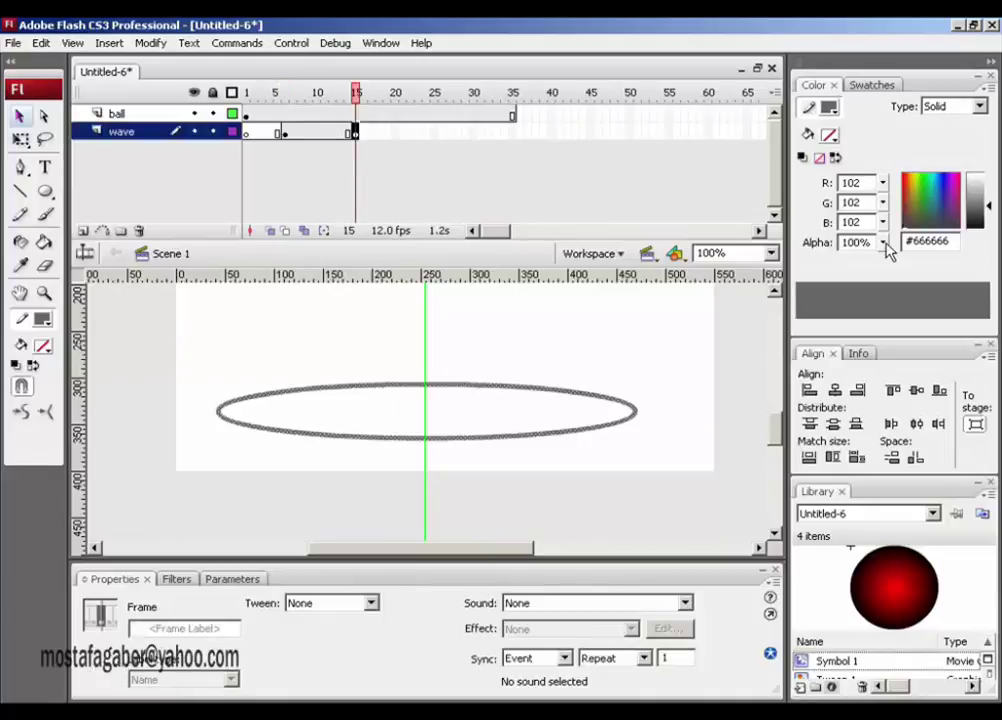
{"action": "left_click_drag", "start_coordinate": [882, 243], "coordinate": [883, 371]}
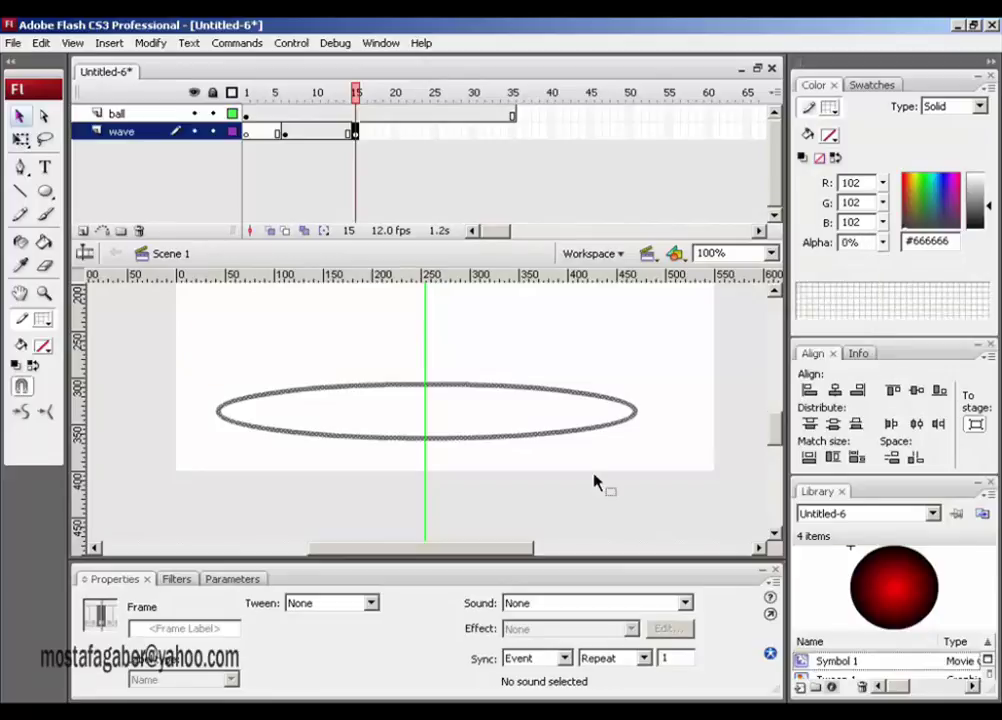
{"action": "left_click", "coordinate": [586, 497]}
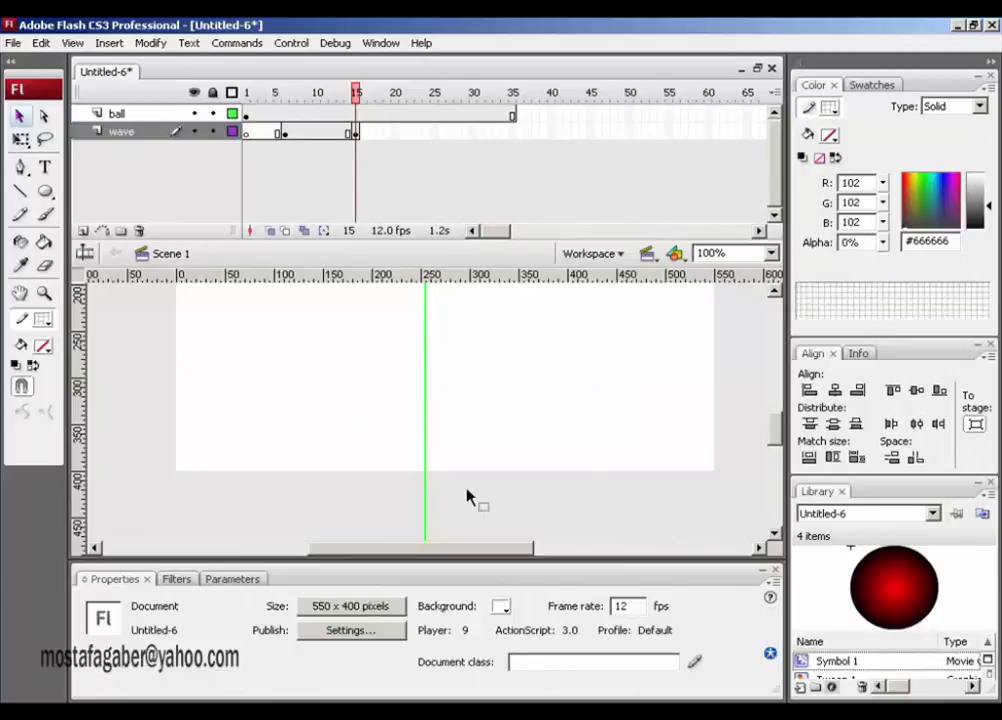
- Create a shape tween between frames 6 and 15 of the wave layer and preview the movie
{"action": "left_click", "coordinate": [325, 133]}
{"action": "right_click", "coordinate": [323, 134]}
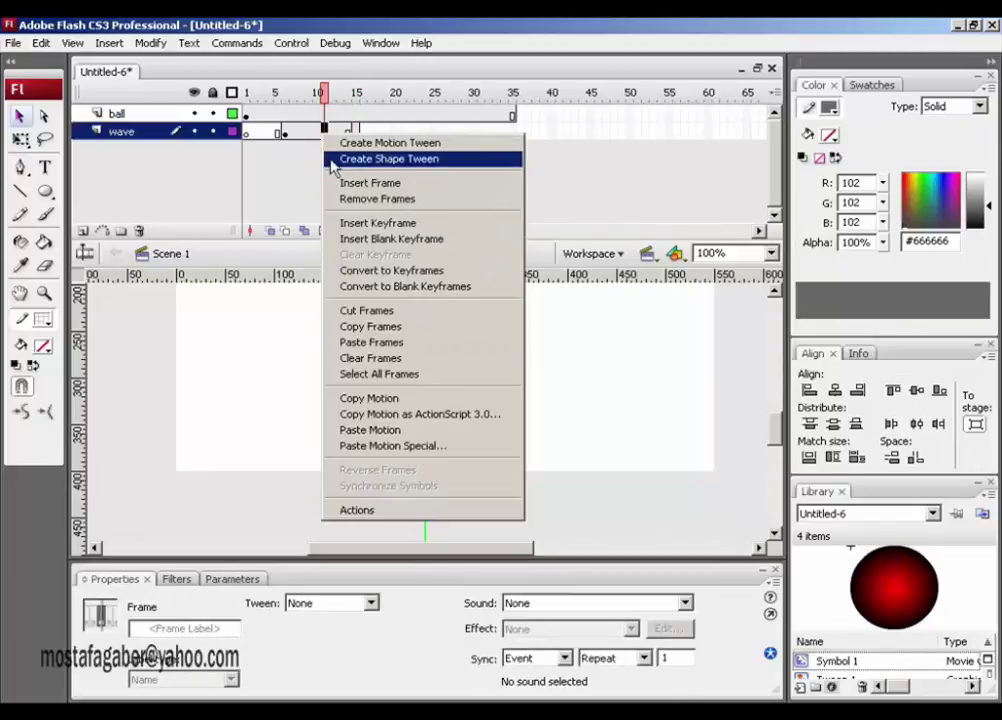
{"action": "left_click", "coordinate": [333, 159]}
{"action": "left_click_drag", "start_coordinate": [330, 100], "coordinate": [355, 100]}
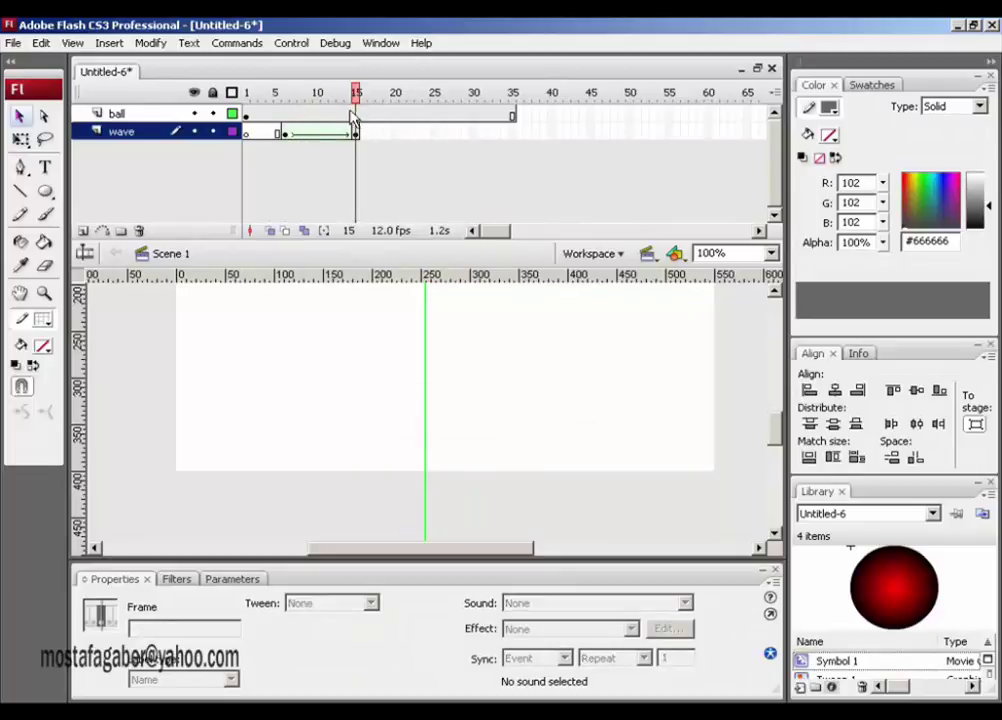
{"action": "key", "text": "ctrl+Return"}
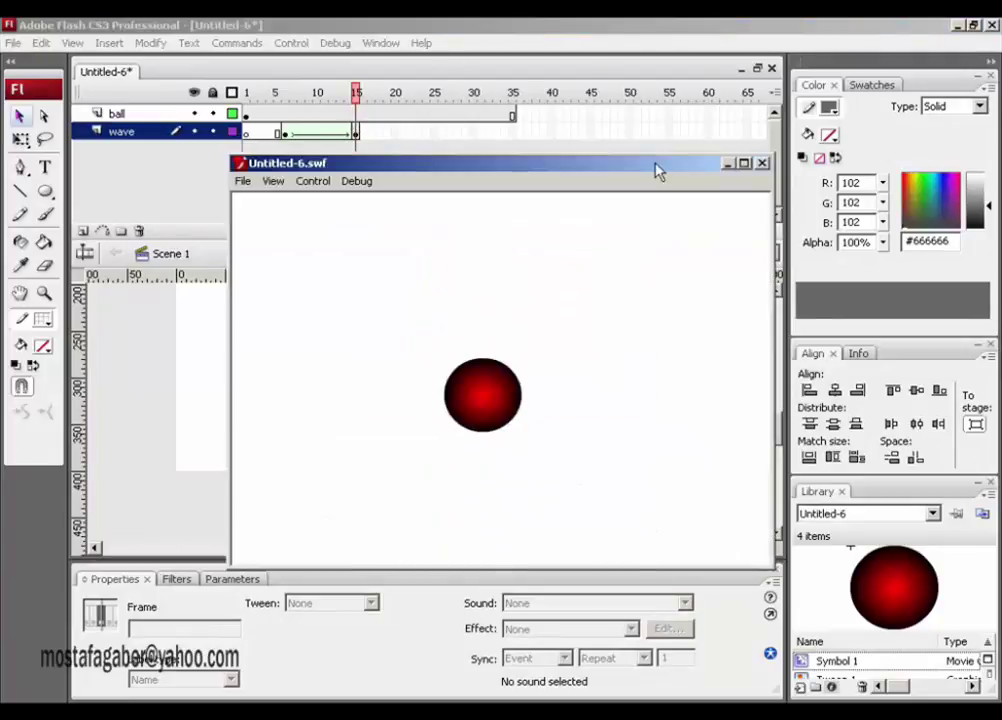
{"action": "left_click", "coordinate": [762, 162]}
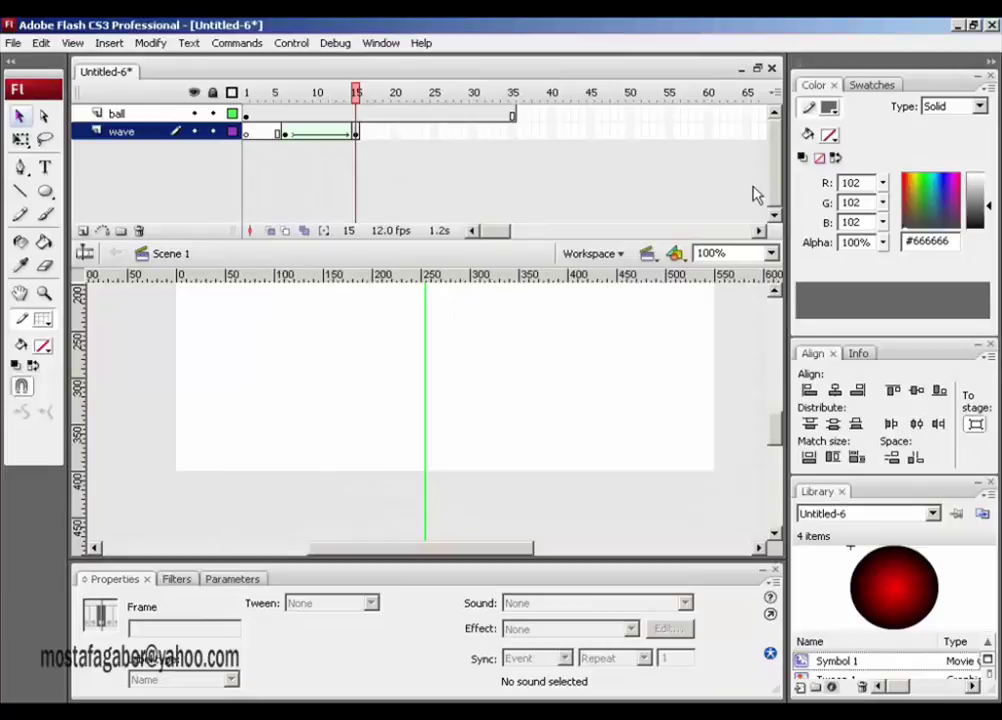
- Remove the vertical ruler guide that runs through the ball's centre
{"action": "key", "text": "ctrl+minus"}
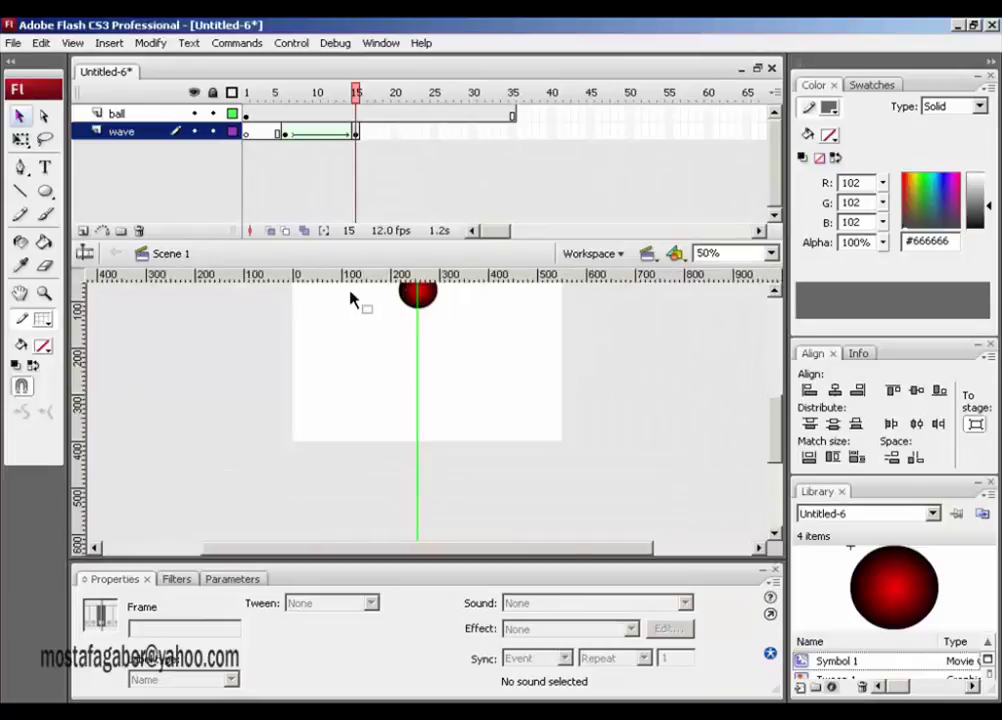
{"action": "key", "text": "ctrl+minus"}
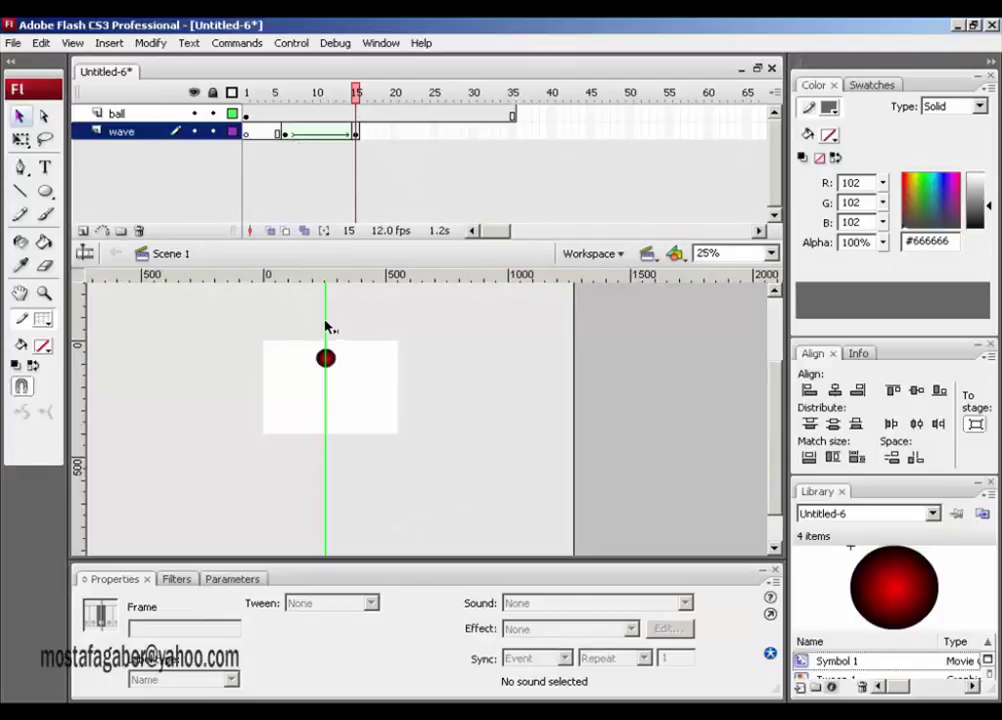
{"action": "left_click", "coordinate": [233, 345]}
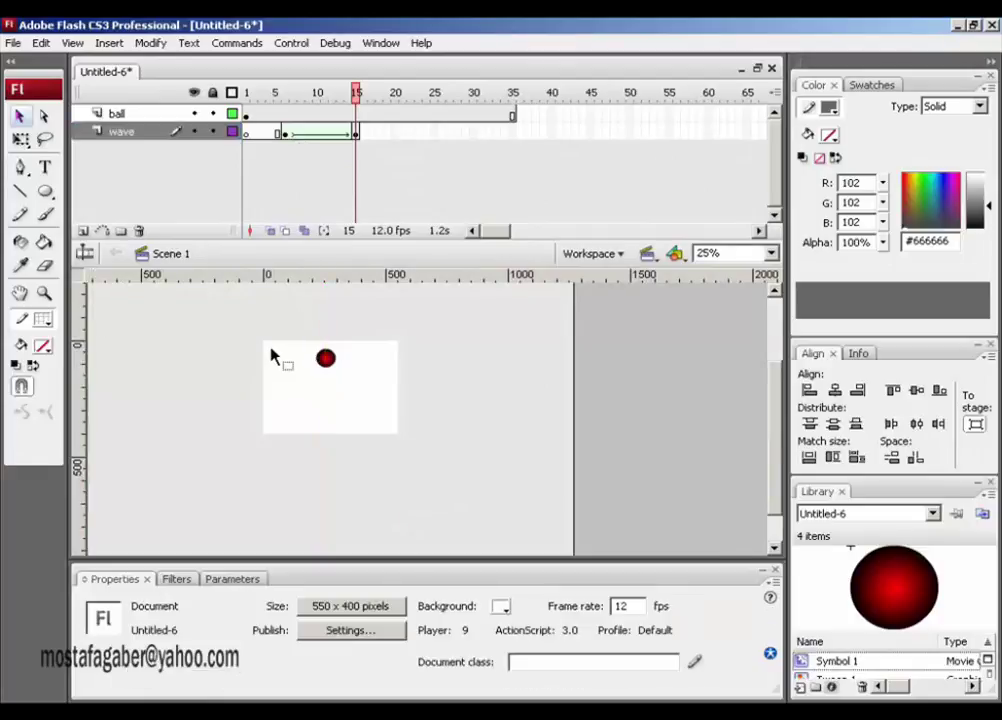
- Move the ball instance straight up to the stage's upper edge, at about Y 0, and preview the movie
{"action": "key", "text": "ctrl+equal"}
{"action": "left_click", "coordinate": [405, 360]}
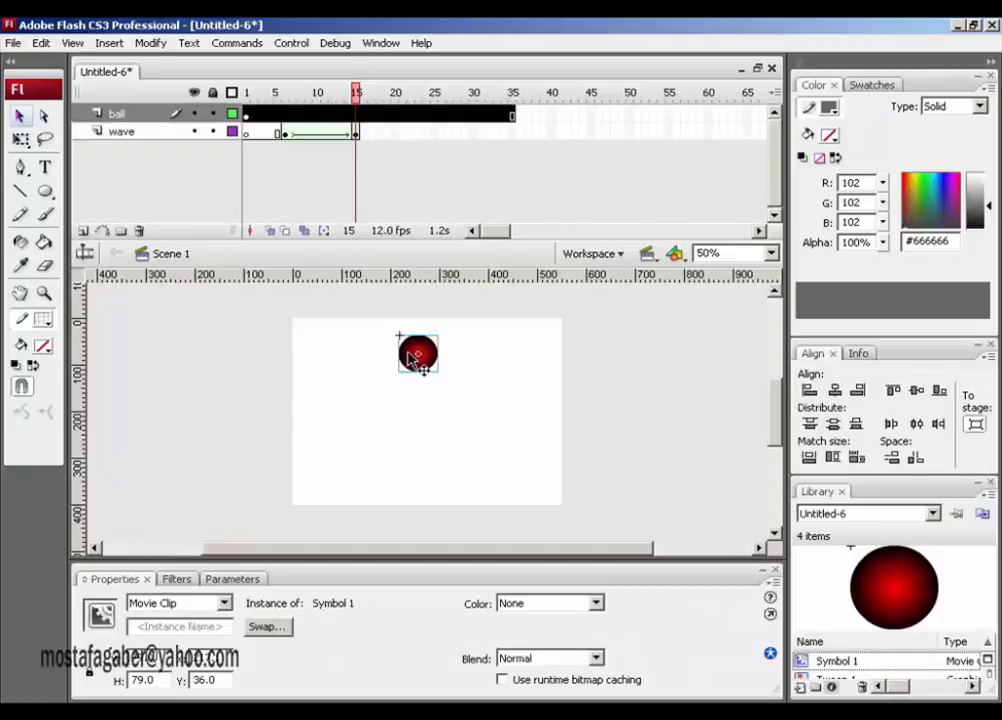
{"action": "key", "text": "Up"}
{"action": "key", "text": "Up"}
{"action": "key", "text": "Up"}
{"action": "key", "text": "Up"}
{"action": "key", "text": "Up"}
{"action": "key", "text": "Up"}
{"action": "key", "text": "Up"}
{"action": "key", "text": "Up"}
{"action": "key", "text": "Up"}
{"action": "key", "text": "Up"}
{"action": "key", "text": "Up"}
{"action": "key", "text": "Up"}
{"action": "key", "text": "Up"}
{"action": "key", "text": "Up"}
{"action": "key", "text": "Up"}
{"action": "key", "text": "Up"}
{"action": "key", "text": "Up"}
{"action": "key", "text": "Up"}
{"action": "key", "text": "Up"}
{"action": "key", "text": "Up"}
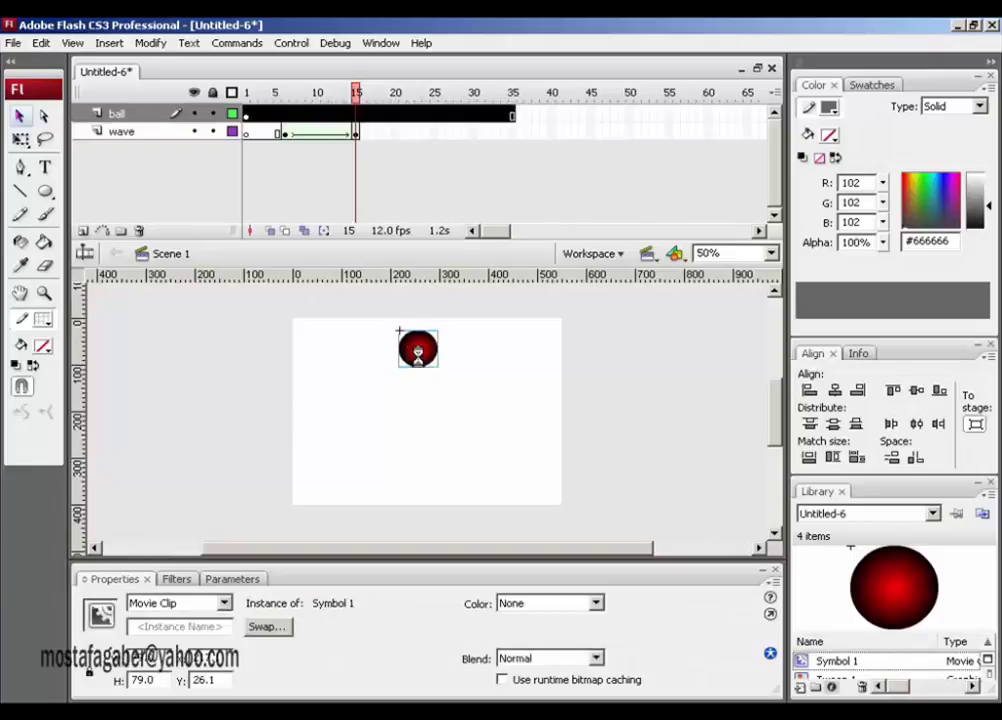
{"action": "key", "text": "Up"}
{"action": "key", "text": "Up"}
{"action": "key", "text": "Up"}
{"action": "key", "text": "Up"}
{"action": "key", "text": "Up"}
{"action": "key", "text": "Up"}
{"action": "key", "text": "Up"}
{"action": "key", "text": "Up"}
{"action": "key", "text": "Up"}
{"action": "key", "text": "Up"}
{"action": "key", "text": "Up"}
{"action": "key", "text": "Up"}
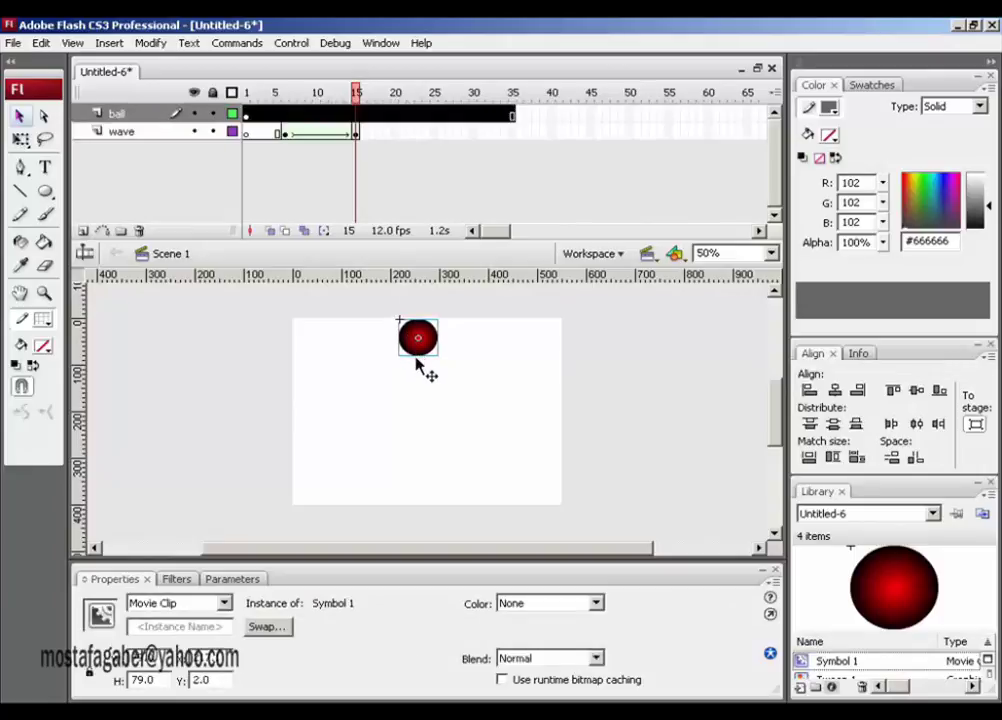
{"action": "key", "text": "ctrl+Return"}
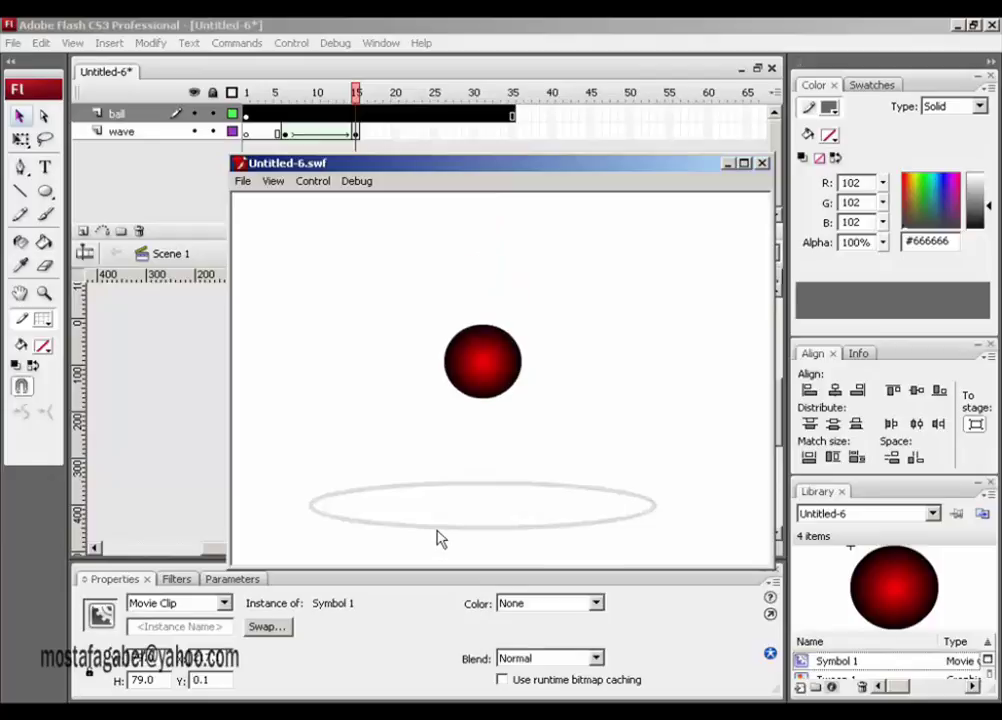
{"action": "left_click", "coordinate": [762, 162]}
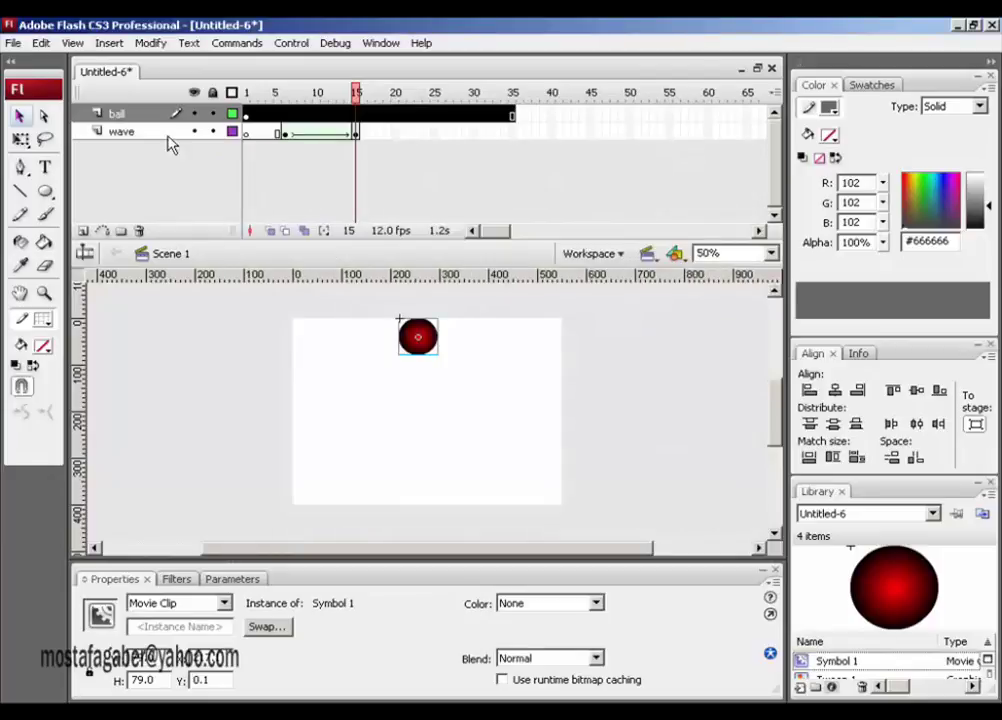
- Copy all frames of the wave layer
{"action": "left_click", "coordinate": [125, 132]}
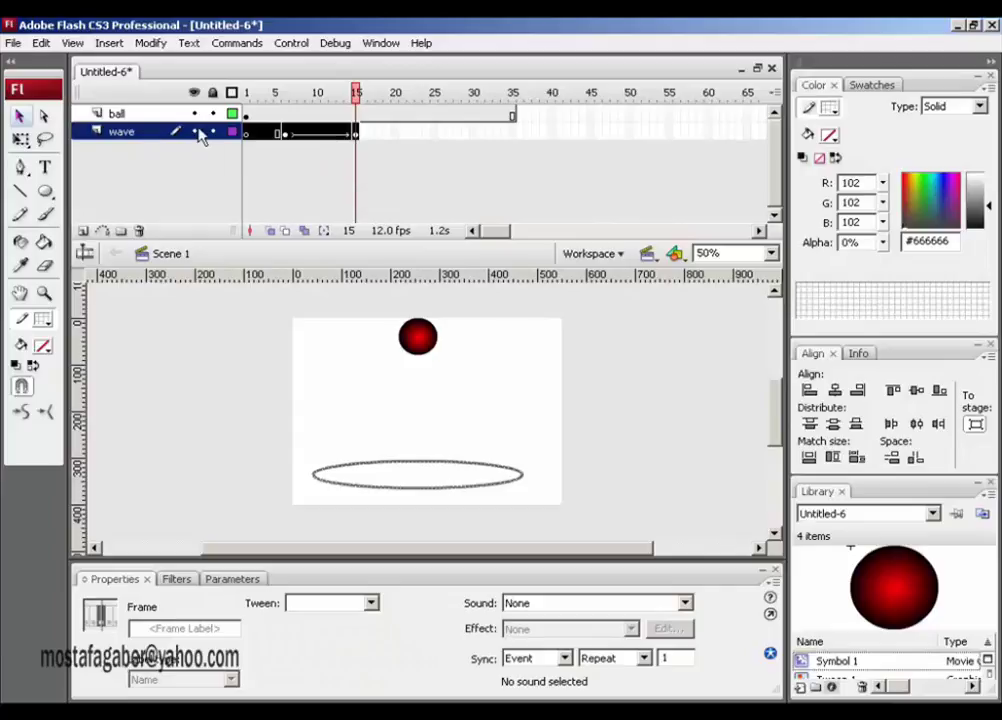
{"action": "right_click", "coordinate": [285, 135]}
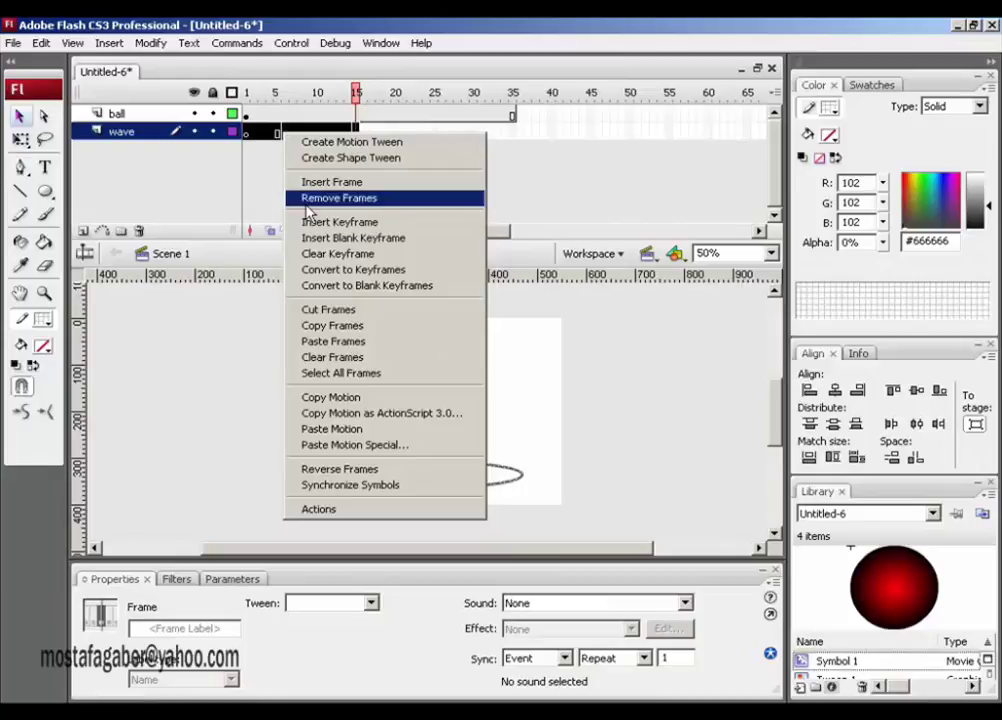
{"action": "left_click", "coordinate": [348, 328]}
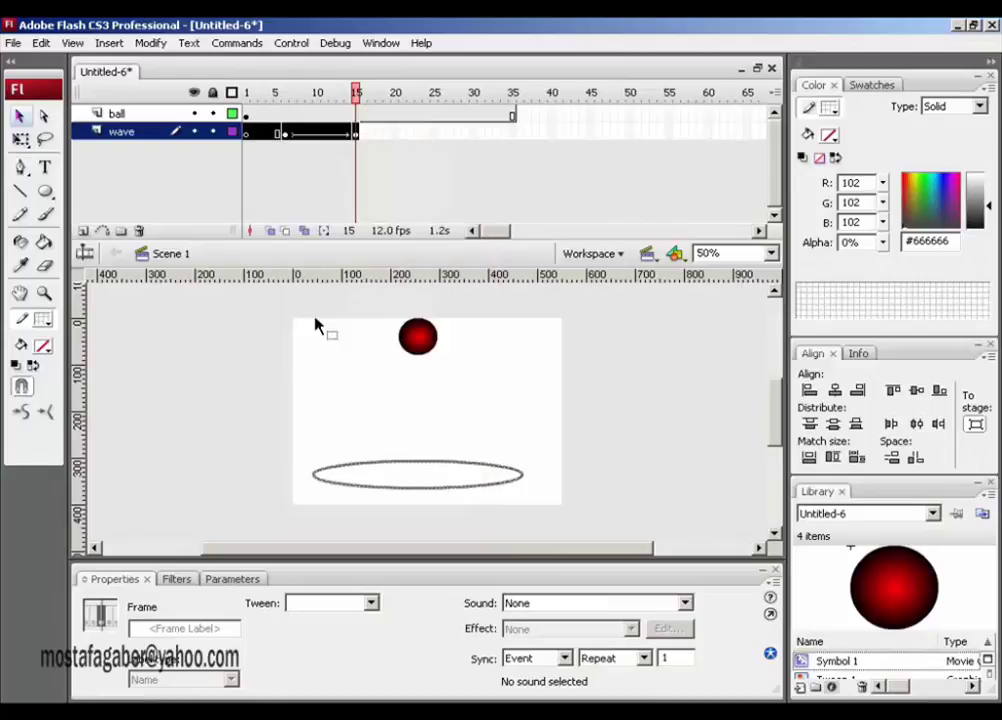
- Add a new layer above the wave layer and paste the copied frames at a blank keyframe in frame 10
{"action": "left_click", "coordinate": [84, 231]}
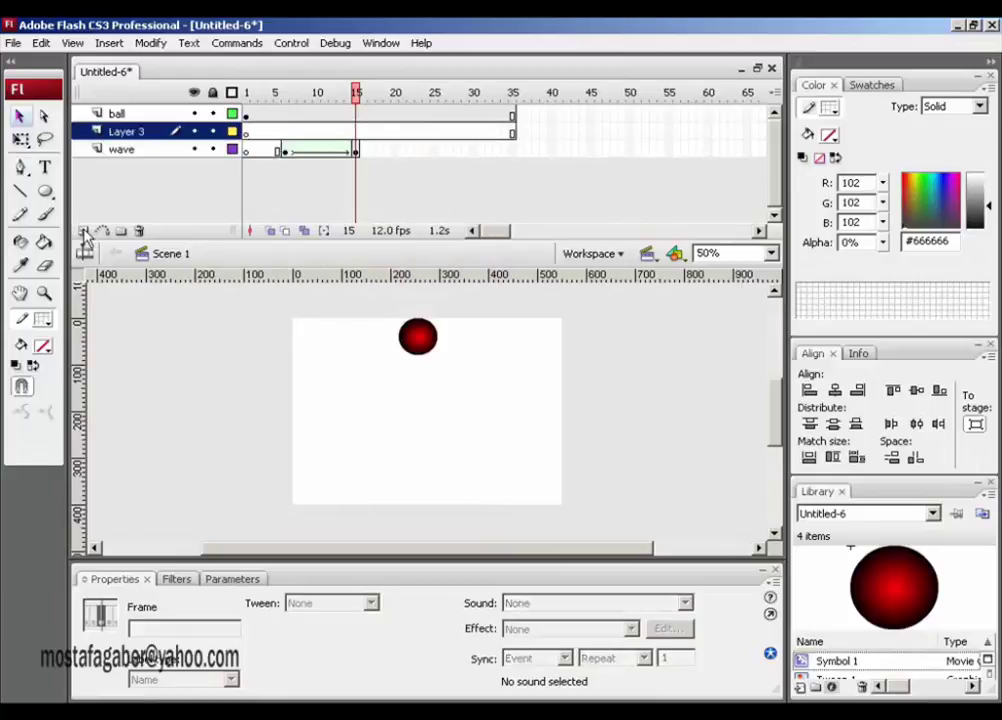
{"action": "left_click", "coordinate": [309, 131]}
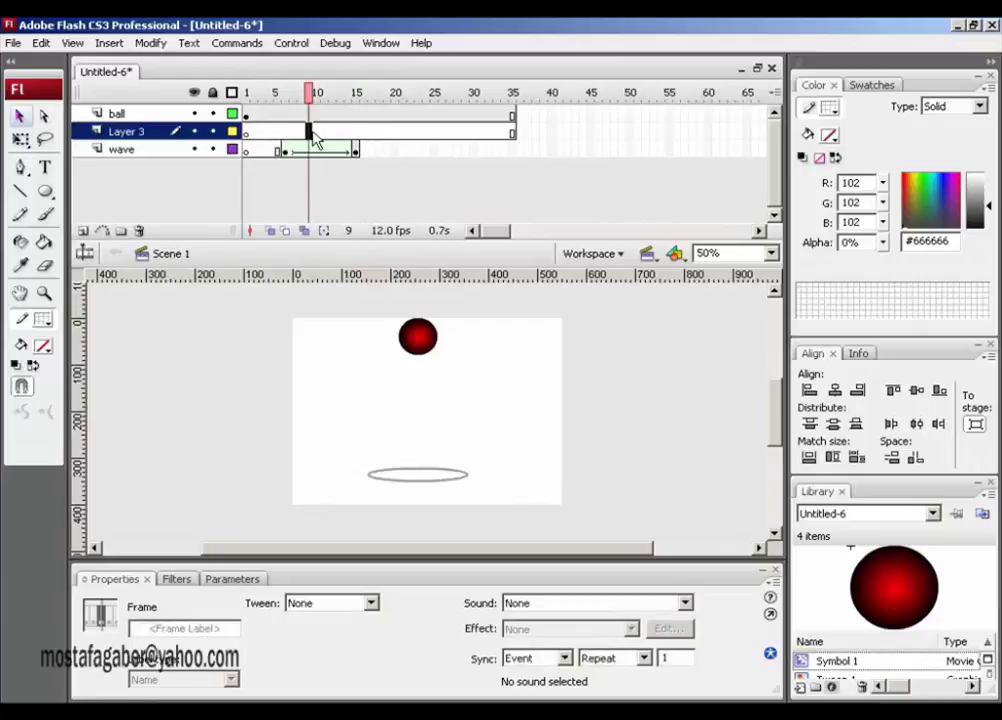
{"action": "key", "text": "F7"}
{"action": "left_click", "coordinate": [316, 132]}
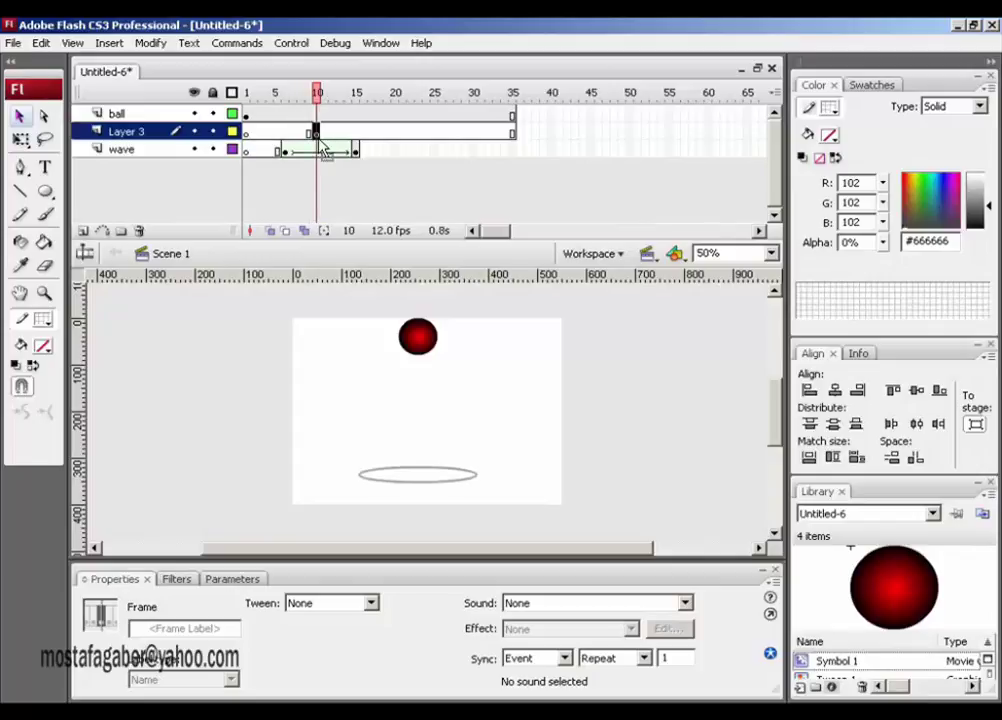
{"action": "right_click", "coordinate": [318, 134]}
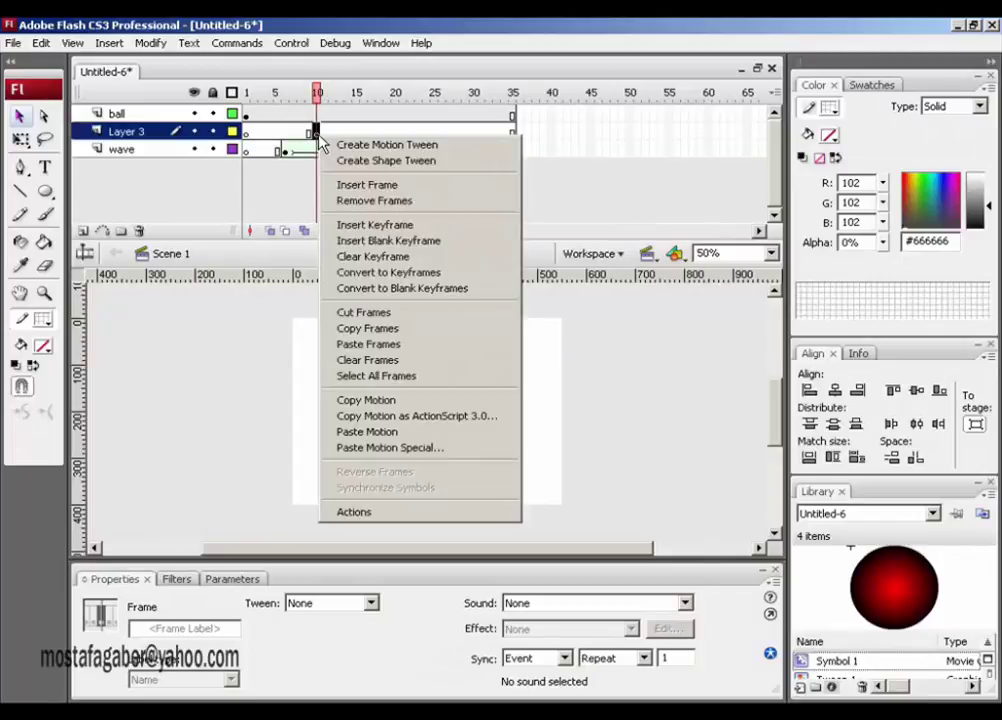
{"action": "left_click", "coordinate": [378, 345]}
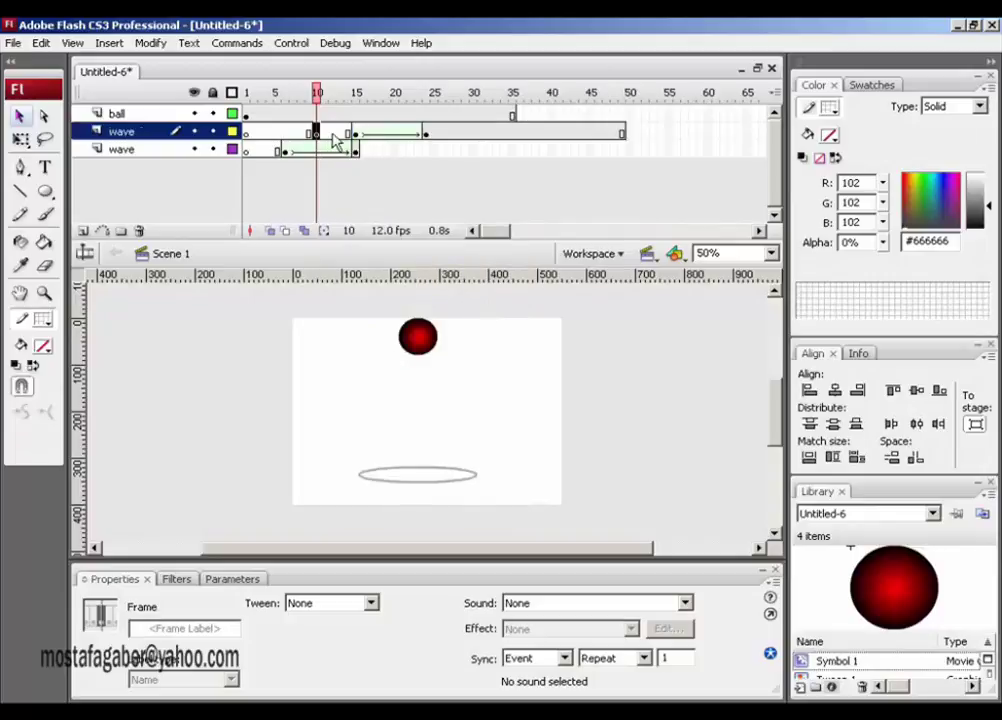
- Remove the pasted blank lead-in frames so the duplicate wave's tween starts at frame 10, and delete its surplus frames from frame 20 onward
{"action": "left_click_drag", "start_coordinate": [336, 141], "coordinate": [336, 142]}
{"action": "key", "text": "shift+F5"}
{"action": "key", "text": "shift+F5"}
{"action": "key", "text": "shift+F5"}
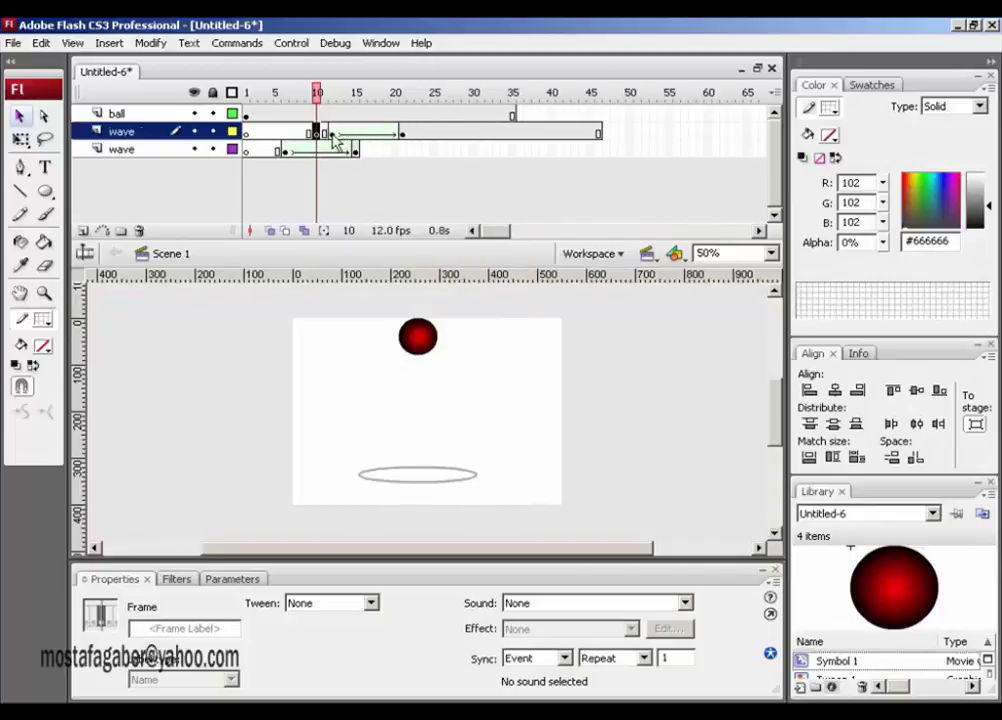
{"action": "key", "text": "shift+F5"}
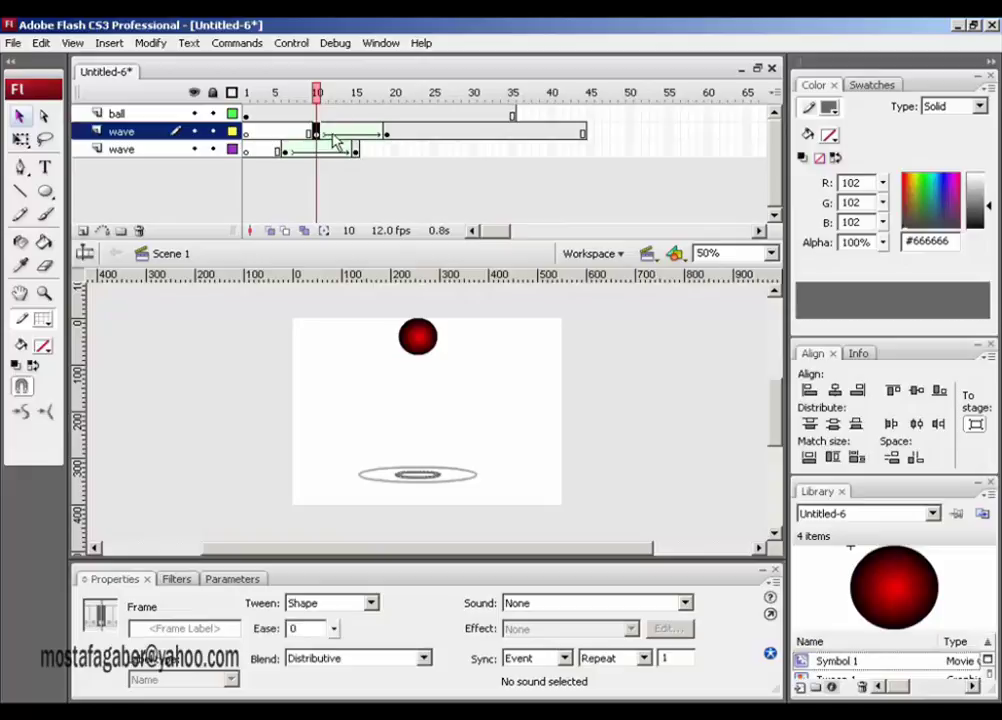
{"action": "left_click_drag", "start_coordinate": [595, 136], "coordinate": [396, 141]}
{"action": "key", "text": "Delete"}
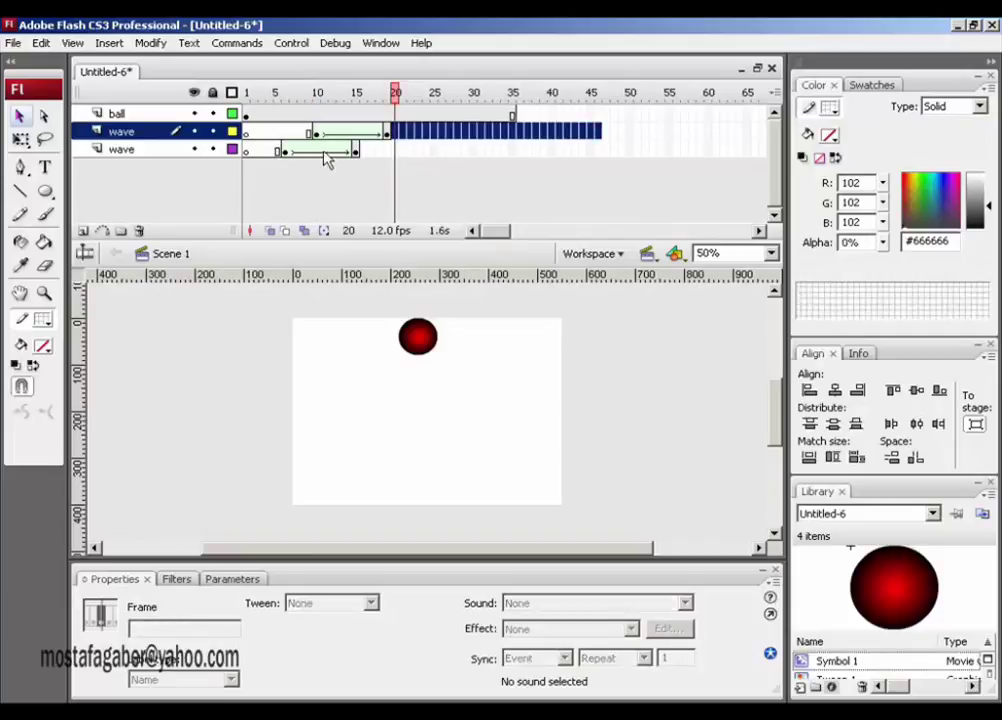
- Shift the upper wave layer's shape tween to start at frame 15, previewing the movie before and after the change
{"action": "key", "text": "ctrl+Return"}
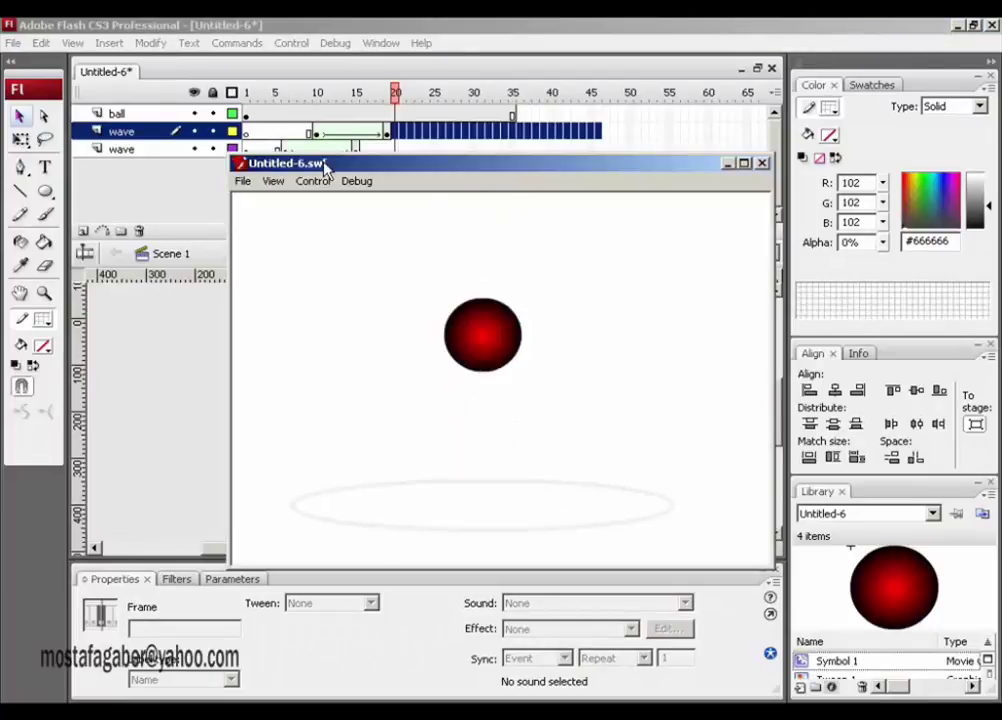
{"action": "left_click", "coordinate": [762, 162]}
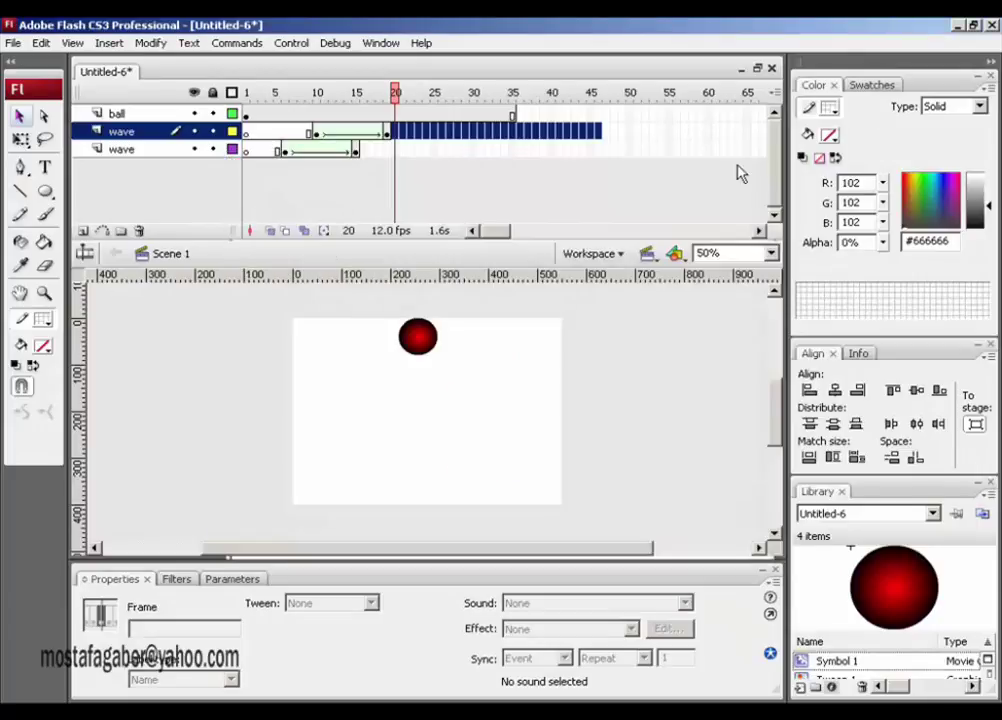
{"action": "left_click", "coordinate": [278, 131]}
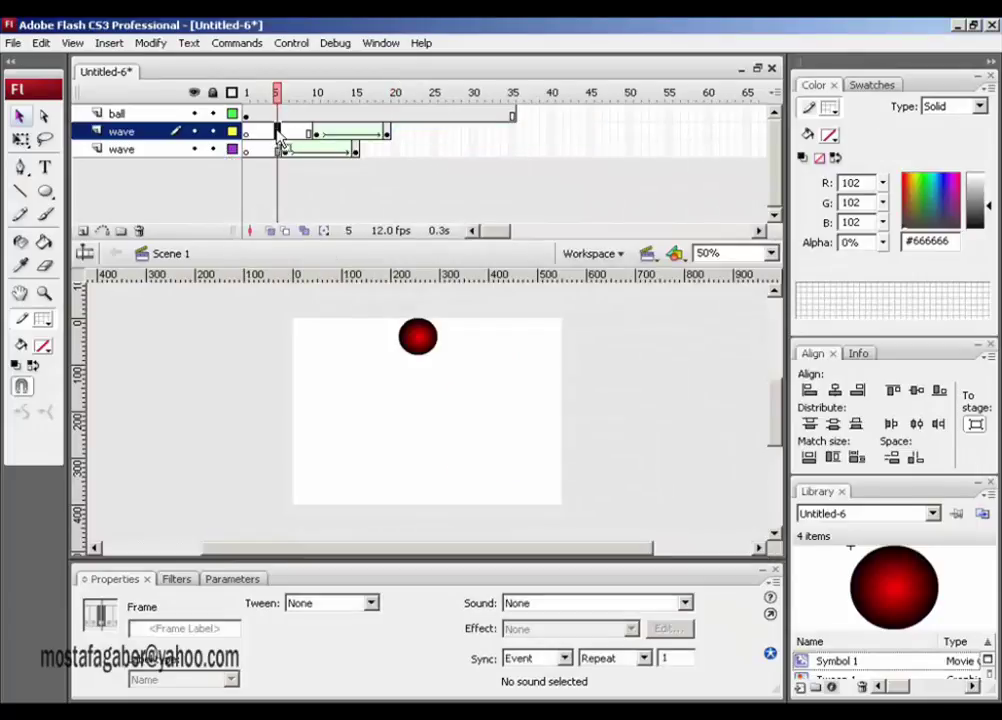
{"action": "left_click_drag", "start_coordinate": [326, 133], "coordinate": [372, 138]}
{"action": "left_click", "coordinate": [362, 133]}
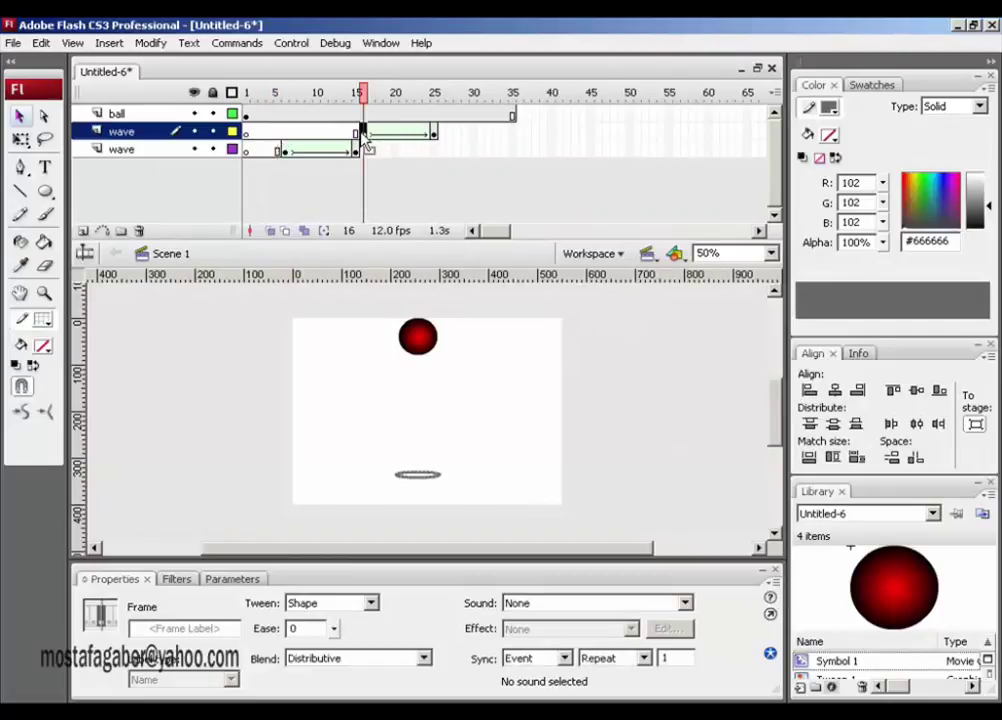
{"action": "left_click", "coordinate": [340, 131]}
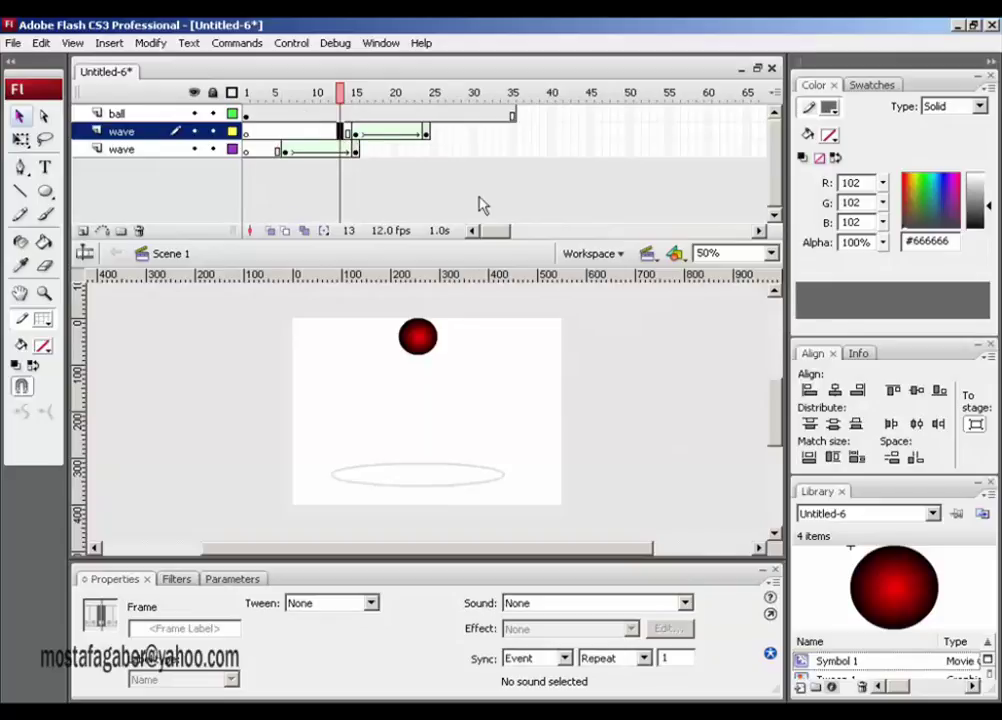
{"action": "key", "text": "ctrl+Return"}
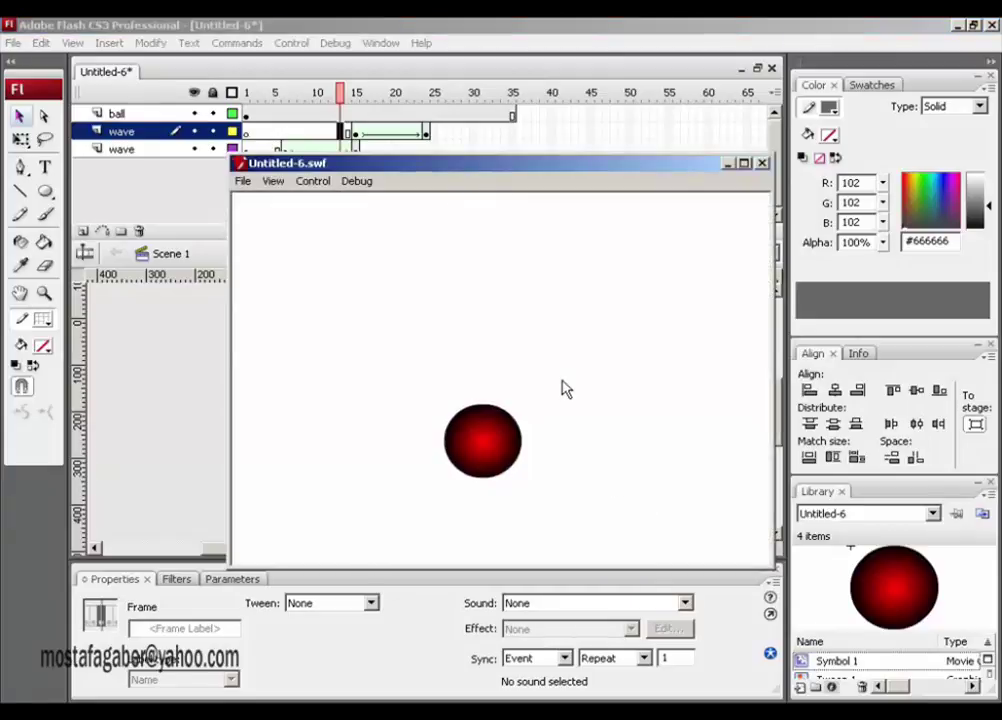
{"action": "left_click", "coordinate": [761, 162]}
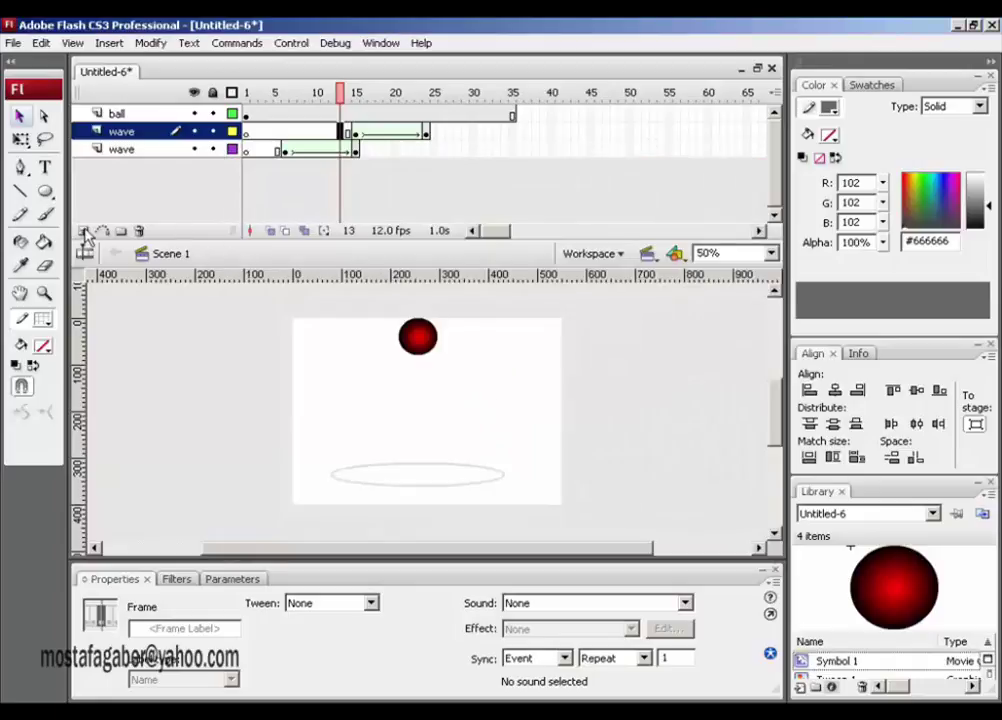
- Copy all frames of the upper wave layer
{"action": "left_click", "coordinate": [109, 136]}
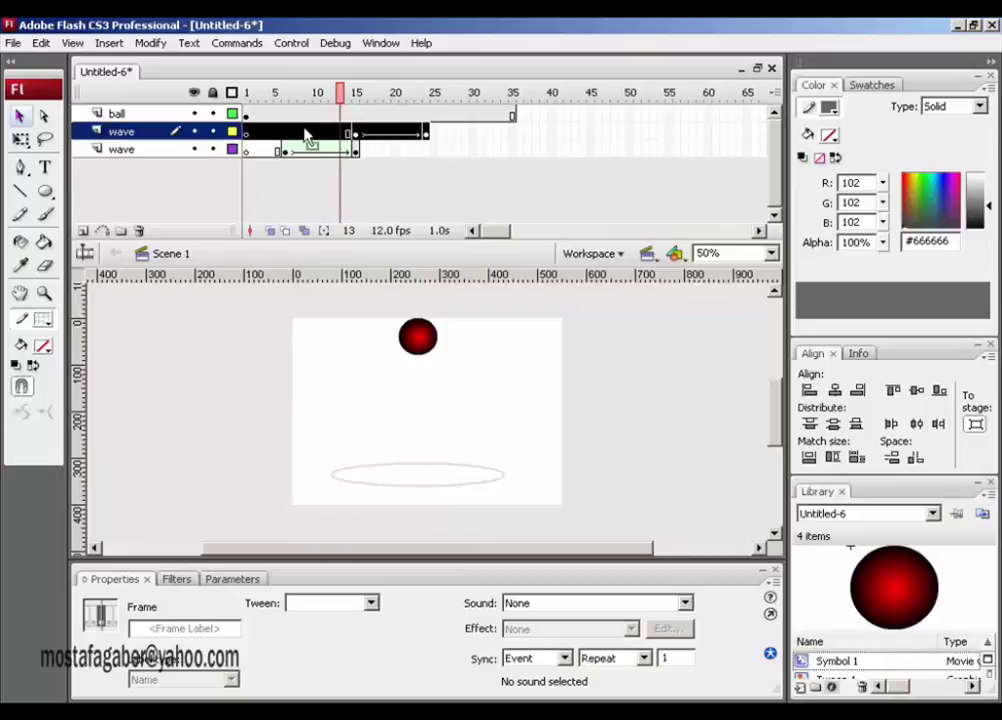
{"action": "right_click", "coordinate": [307, 136]}
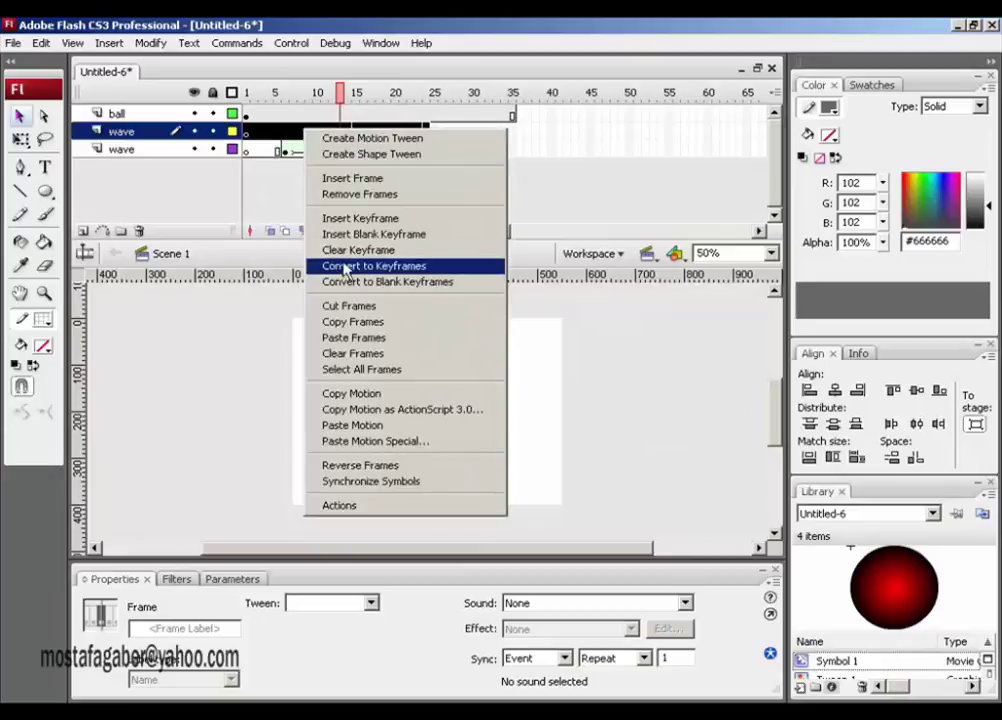
{"action": "left_click", "coordinate": [356, 321]}
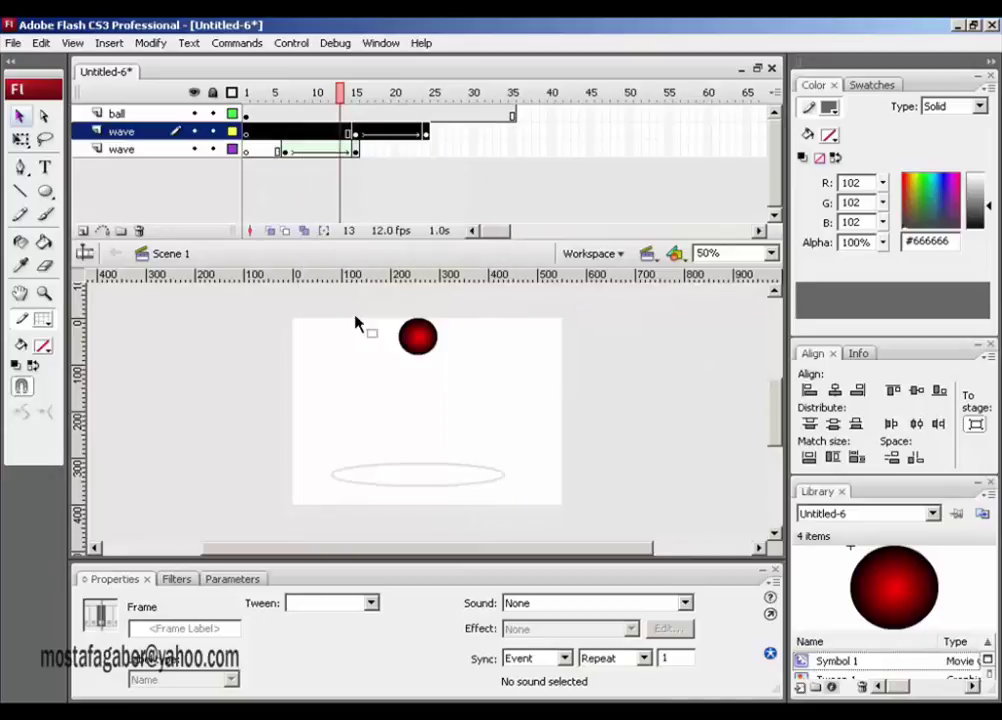
- Add a new layer above the two wave layers and paste the copied frames at a blank keyframe in frame 24
{"action": "left_click", "coordinate": [83, 230]}
{"action": "left_click", "coordinate": [427, 133]}
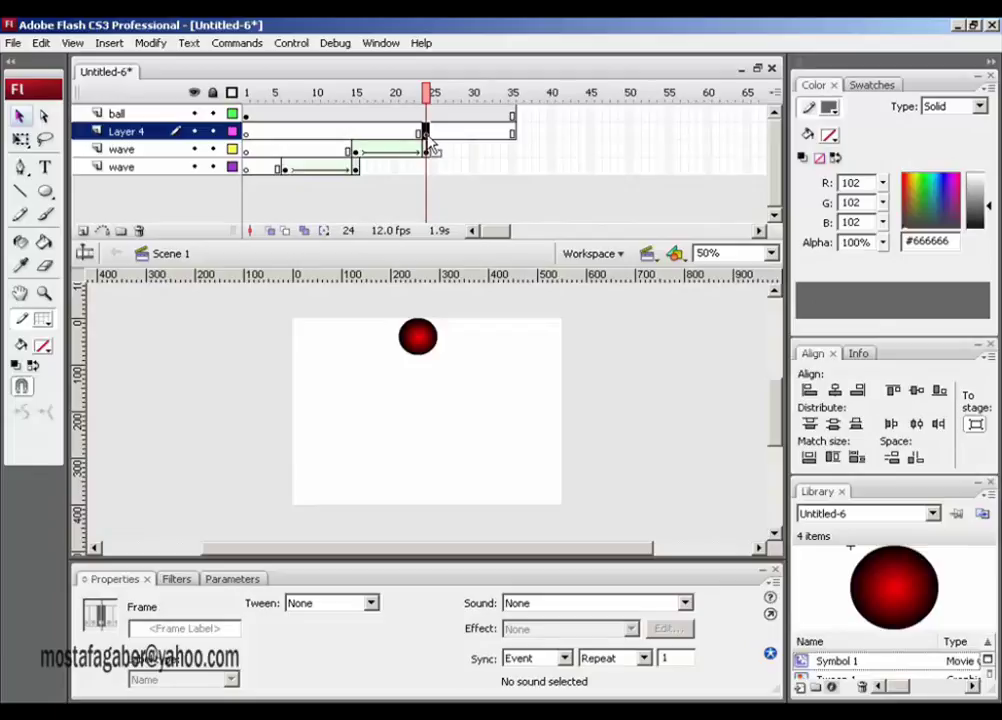
{"action": "right_click", "coordinate": [426, 137]}
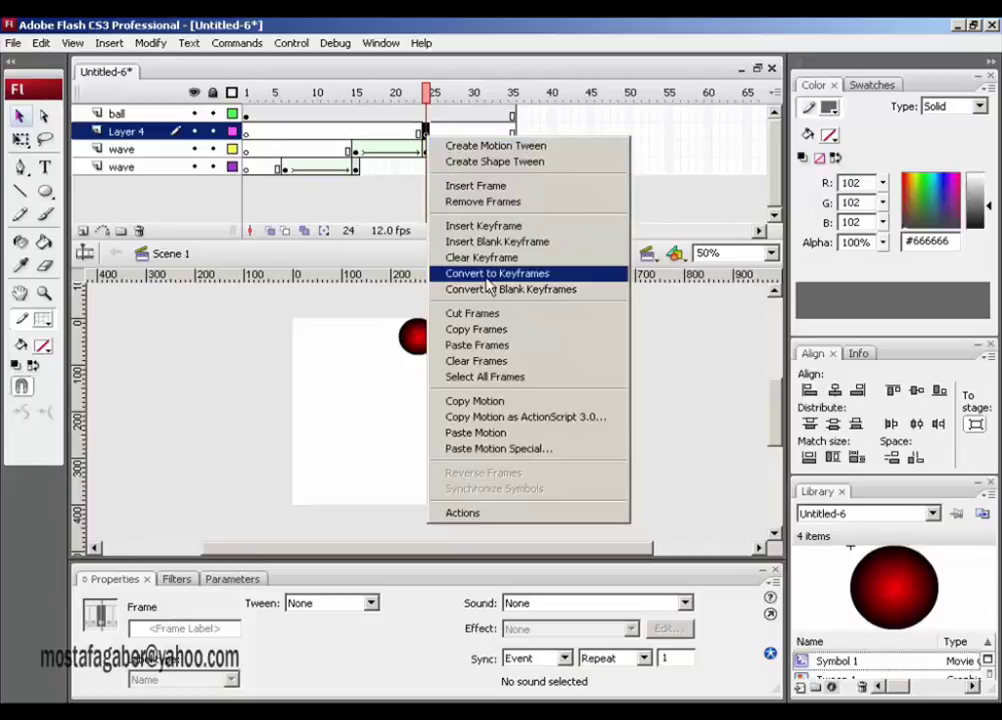
{"action": "left_click", "coordinate": [516, 346]}
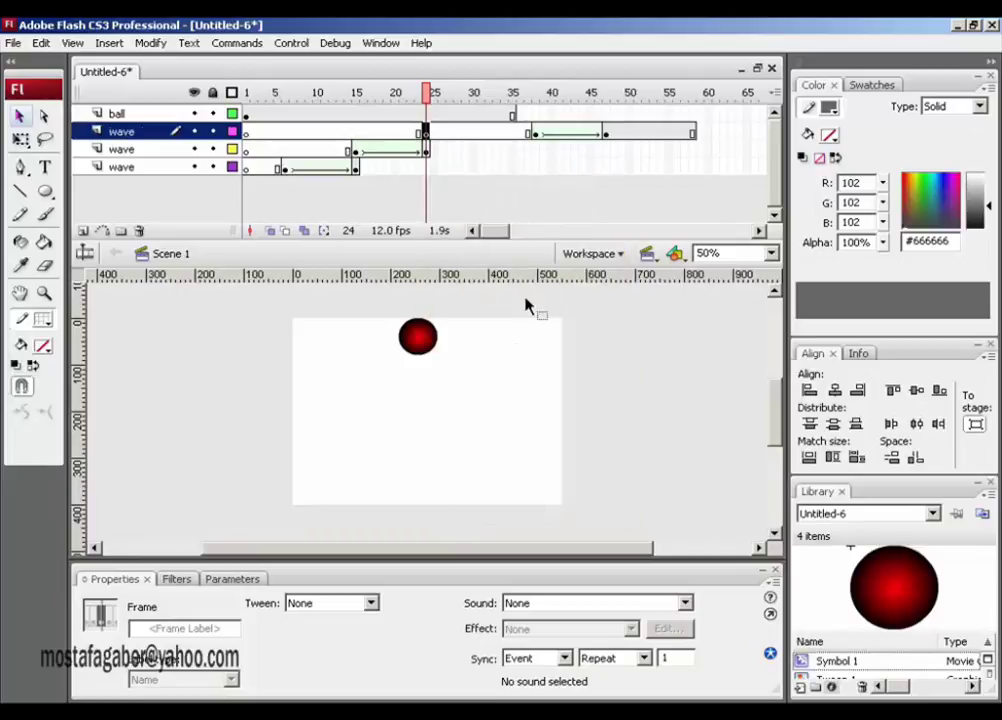
- Remove the pasted blank lead-in frames so the third wave's tween starts at frame 24
{"action": "left_click", "coordinate": [433, 133]}
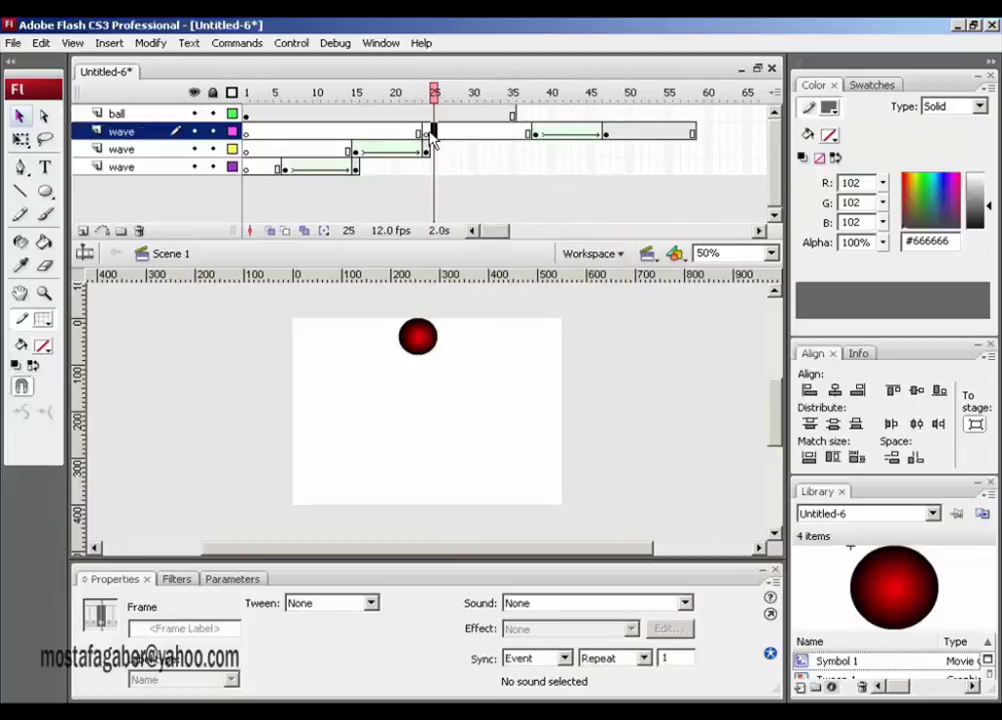
{"action": "left_click_drag", "start_coordinate": [431, 140], "coordinate": [528, 168]}
{"action": "key", "text": "shift+F5"}
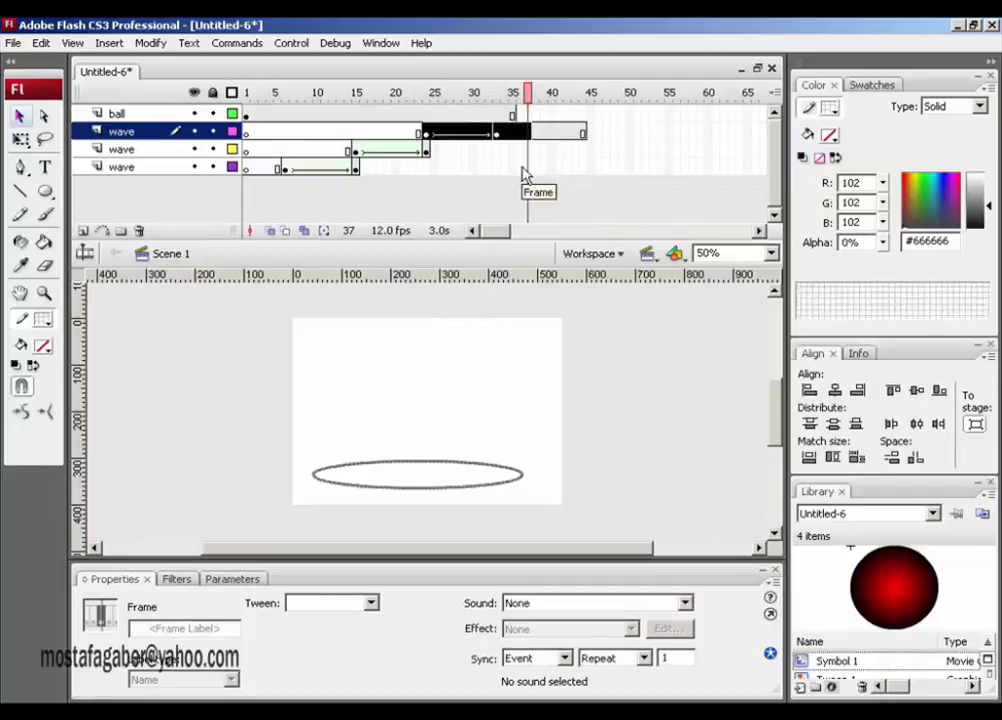
{"action": "left_click", "coordinate": [449, 186]}
- Delete the third wave's surplus frames from frame 34 onward and preview the movie
{"action": "left_click", "coordinate": [508, 138]}
{"action": "left_click_drag", "start_coordinate": [508, 138], "coordinate": [584, 138]}
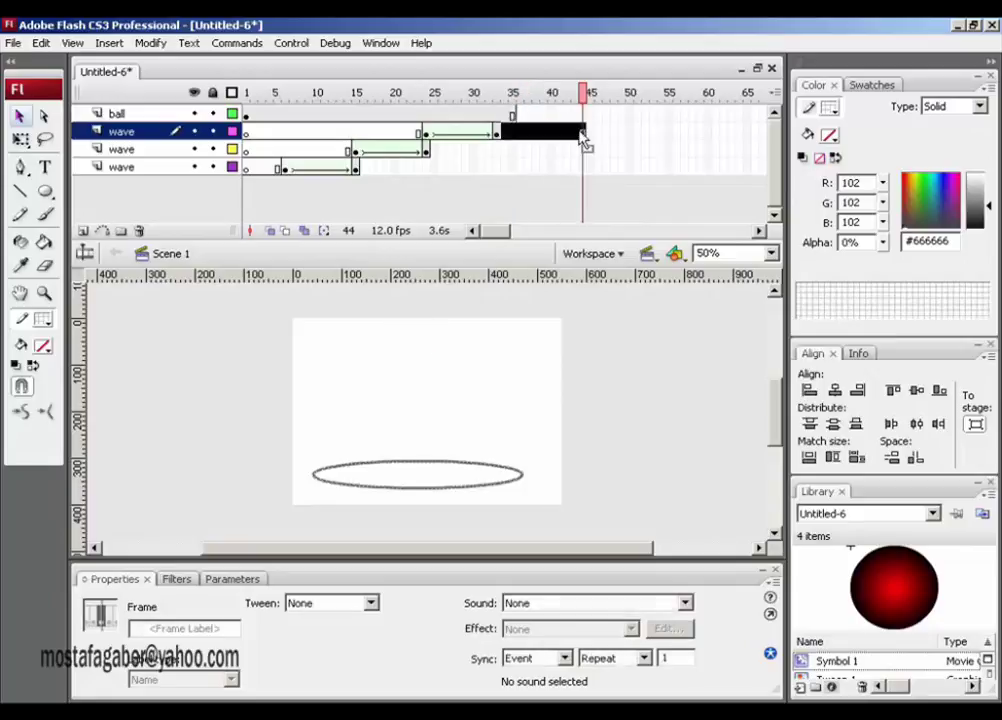
{"action": "key", "text": "ctrl+Return"}
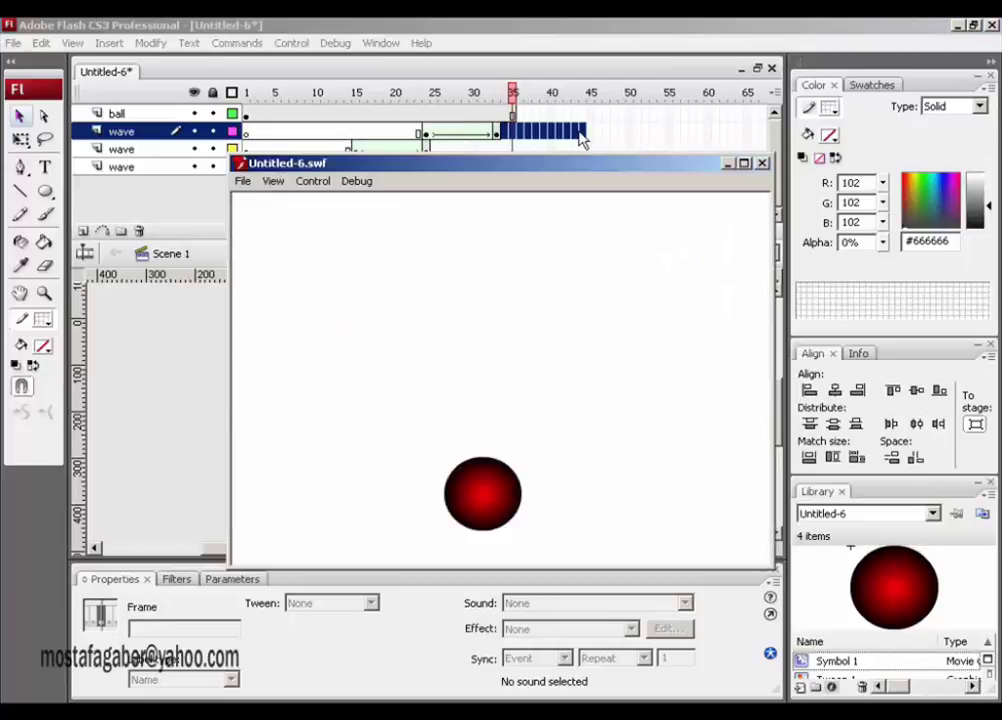
{"action": "left_click", "coordinate": [762, 162]}
{"action": "left_click", "coordinate": [515, 170]}
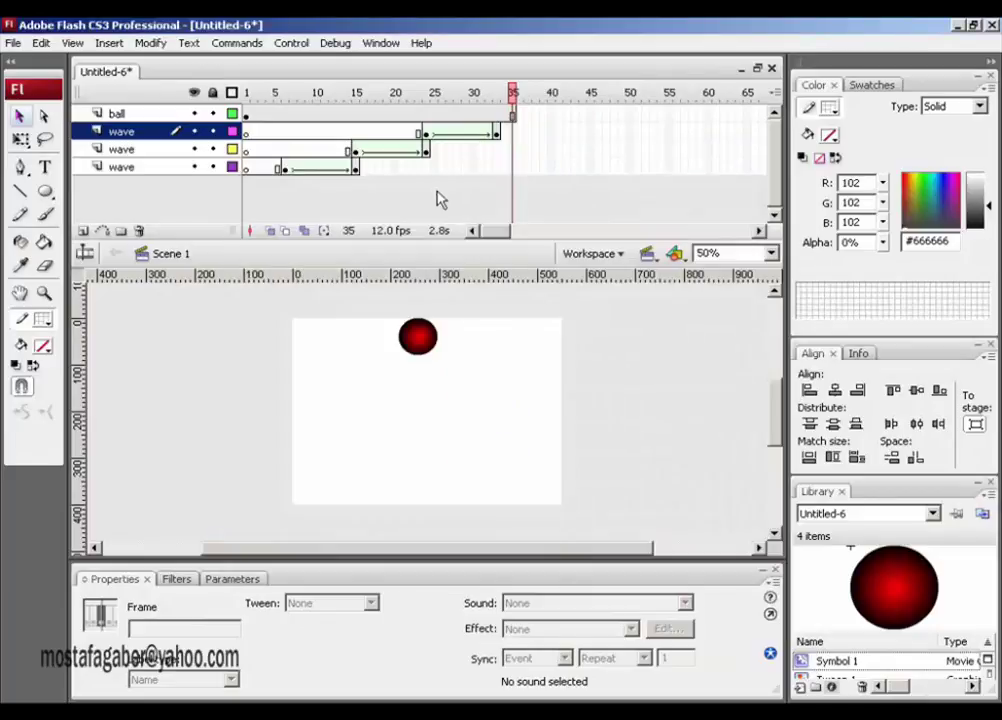
- Open the ball movie clip for editing in place at 100% zoom, with a shorter timeline and the Gradient Transform tool active
{"action": "left_click", "coordinate": [417, 352]}
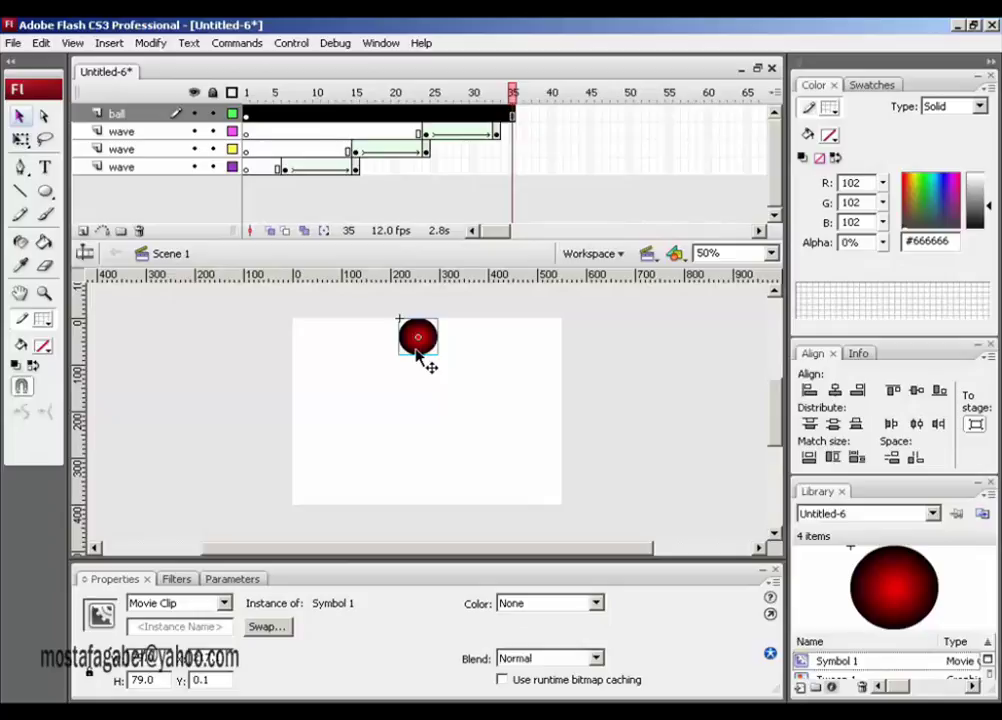
{"action": "double_click", "coordinate": [417, 352]}
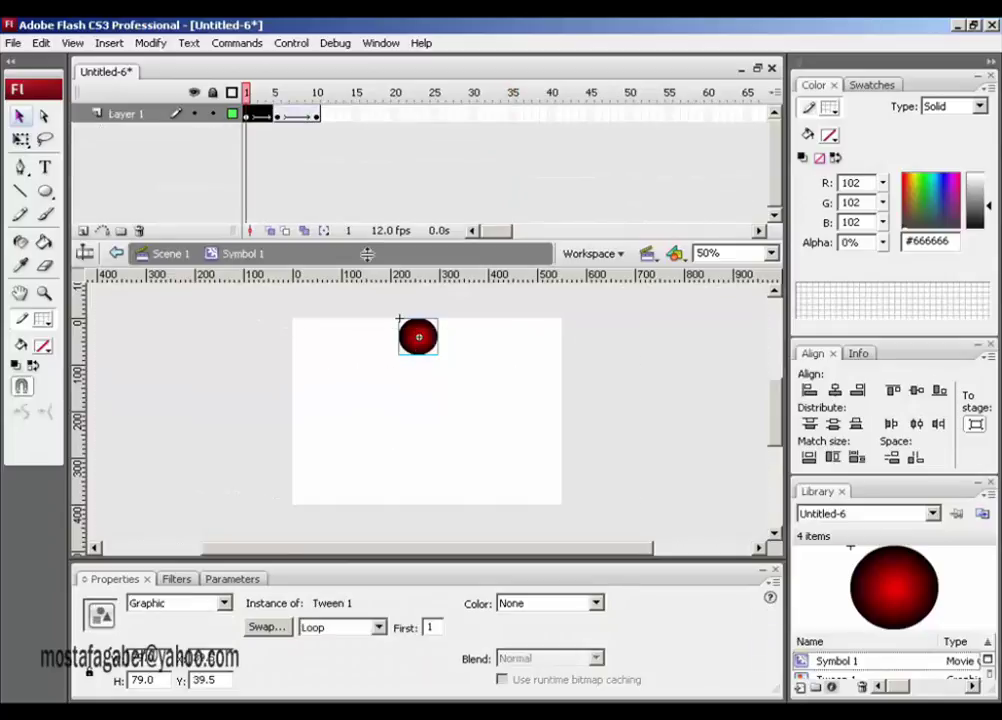
{"action": "left_click", "coordinate": [309, 208]}
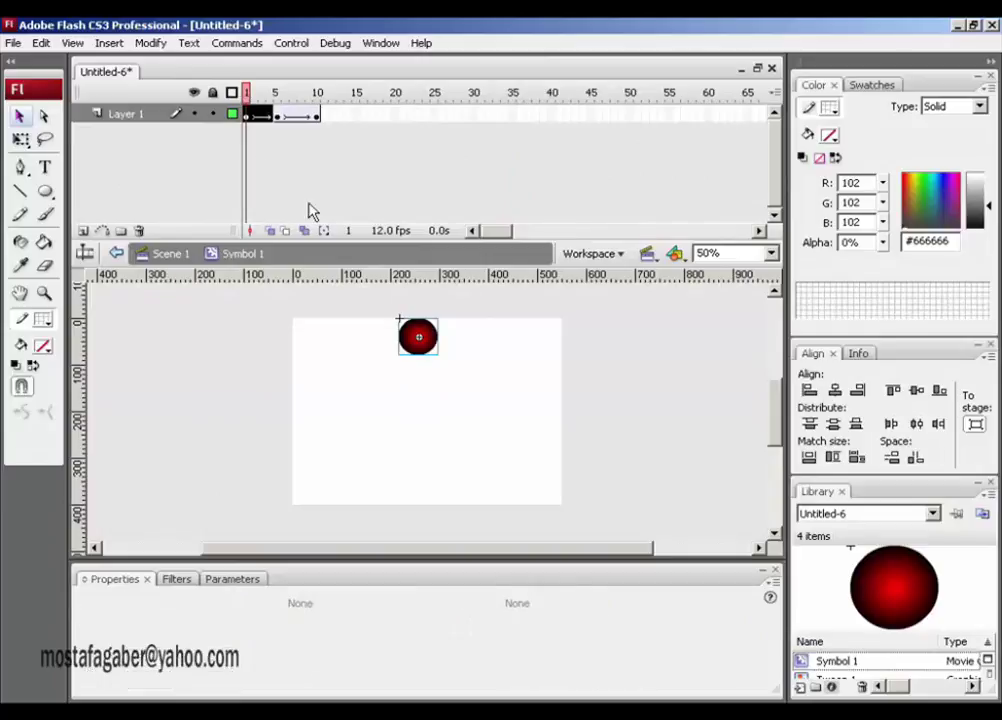
{"action": "left_click", "coordinate": [110, 113]}
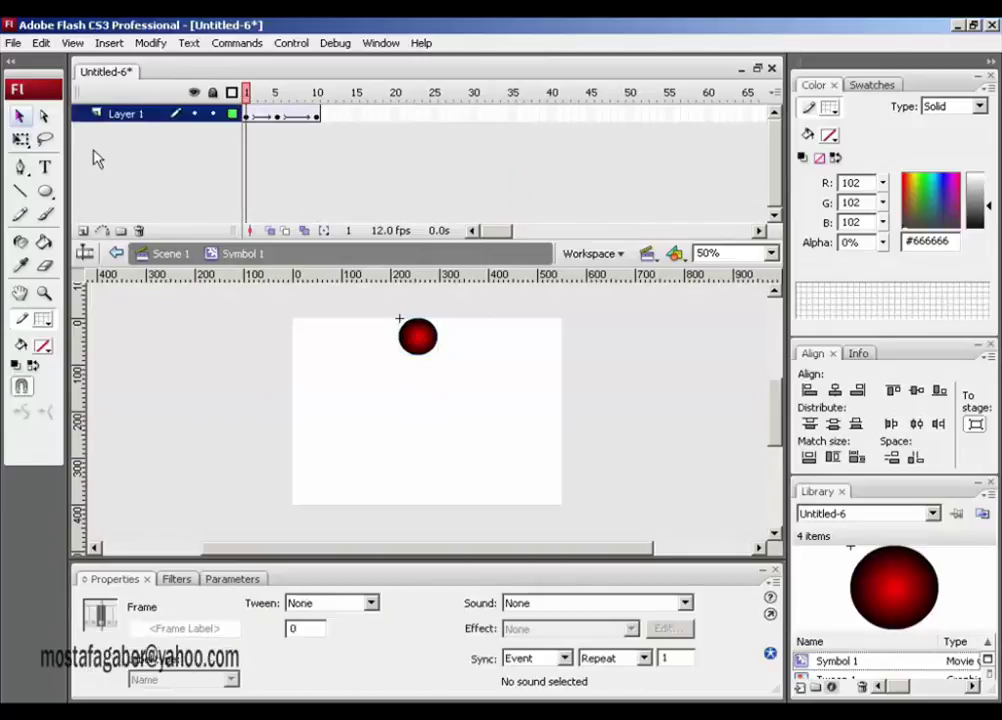
{"action": "left_click", "coordinate": [20, 139]}
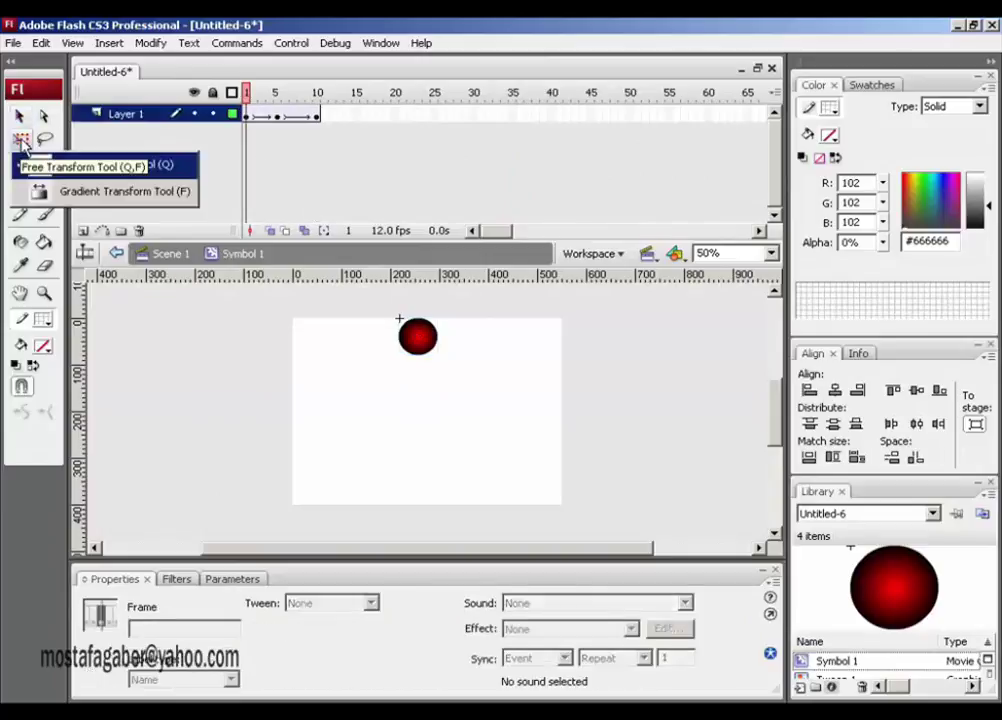
{"action": "left_click", "coordinate": [85, 192]}
{"action": "key", "text": "ctrl+1"}
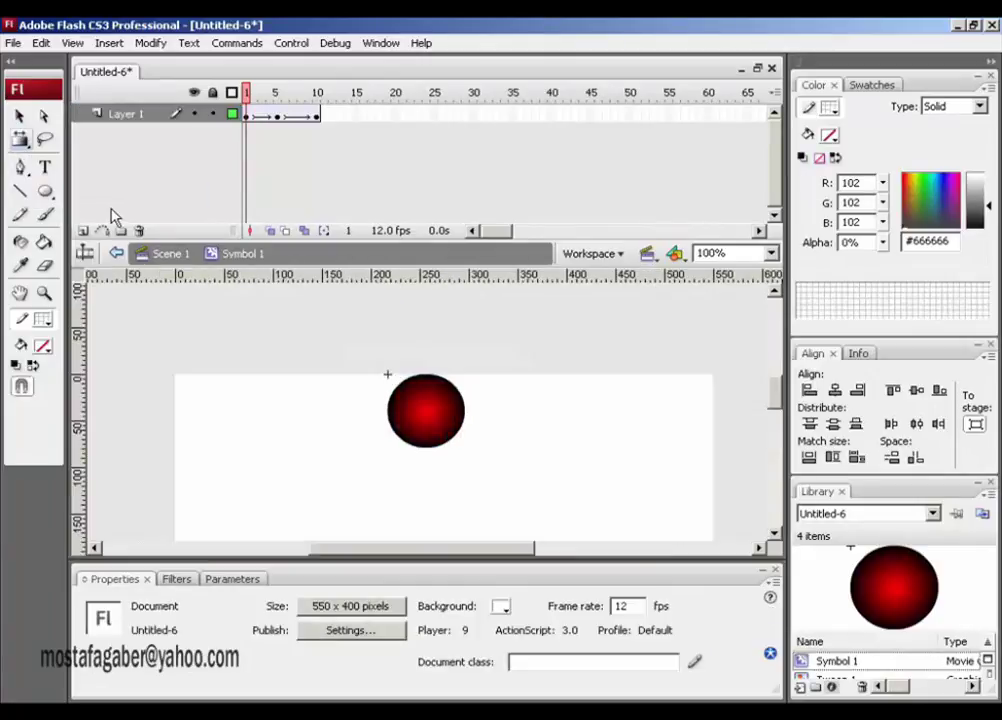
{"action": "left_click_drag", "start_coordinate": [345, 245], "coordinate": [268, 146]}
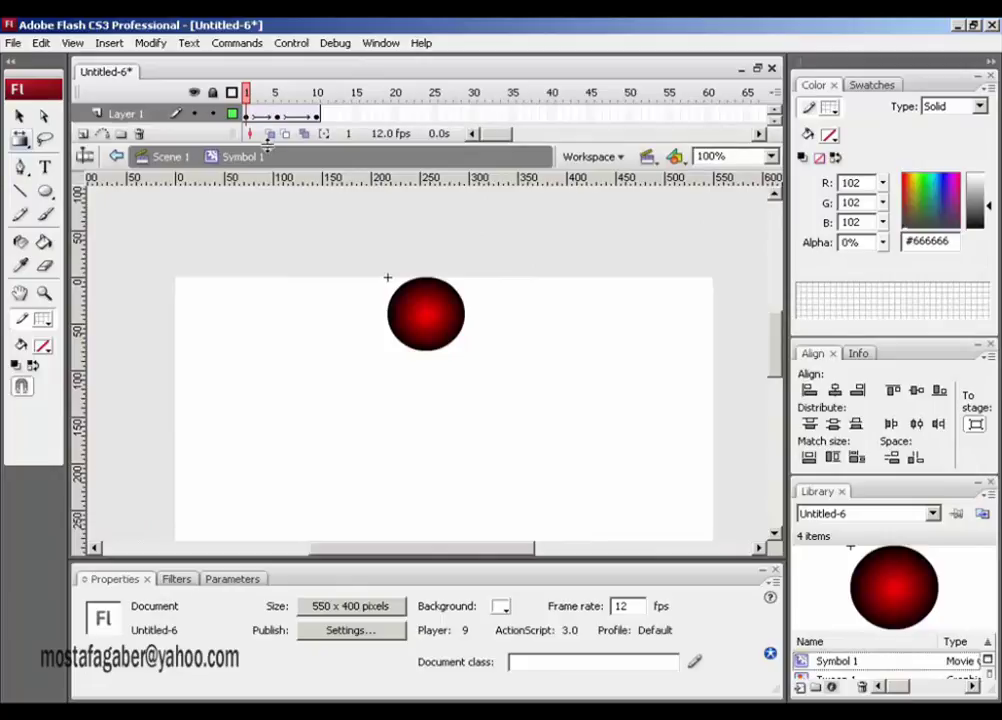
- Try to adjust the ball's gradient with the Gradient Transform tool on the movie clip's first frame
{"action": "left_click", "coordinate": [198, 112]}
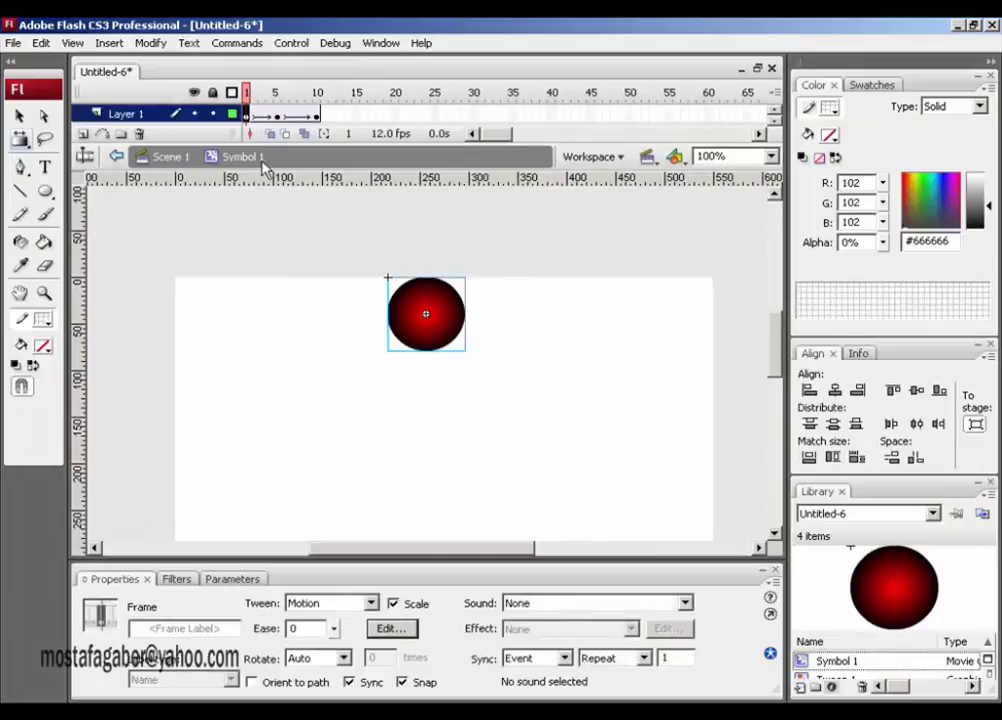
{"action": "left_click", "coordinate": [18, 115]}
{"action": "key", "text": "Escape"}
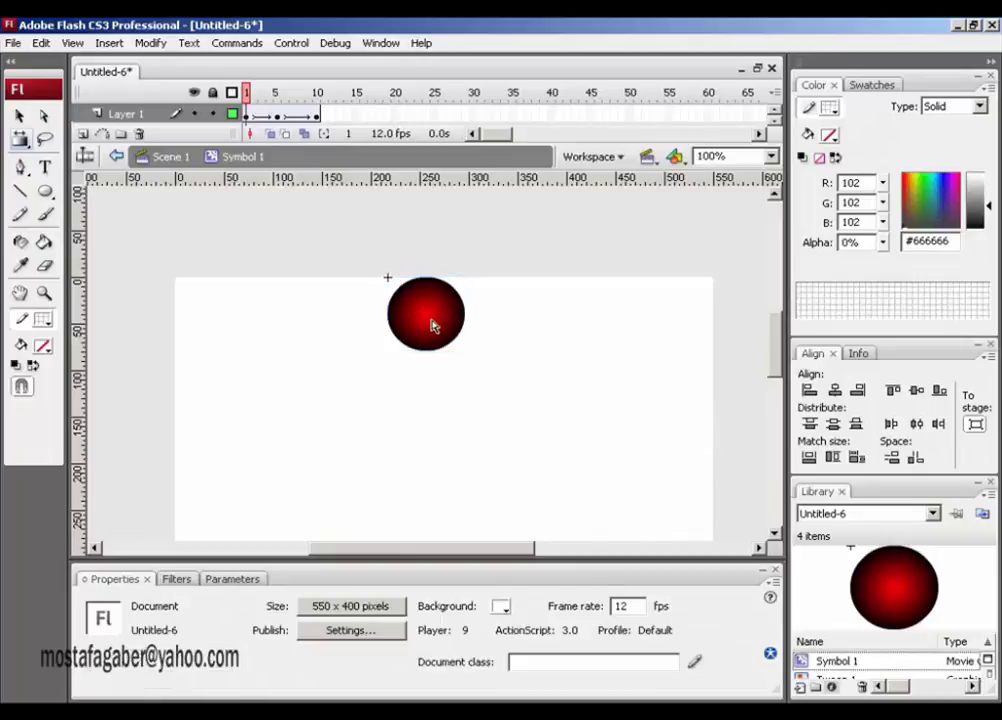
{"action": "left_click", "coordinate": [246, 115]}
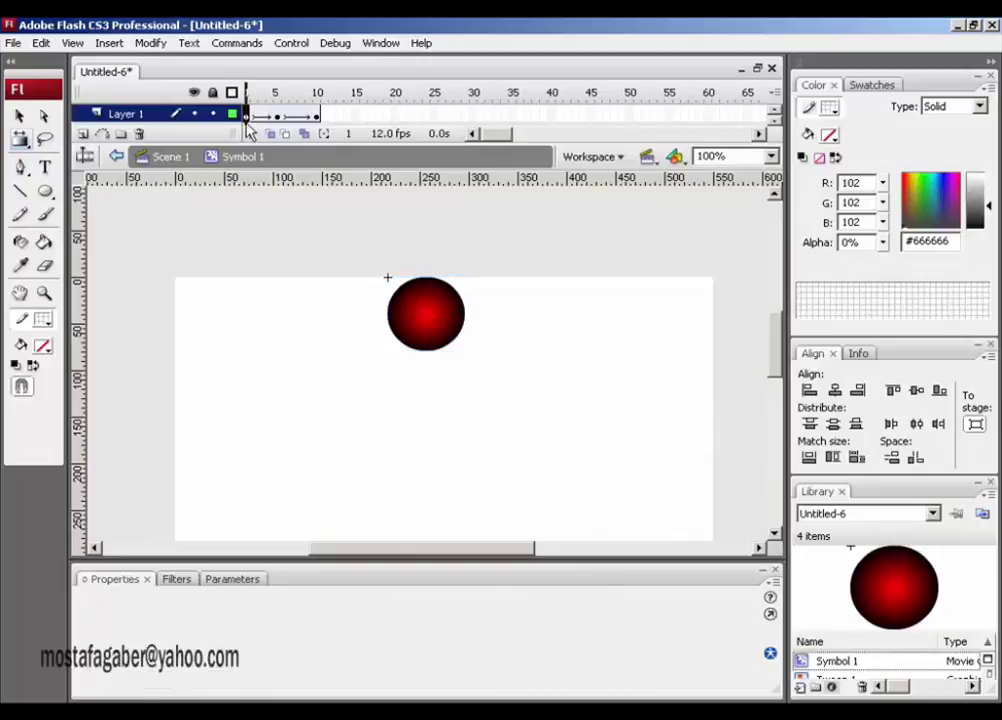
{"action": "left_click", "coordinate": [438, 338]}
{"action": "key", "text": "Escape"}
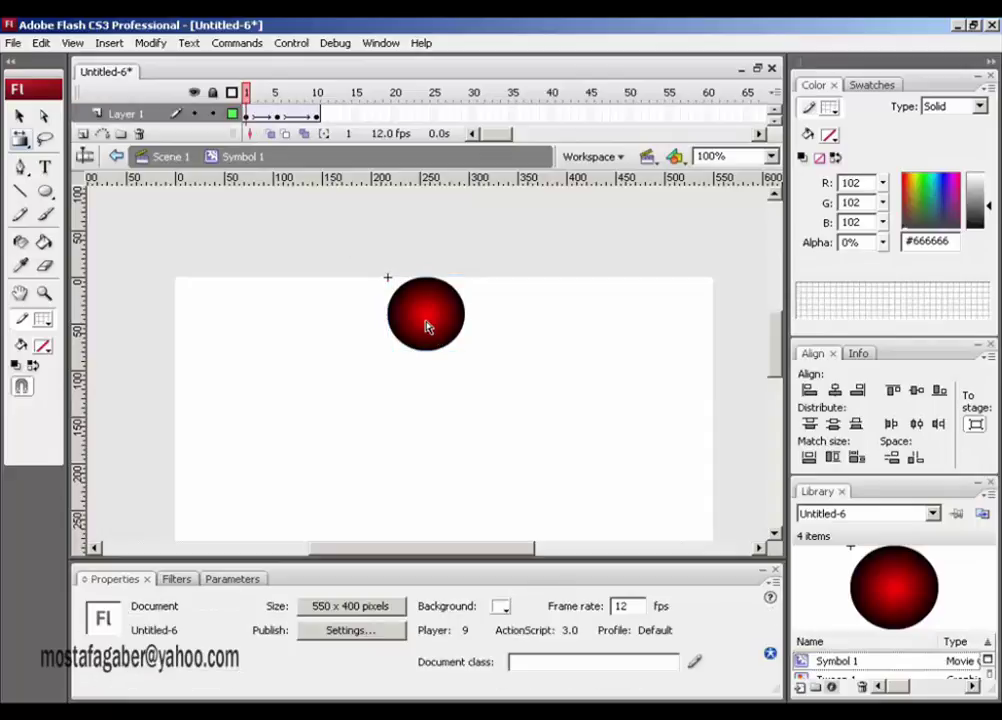
- Open the ball's nested Tween 1 graphic and shift its radial gradient centre toward the ball's upper-left with the Gradient Transform tool
{"action": "left_click", "coordinate": [18, 116]}
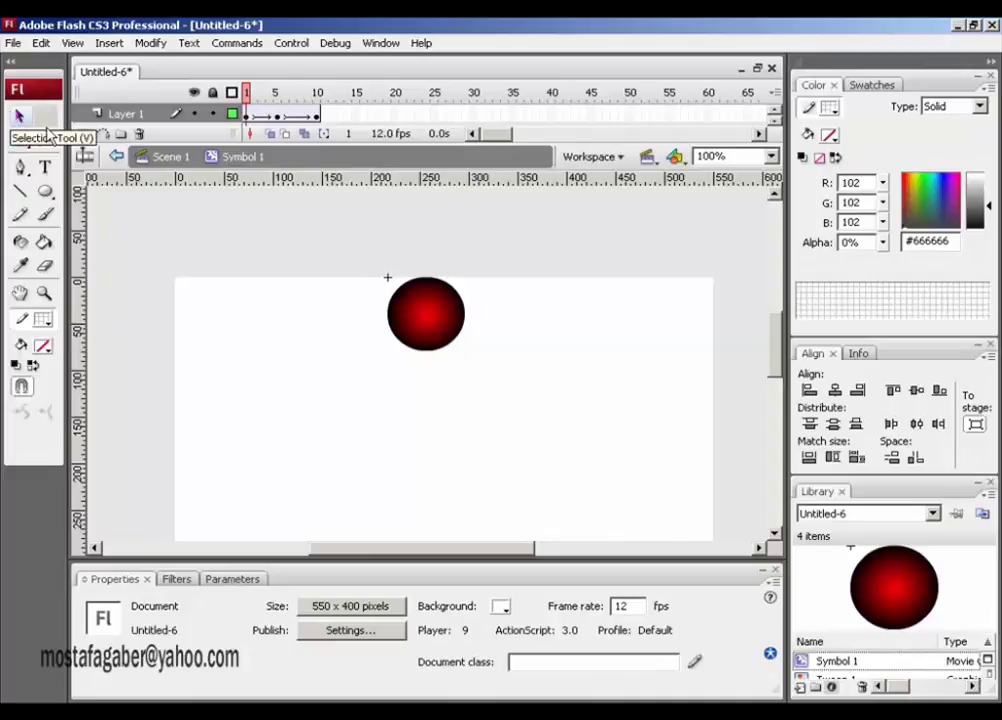
{"action": "left_click", "coordinate": [426, 317]}
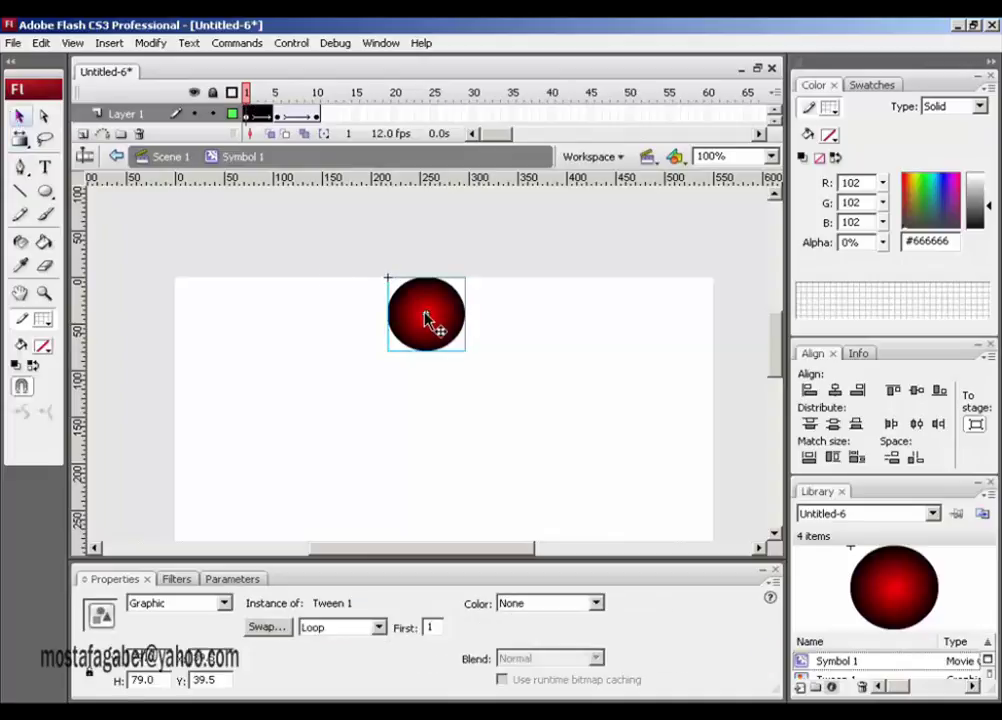
{"action": "double_click", "coordinate": [428, 305]}
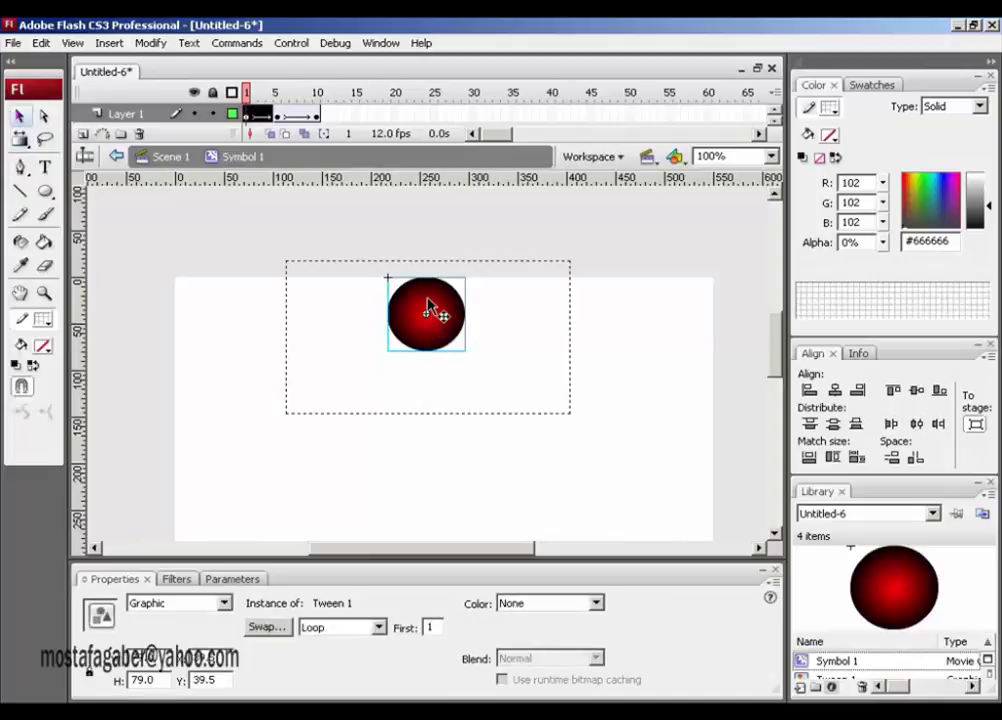
{"action": "double_click", "coordinate": [428, 305]}
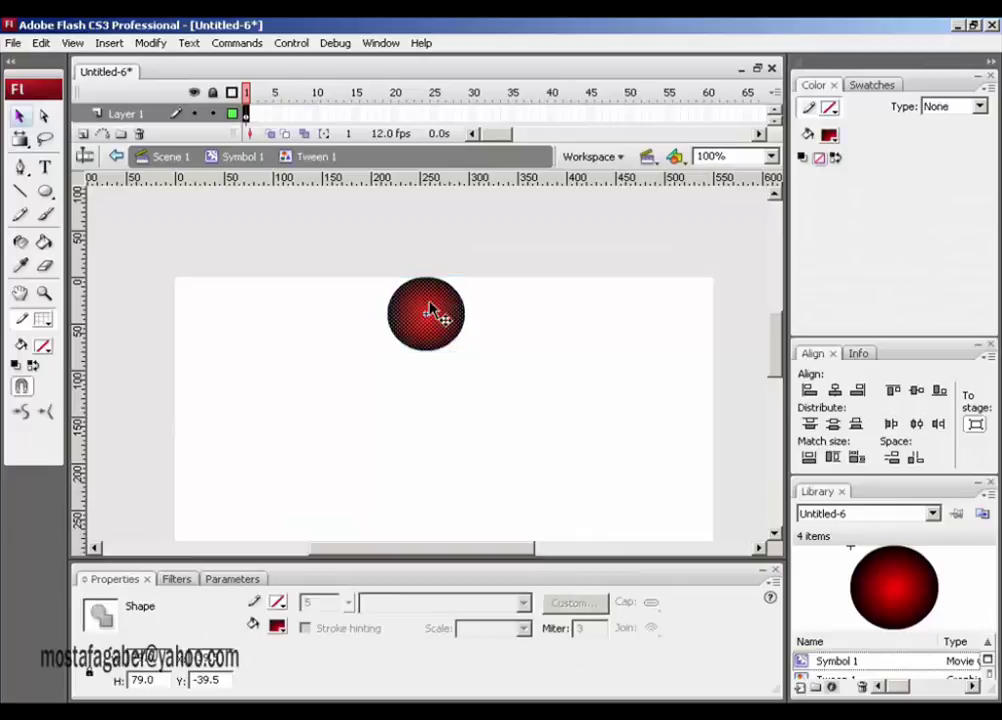
{"action": "left_click", "coordinate": [20, 140]}
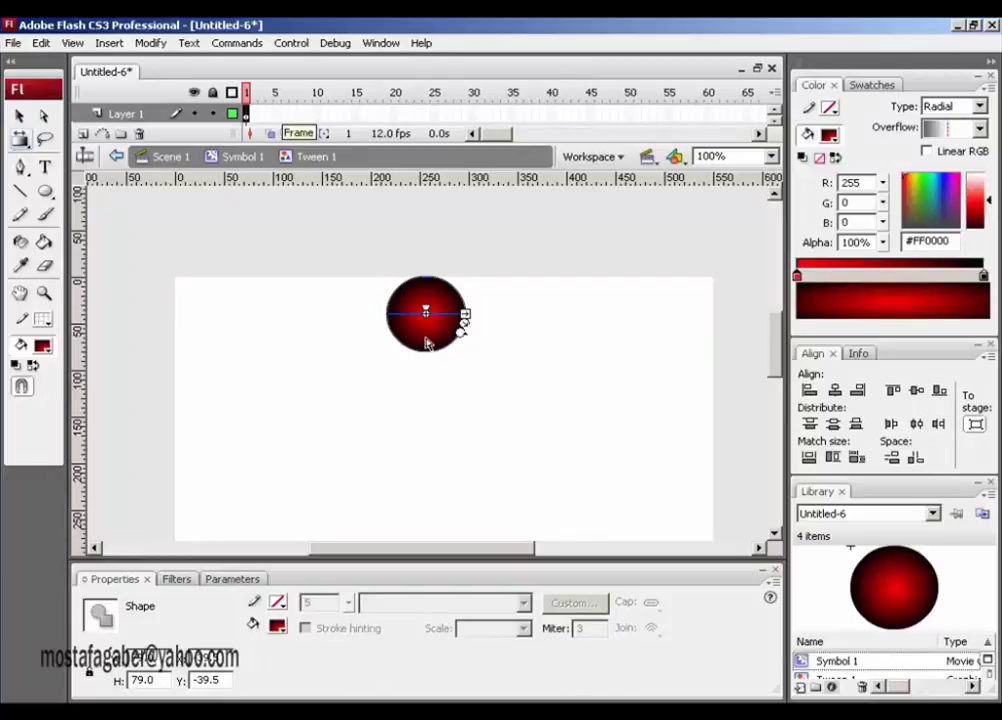
{"action": "left_click_drag", "start_coordinate": [426, 313], "coordinate": [407, 299]}
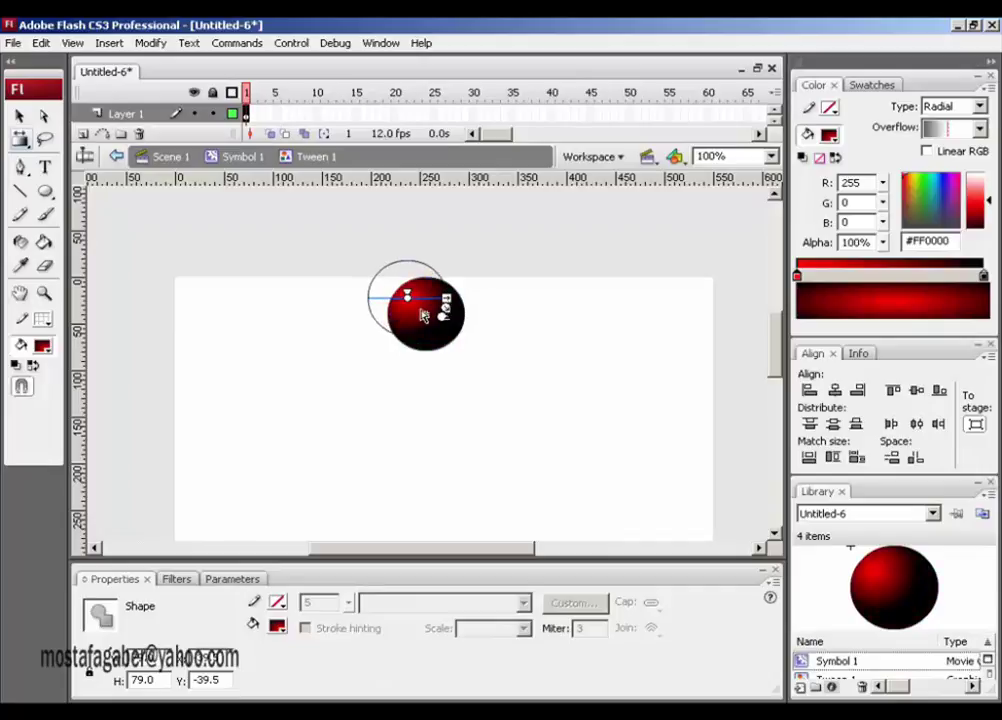
- Move the radial gradient's centre to mid-height on the ball's left side and insert a keyframe at frame 5
{"action": "left_click_drag", "start_coordinate": [424, 315], "coordinate": [409, 316]}
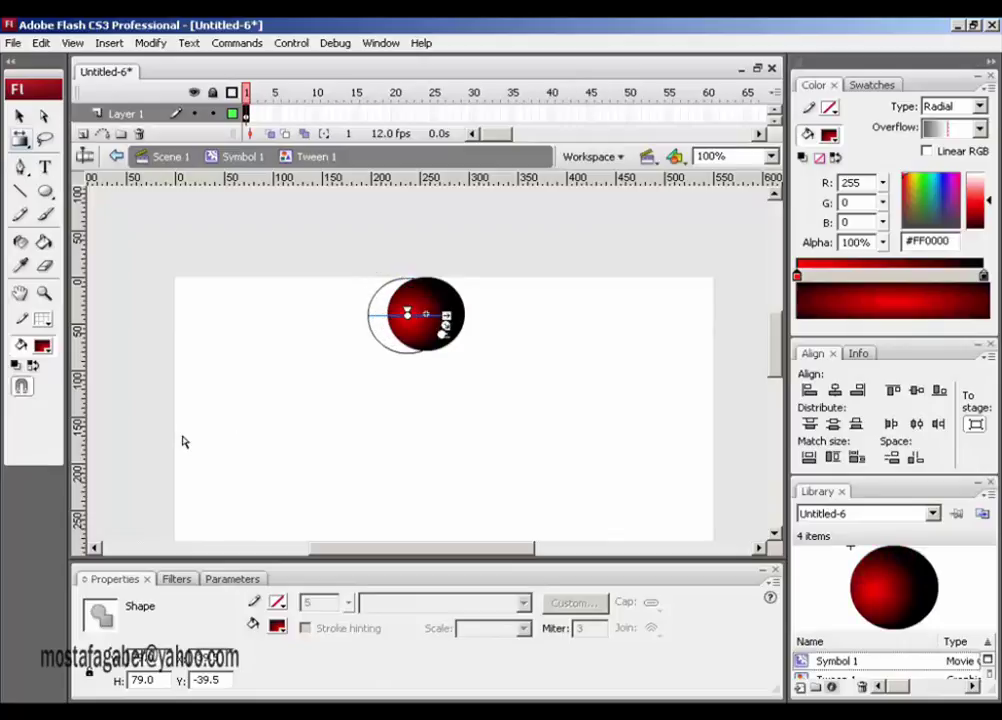
{"action": "left_click", "coordinate": [278, 114]}
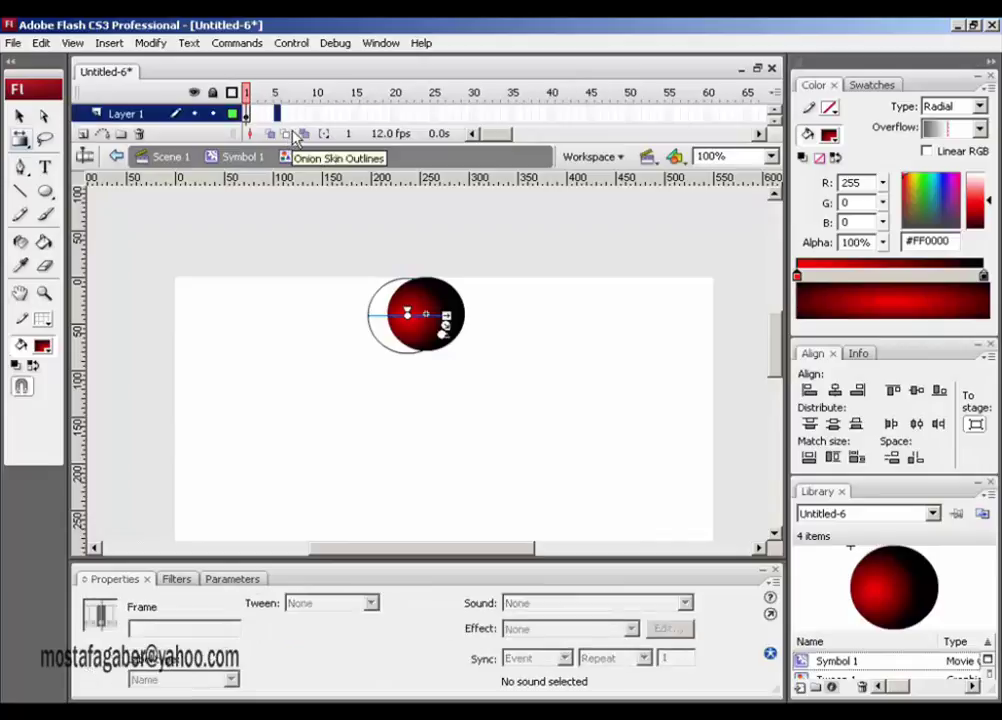
{"action": "key", "text": "F6"}
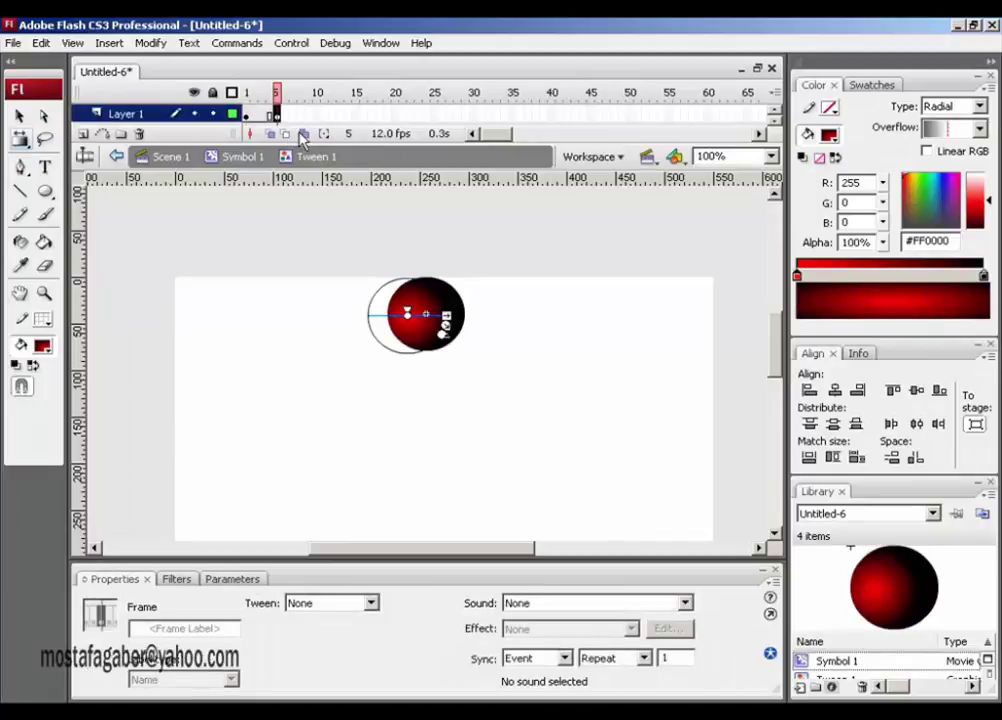
- Shift the radial gradient's centre to the ball's lower-left in the first frame of the Tween 1 graphic
{"action": "mouse_move", "coordinate": [400, 321]}
{"action": "left_mouse_down"}
{"action": "mouse_move", "coordinate": [404, 311]}
{"action": "mouse_move", "coordinate": [405, 329]}
{"action": "left_mouse_up"}
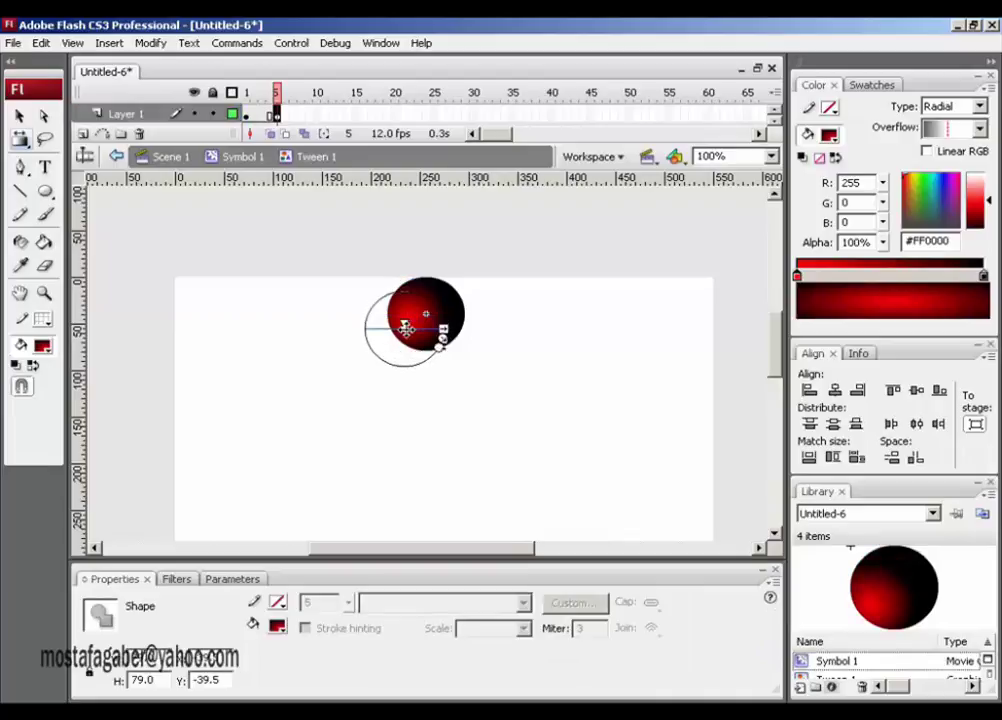
{"action": "left_click", "coordinate": [247, 113]}
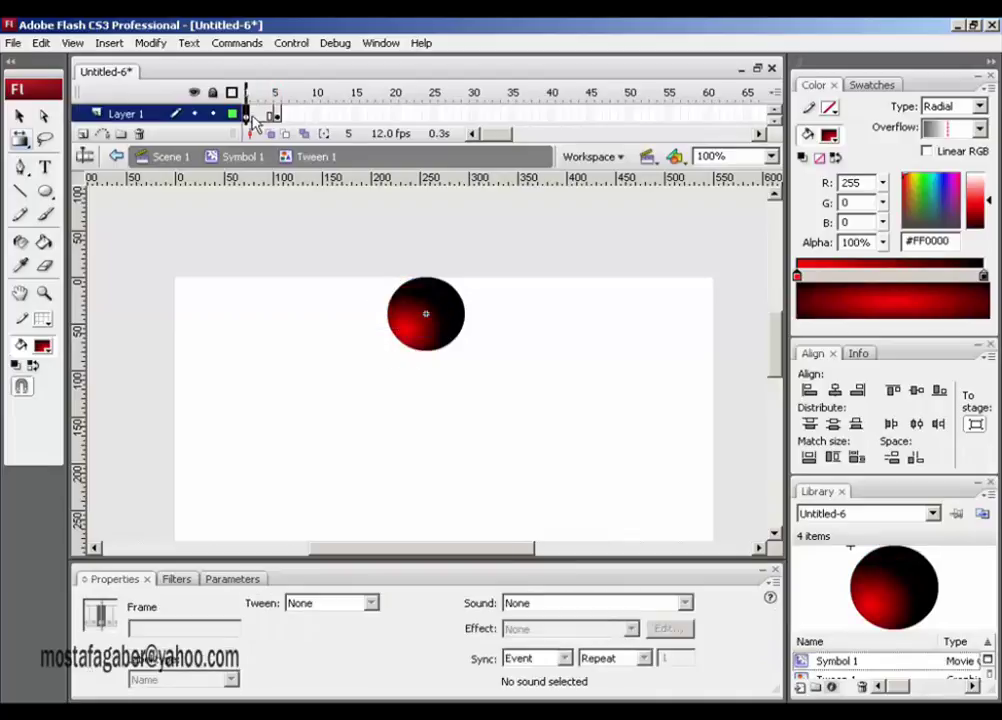
{"action": "left_click", "coordinate": [430, 332]}
{"action": "key", "text": "Escape"}
{"action": "left_click", "coordinate": [430, 332]}
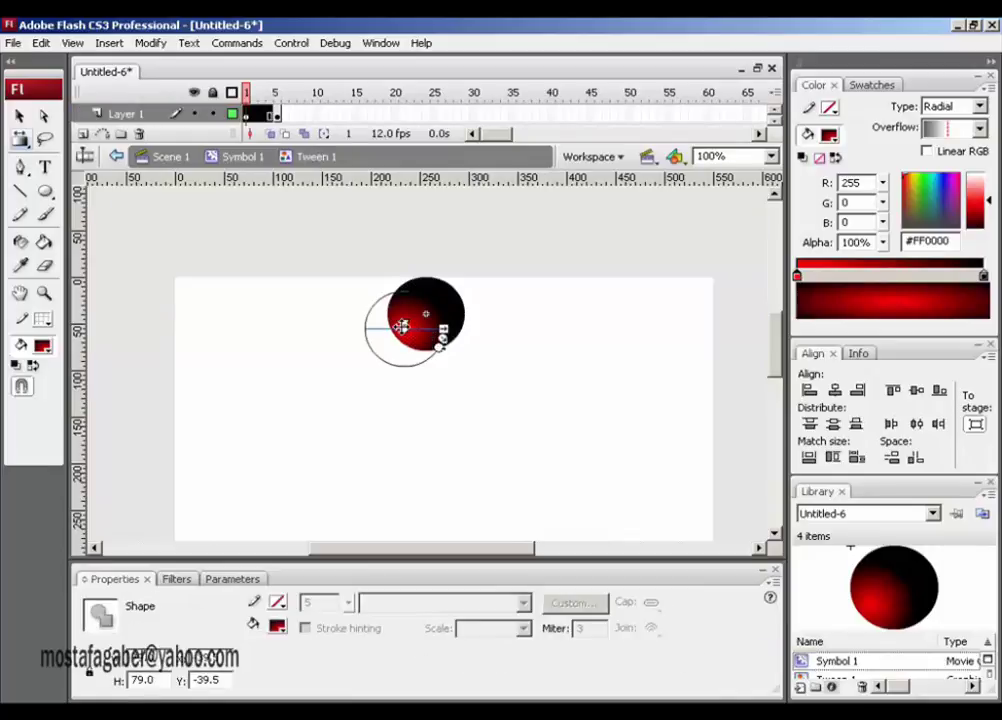
{"action": "left_click_drag", "start_coordinate": [403, 325], "coordinate": [404, 328]}
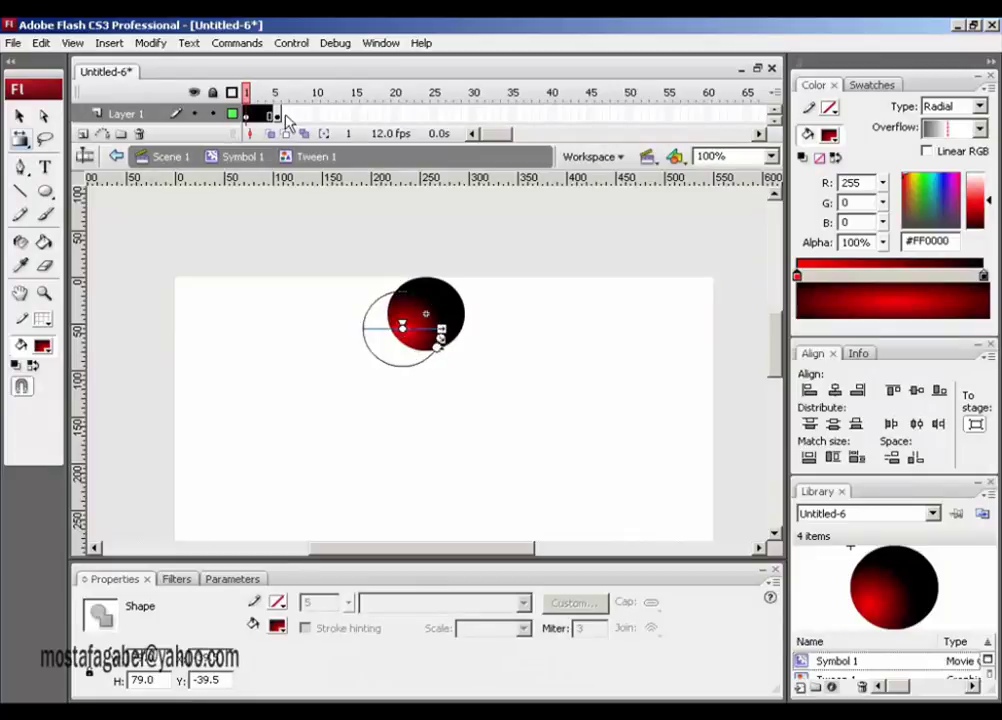
- Check the ball's gradient on frame 5 and create a shape tween between frames 1 and 5
{"action": "left_click", "coordinate": [276, 114]}
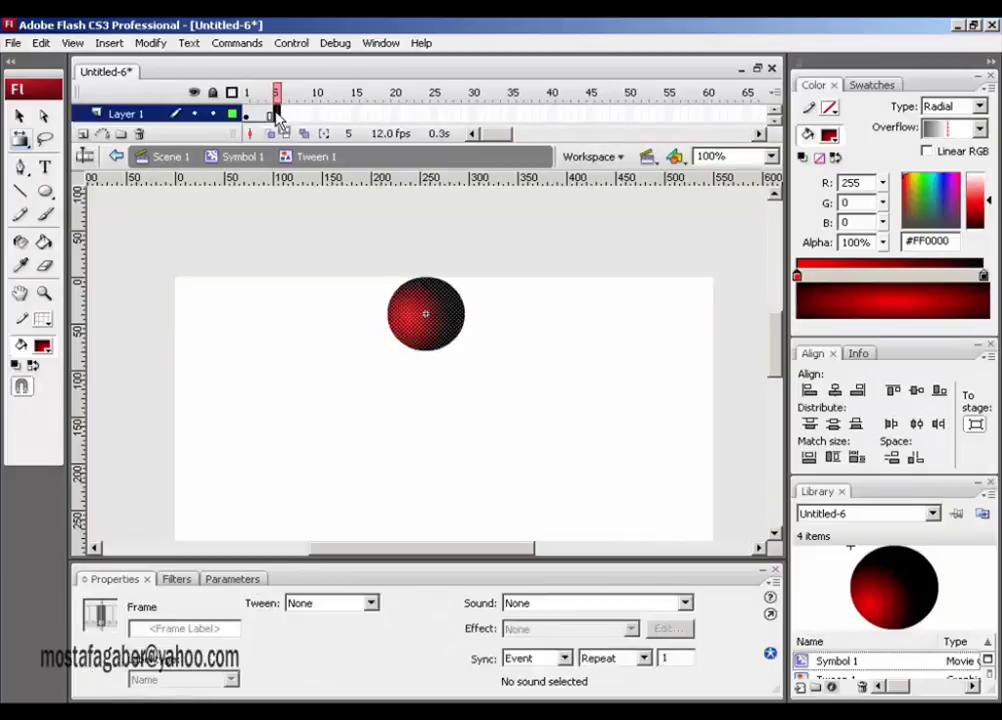
{"action": "left_click", "coordinate": [22, 140]}
{"action": "left_click", "coordinate": [432, 320]}
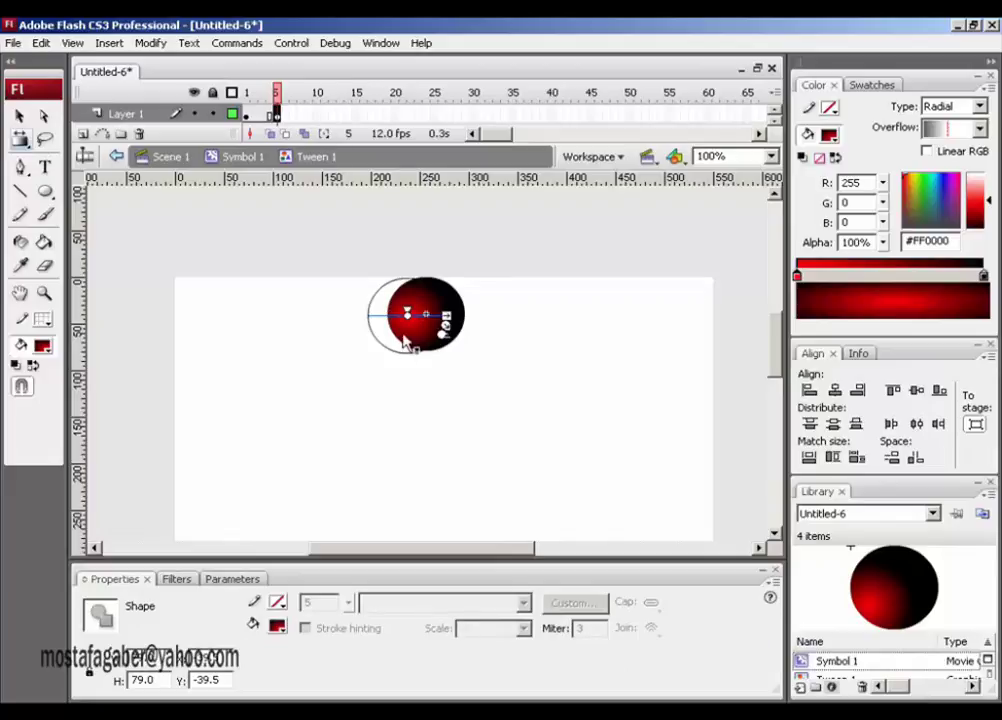
{"action": "left_click", "coordinate": [265, 114]}
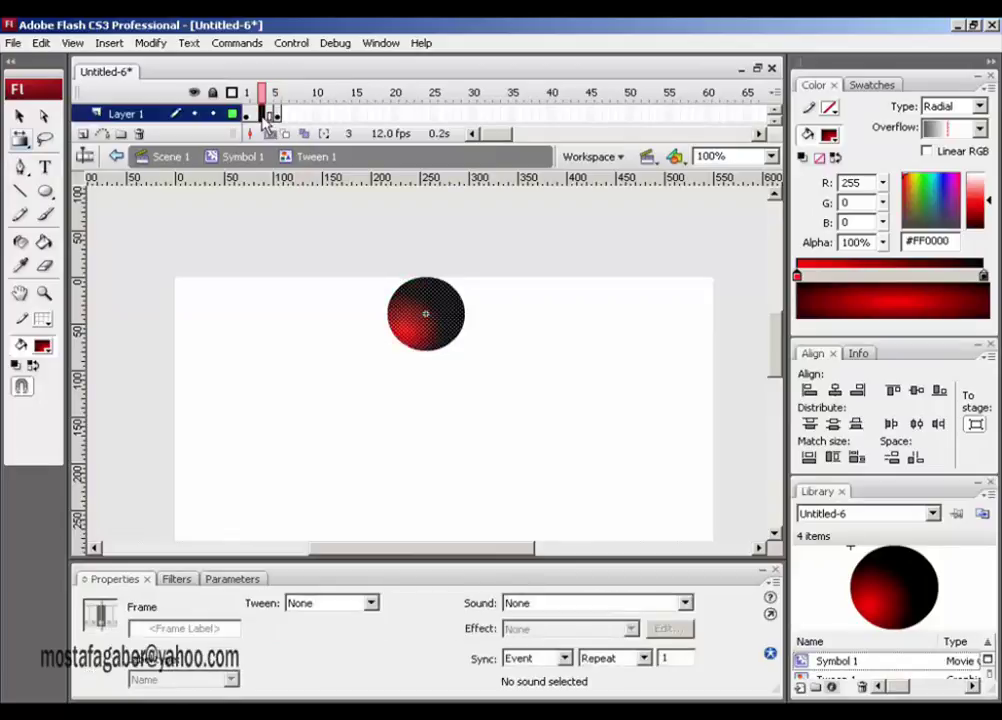
{"action": "right_click", "coordinate": [265, 116]}
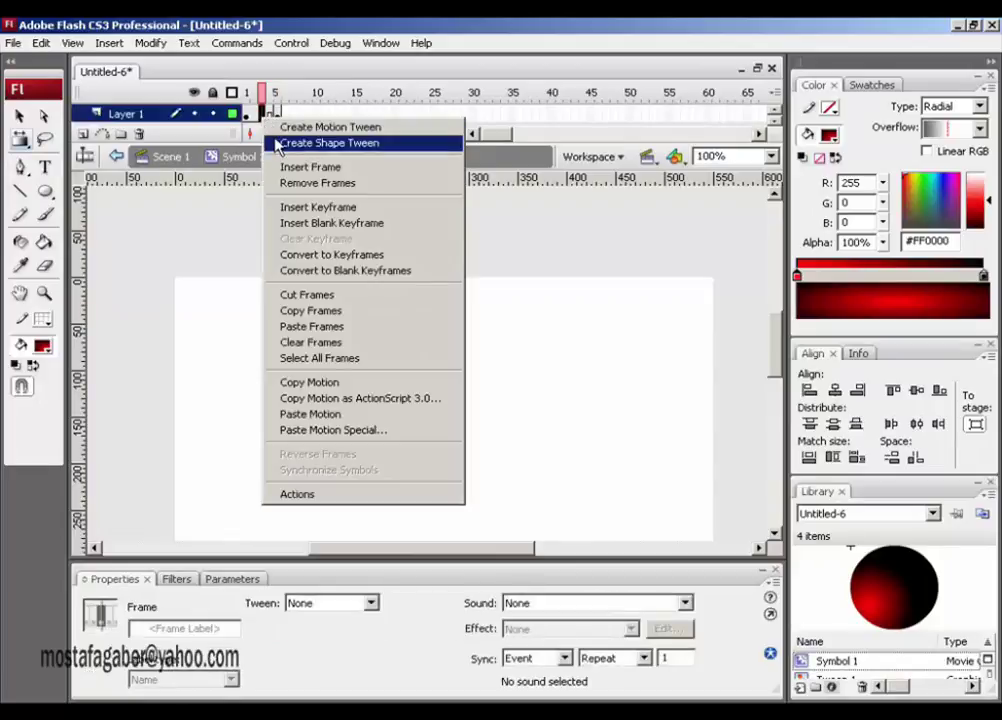
{"action": "left_click", "coordinate": [277, 144]}
- Return through Symbol 1 to Scene 1, preview the movie and close the preview
{"action": "left_click", "coordinate": [232, 160]}
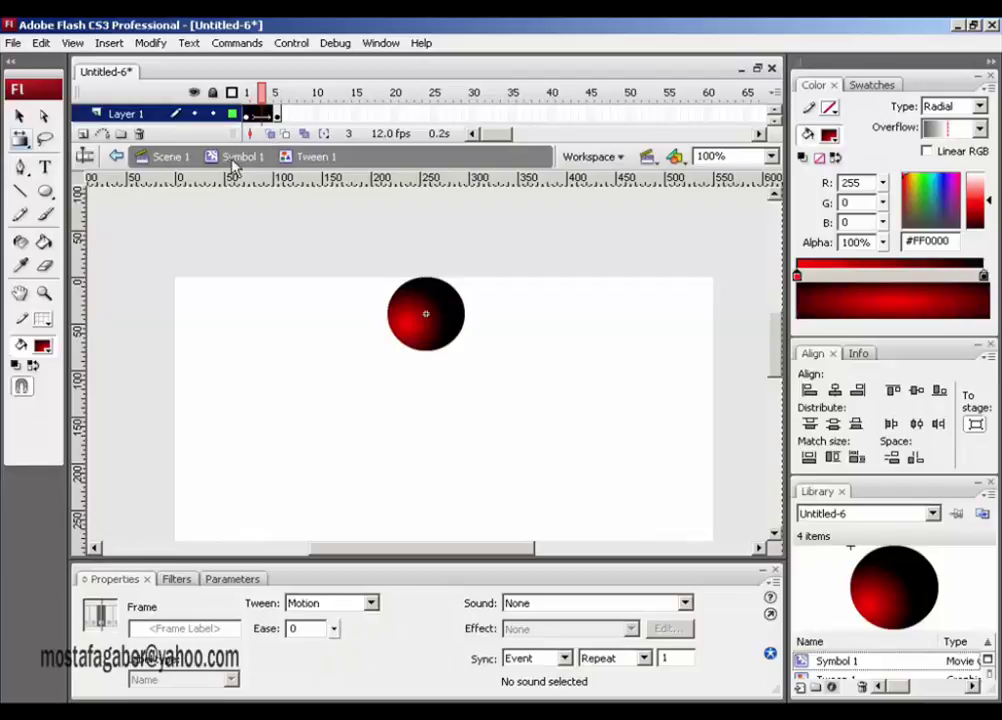
{"action": "left_click", "coordinate": [255, 115]}
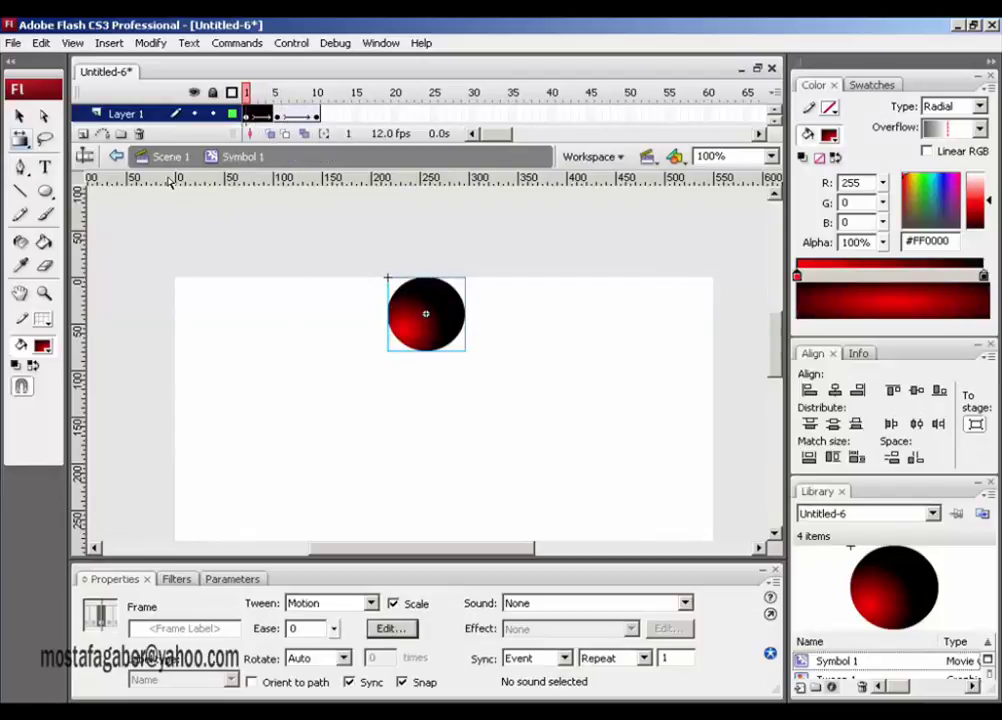
{"action": "left_click", "coordinate": [168, 157]}
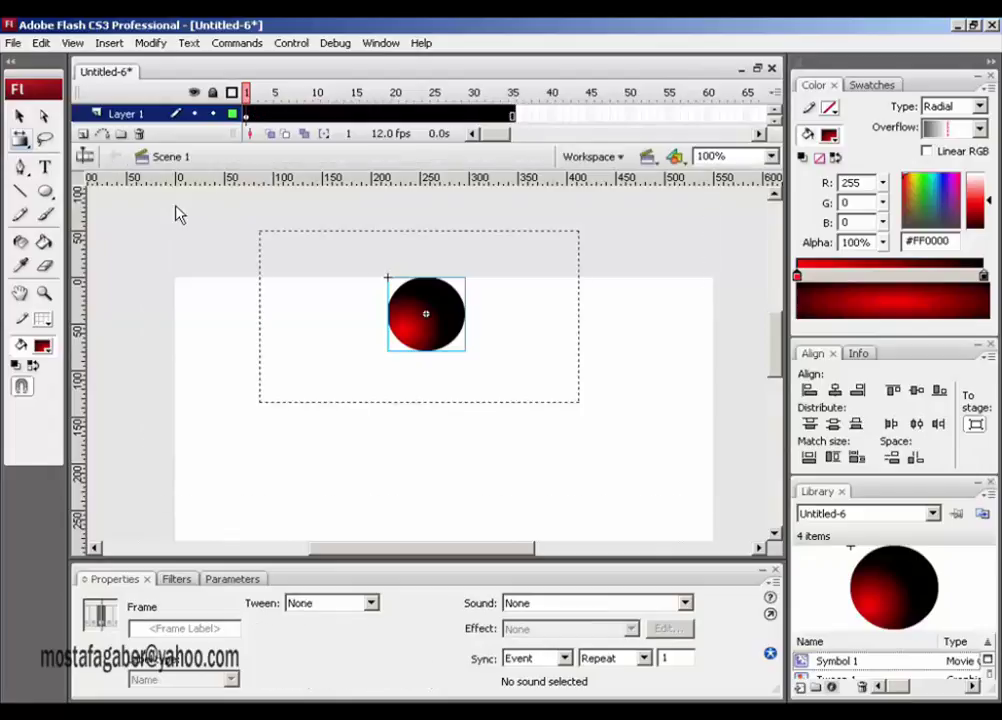
{"action": "key", "text": "ctrl+Return"}
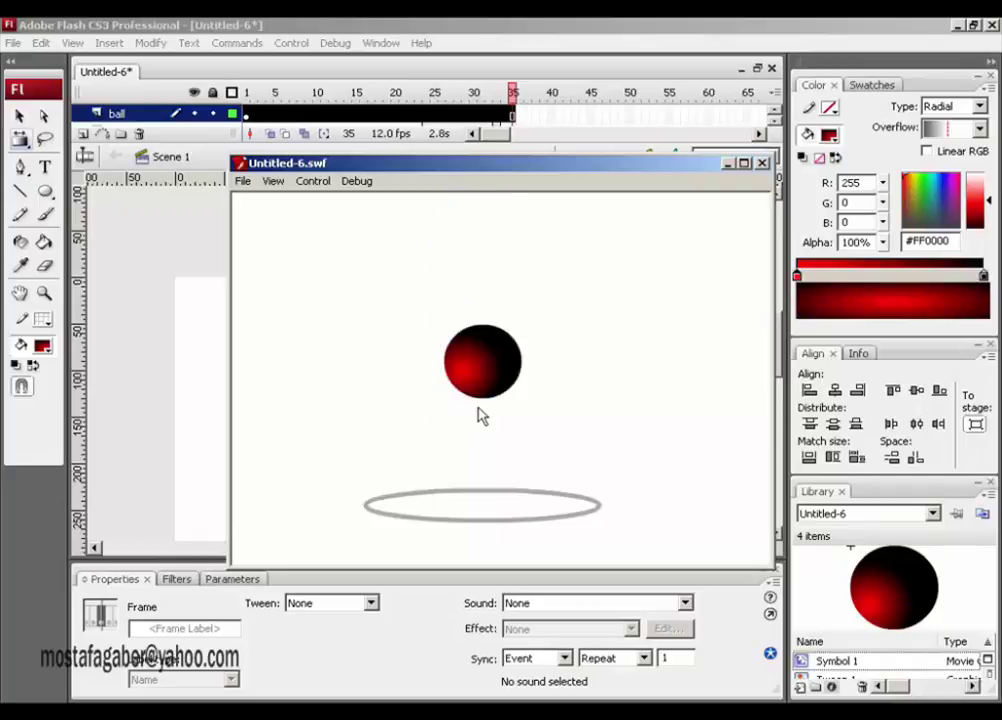
{"action": "left_click", "coordinate": [761, 162]}
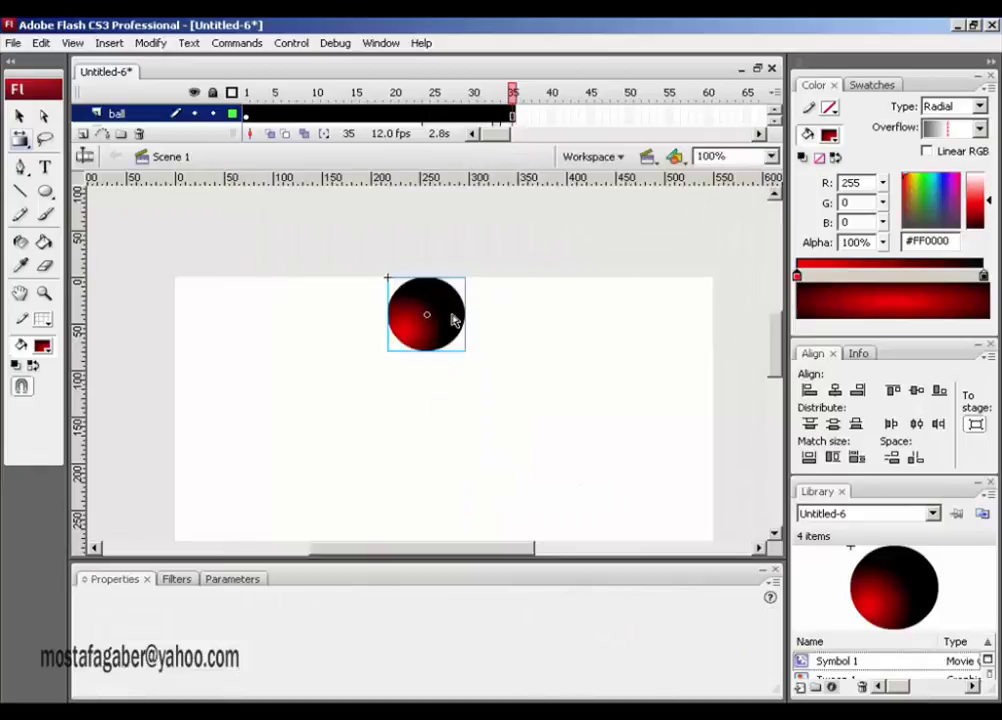
- Open the ball movie clip and its nested Tween 1 graphic for editing with the Selection tool
{"action": "key", "text": "ctrl+shift+a"}
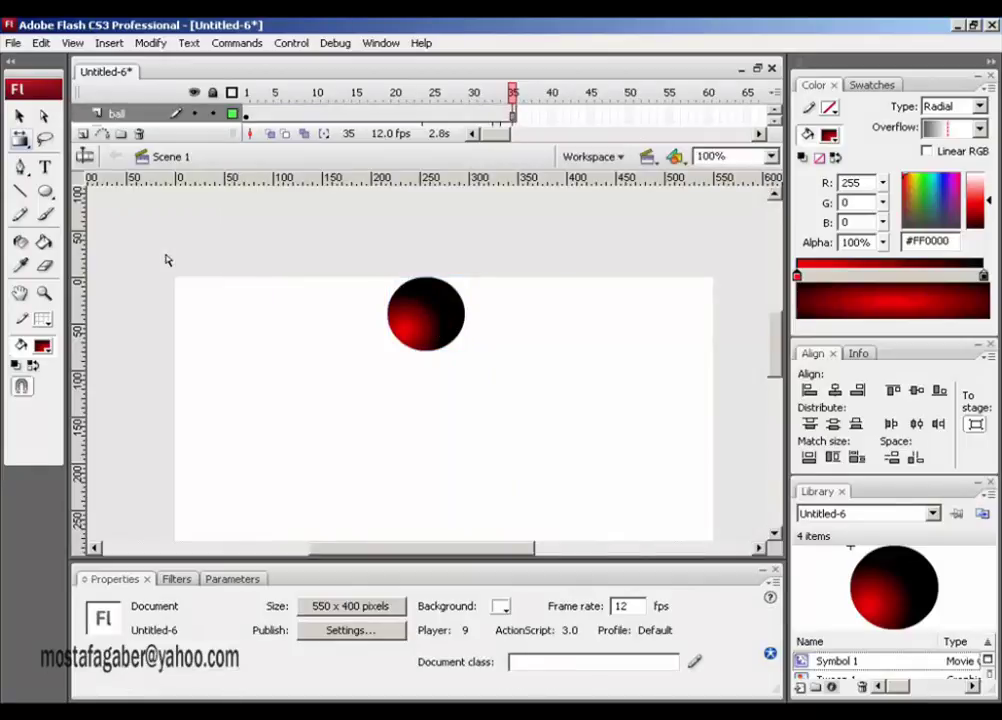
{"action": "left_click", "coordinate": [21, 113]}
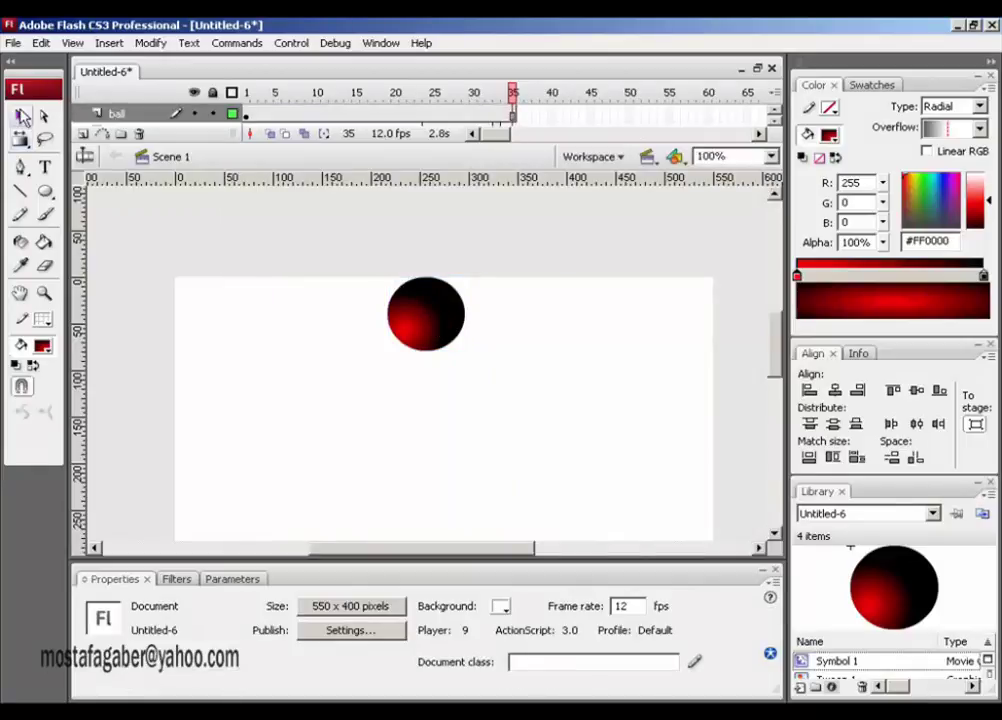
{"action": "left_click", "coordinate": [432, 322]}
{"action": "double_click", "coordinate": [431, 322]}
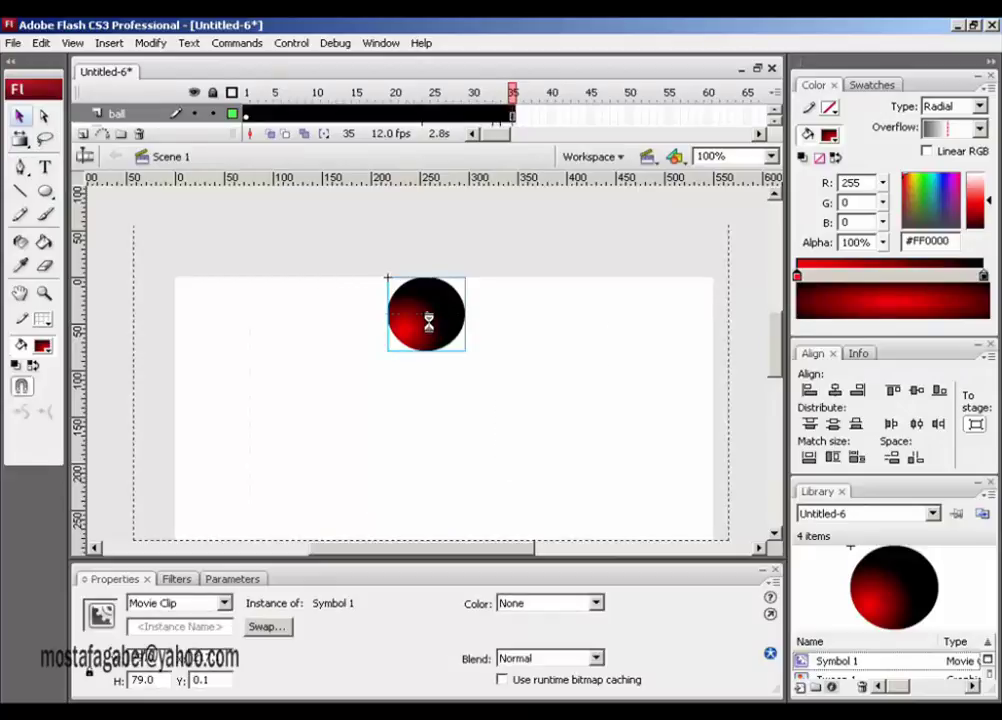
{"action": "double_click", "coordinate": [430, 328]}
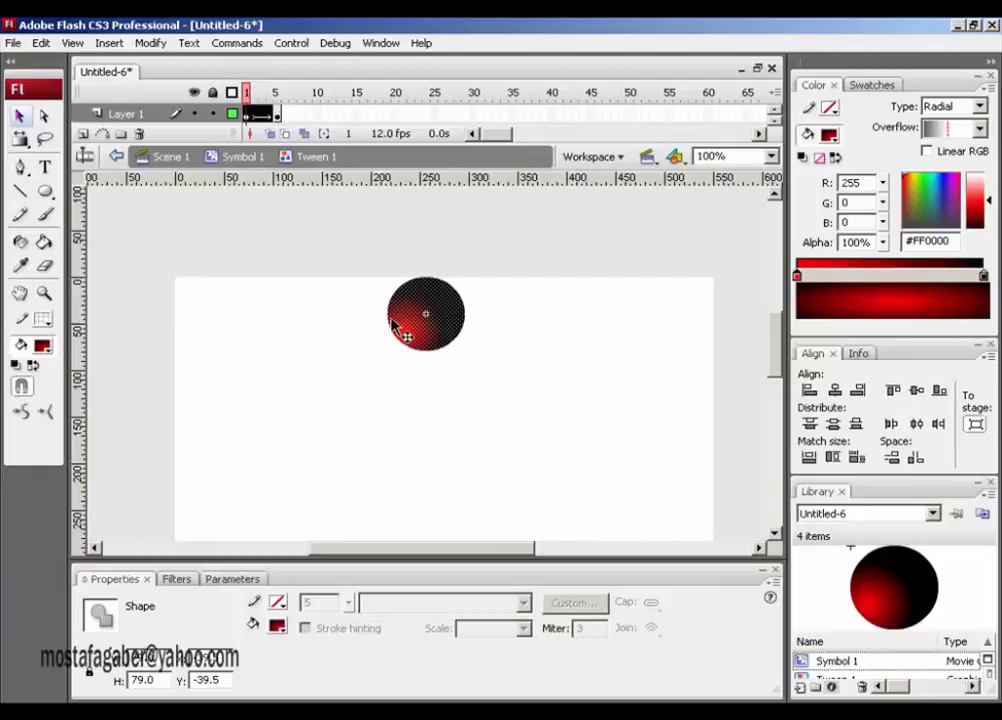
- Move the frame 5 keyframe to frame 3 and add a new keyframe at frame 5
{"action": "left_click", "coordinate": [277, 114]}
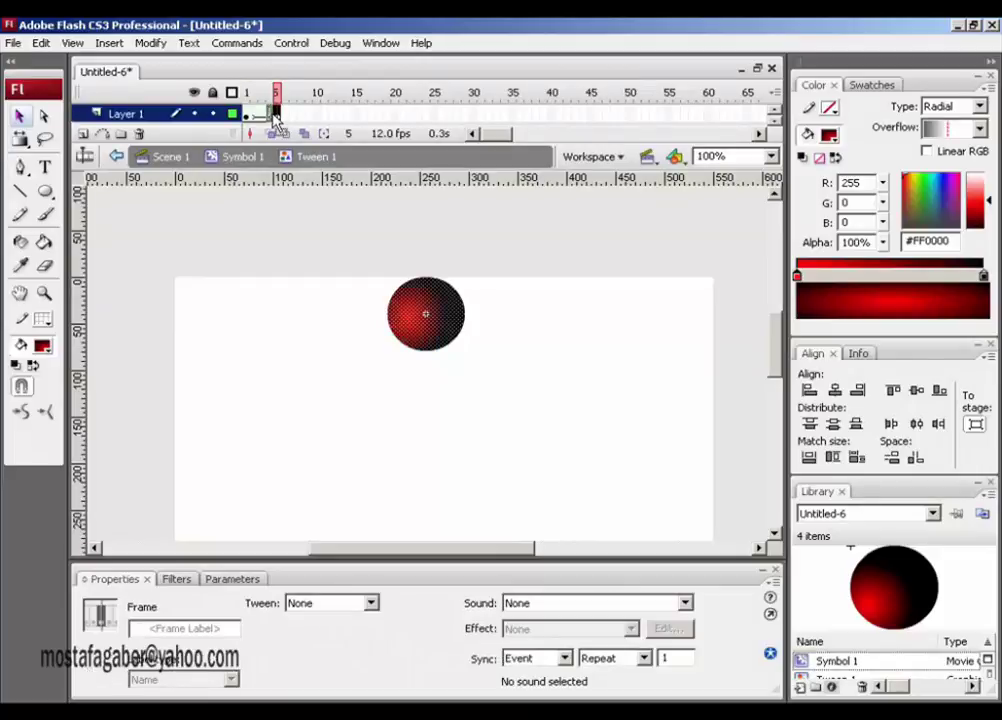
{"action": "key", "text": "shift+F5"}
{"action": "key", "text": "shift+F5"}
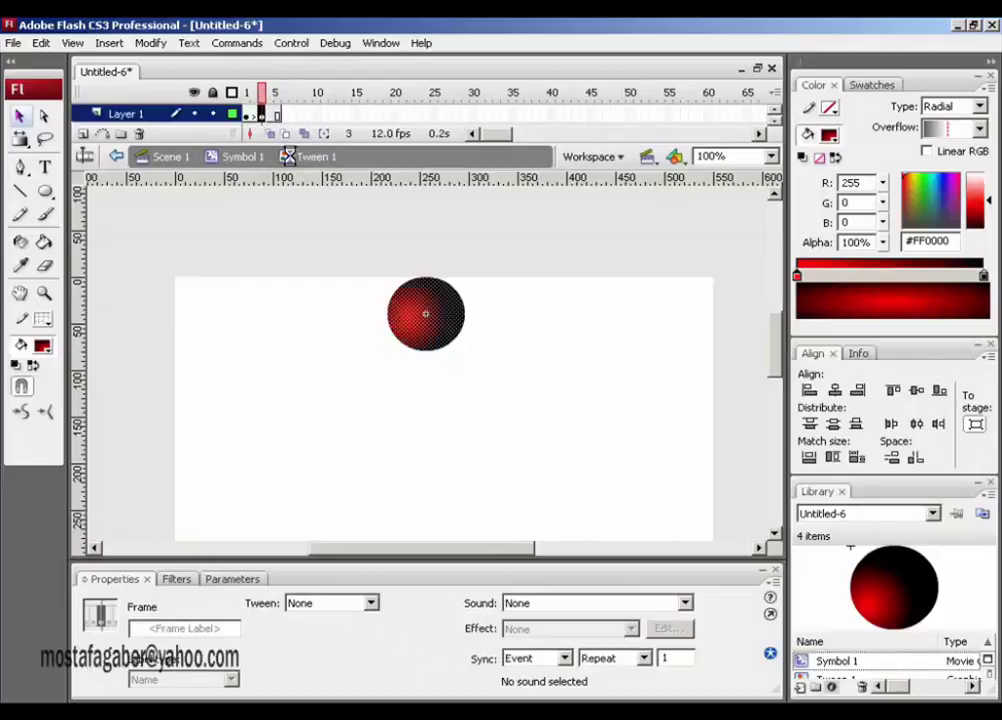
{"action": "left_click", "coordinate": [279, 115]}
{"action": "key", "text": "F5"}
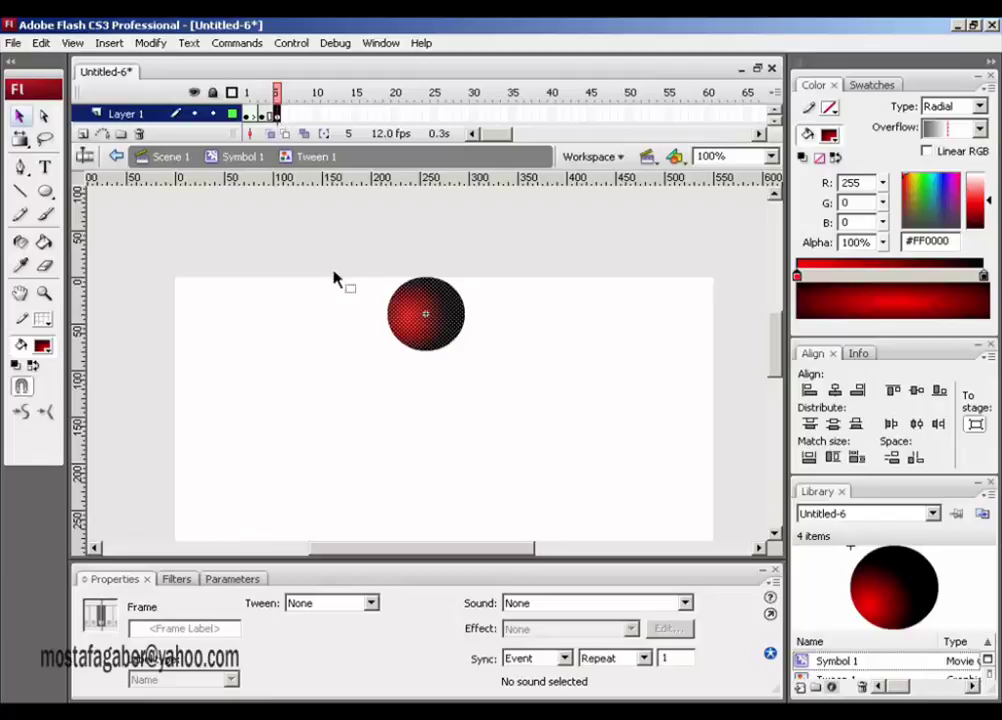
- Shift the frame 5 gradient's centre toward the ball's upper-left with the Gradient Transform tool
{"action": "left_click", "coordinate": [20, 139]}
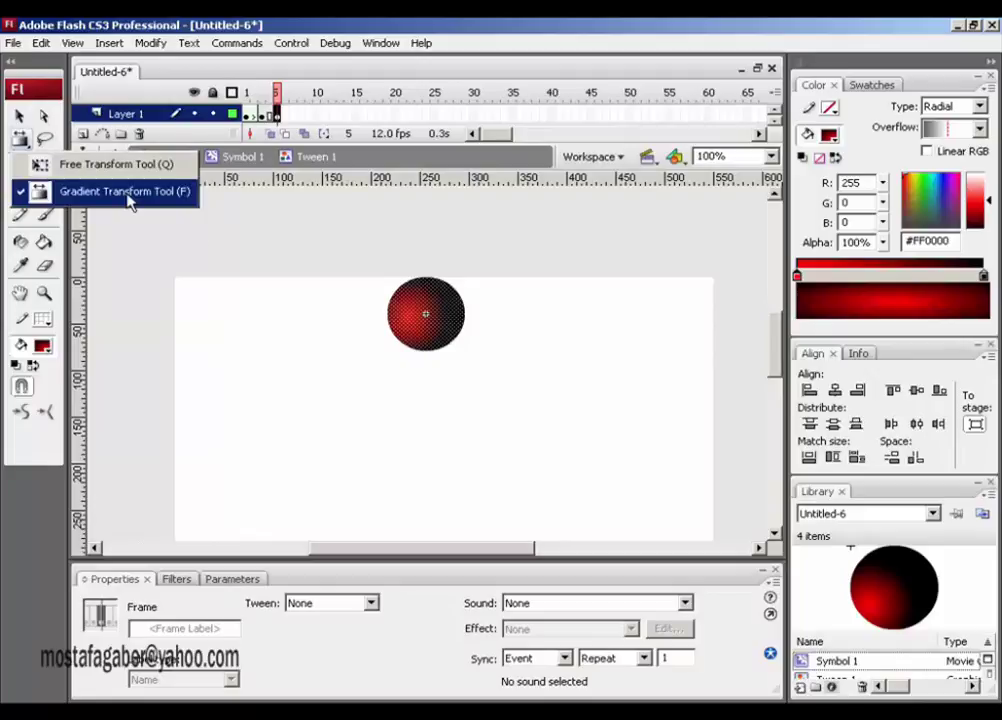
{"action": "left_click", "coordinate": [95, 164]}
{"action": "left_click", "coordinate": [424, 336]}
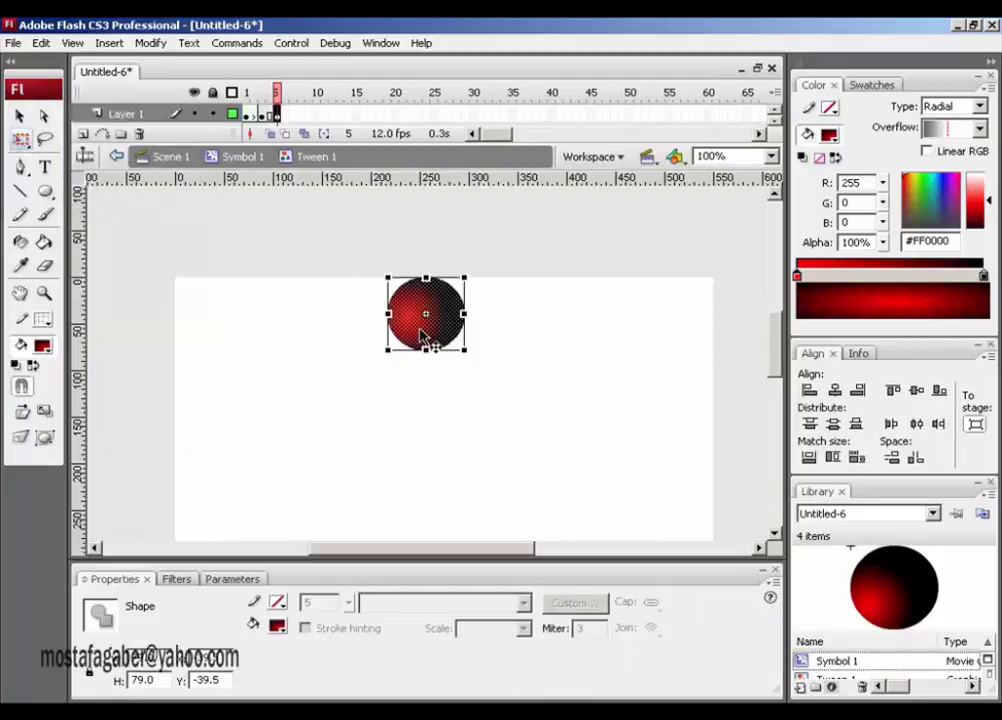
{"action": "left_click", "coordinate": [22, 143]}
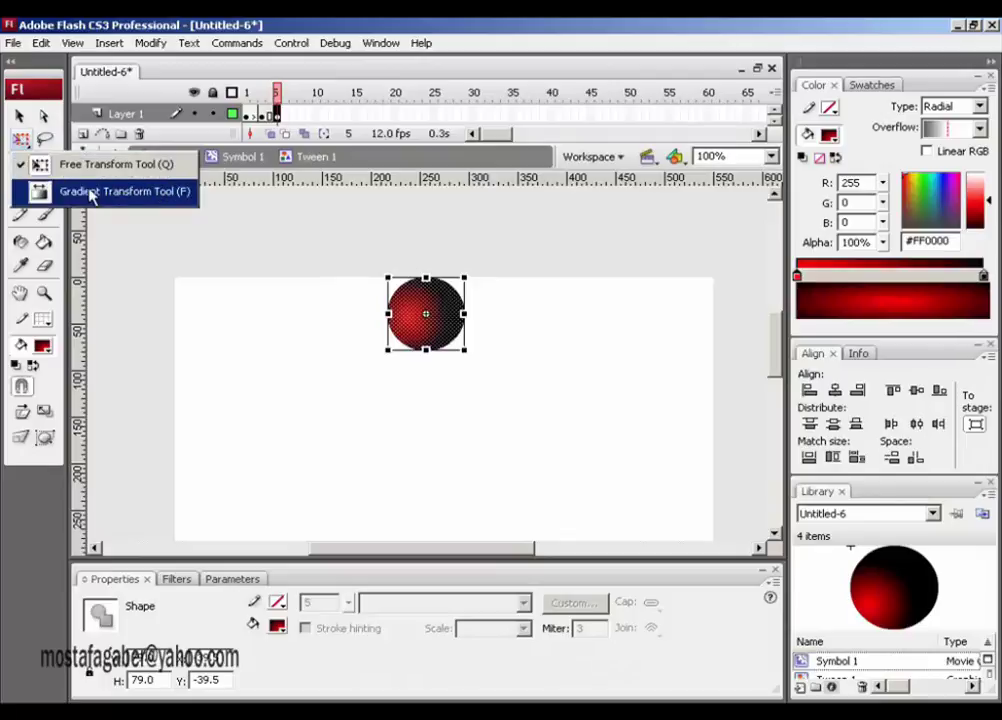
{"action": "left_click", "coordinate": [96, 193]}
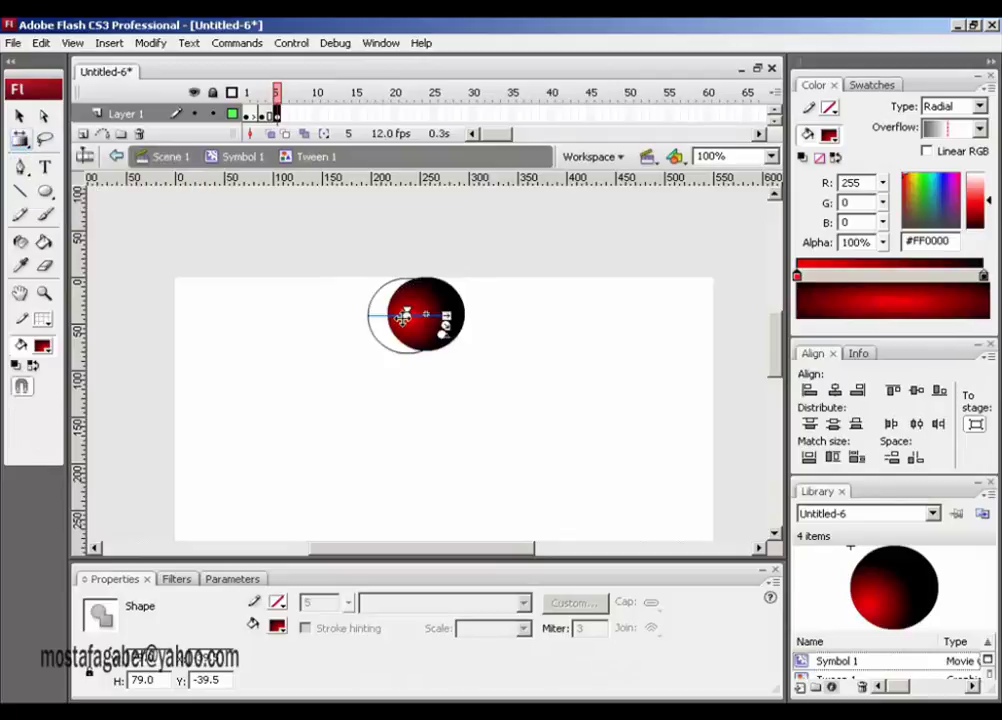
{"action": "left_click_drag", "start_coordinate": [404, 315], "coordinate": [404, 291]}
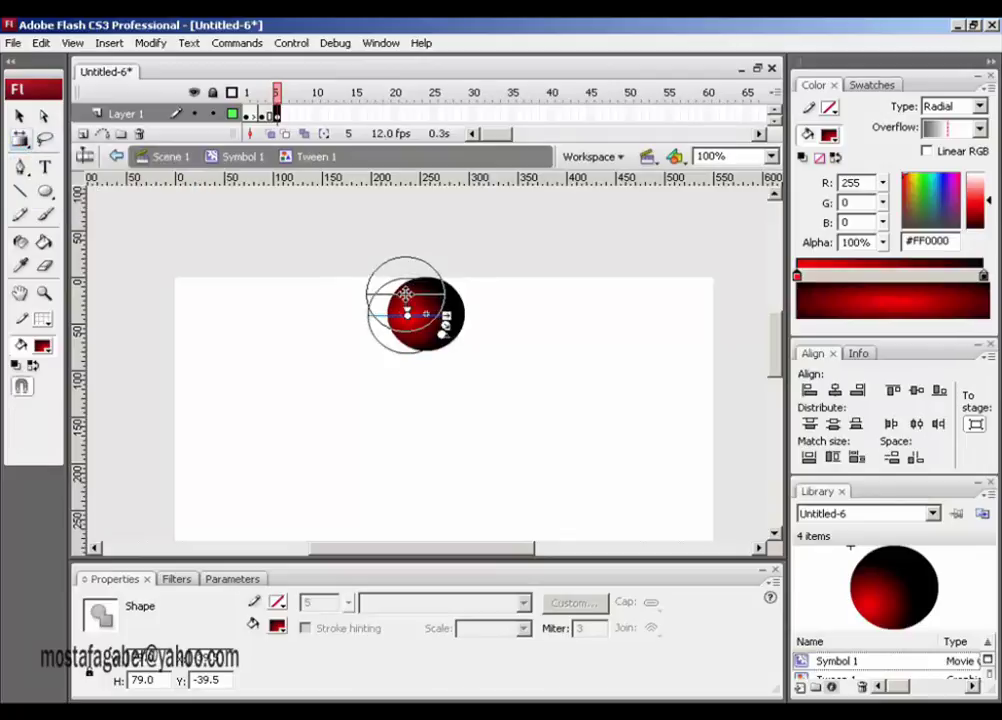
- Create a shape tween from frame 3 to frame 5 and apply a shape tween to frame 5 as well
{"action": "left_click", "coordinate": [274, 113]}
{"action": "right_click", "coordinate": [270, 115]}
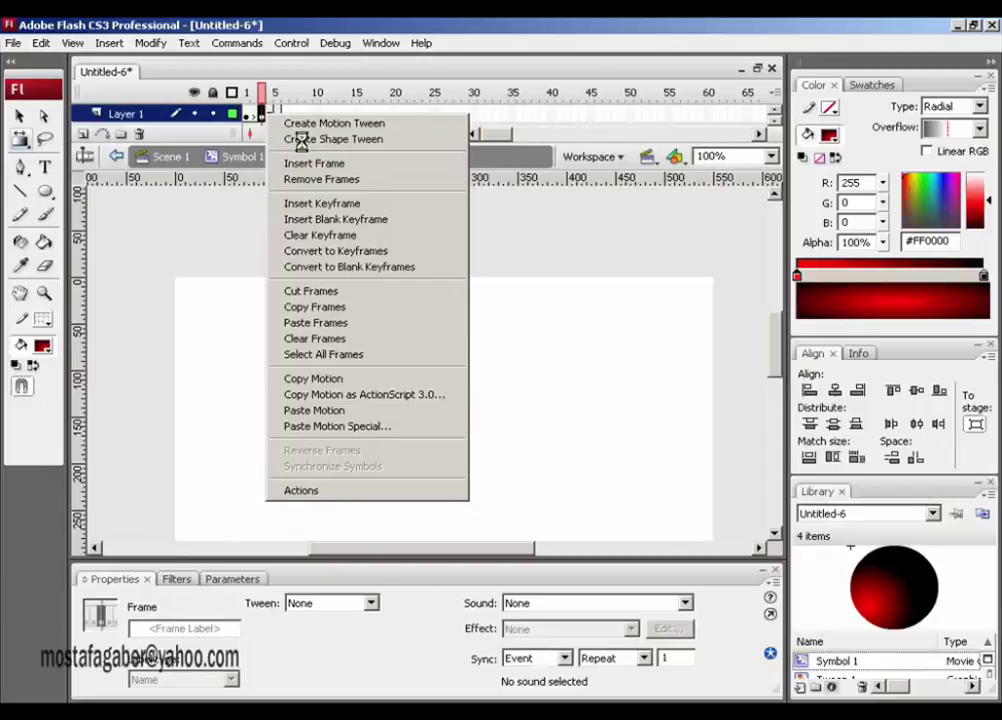
{"action": "left_click", "coordinate": [304, 139]}
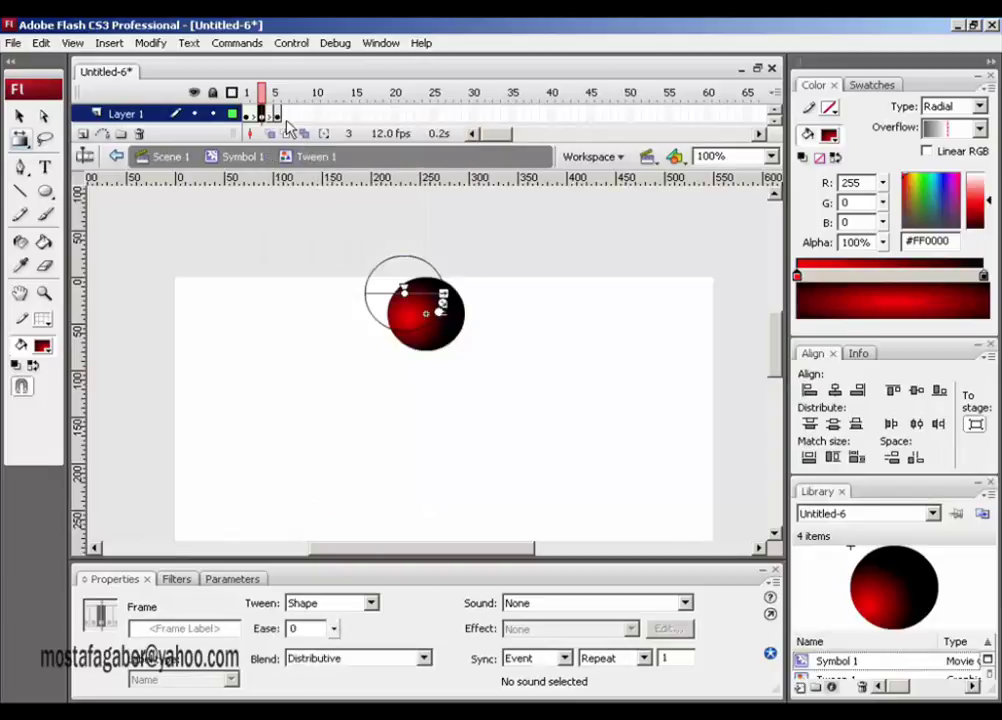
{"action": "left_click", "coordinate": [277, 114]}
{"action": "right_click", "coordinate": [277, 115]}
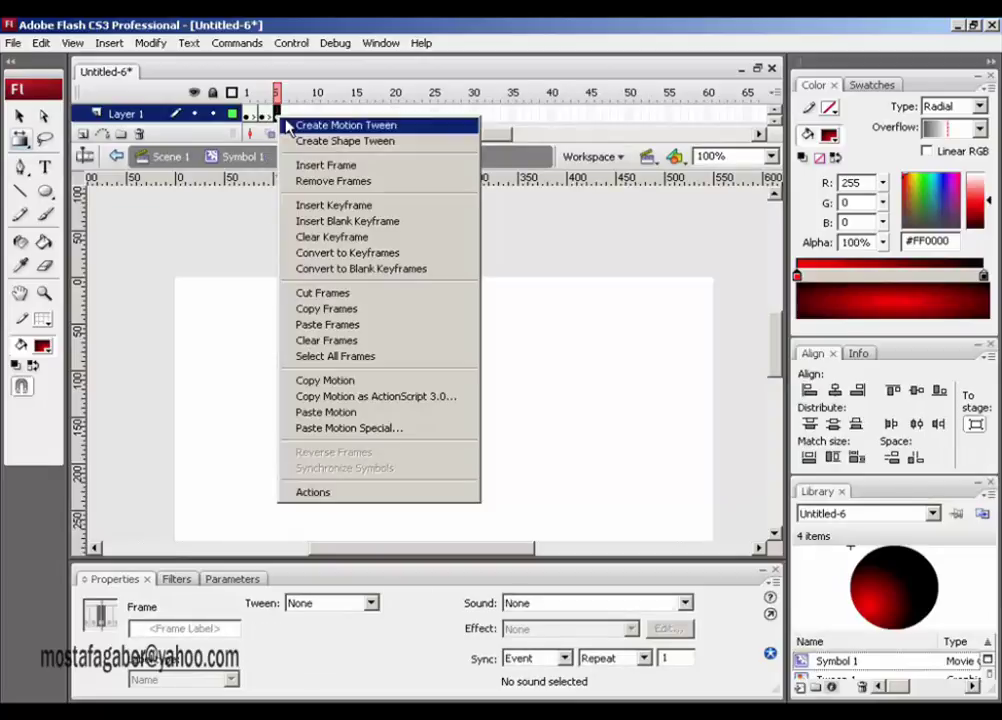
{"action": "left_click", "coordinate": [304, 143]}
{"action": "left_click", "coordinate": [293, 246]}
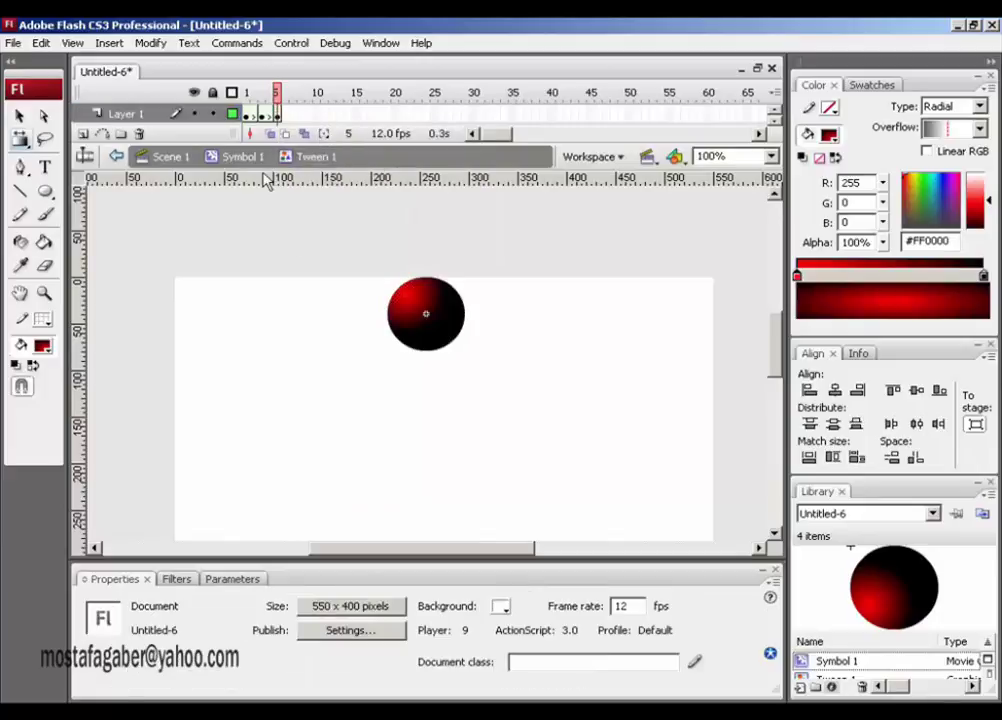
- Go back to Scene 1, test the movie with the three-stage gradient shift and close the preview
{"action": "left_click", "coordinate": [160, 157]}
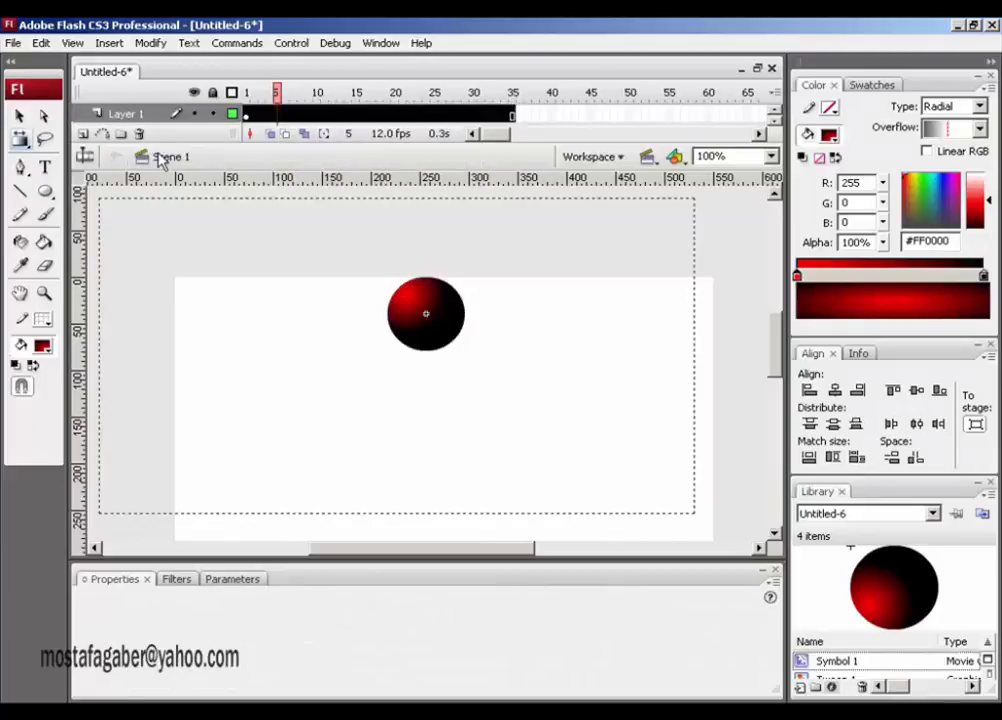
{"action": "key", "text": "ctrl+Return"}
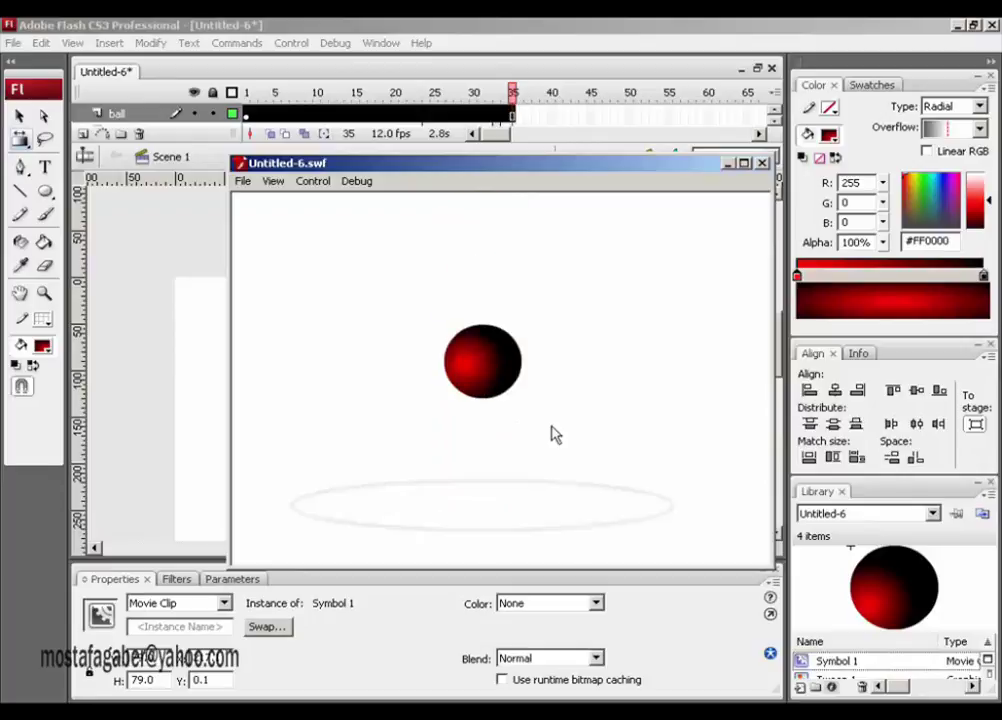
{"action": "left_click", "coordinate": [763, 164]}
{"action": "left_click", "coordinate": [763, 164]}
{"action": "left_click", "coordinate": [475, 328]}
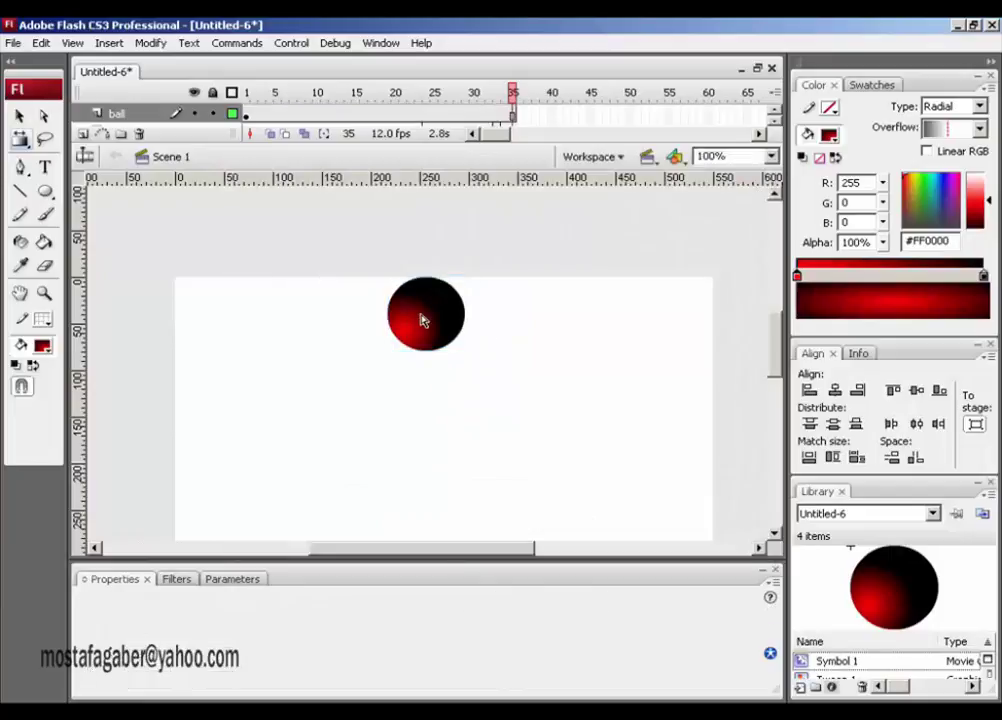
- Open the ball's Symbol 1 and enter its nested Tween 1 graphic for editing
{"action": "left_click", "coordinate": [19, 116]}
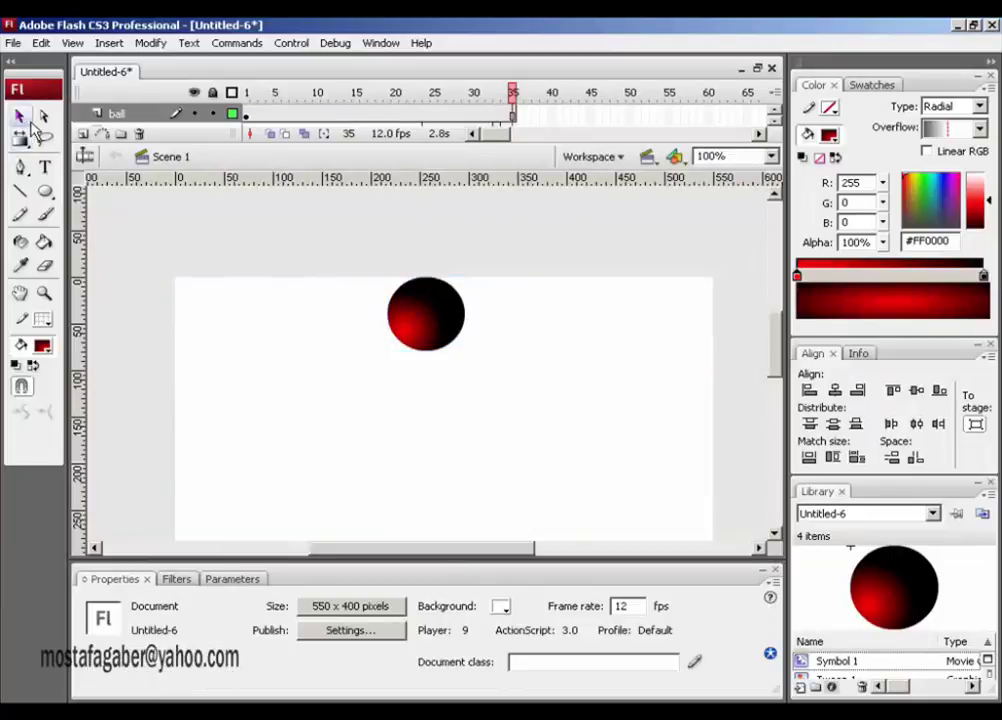
{"action": "left_click", "coordinate": [418, 320]}
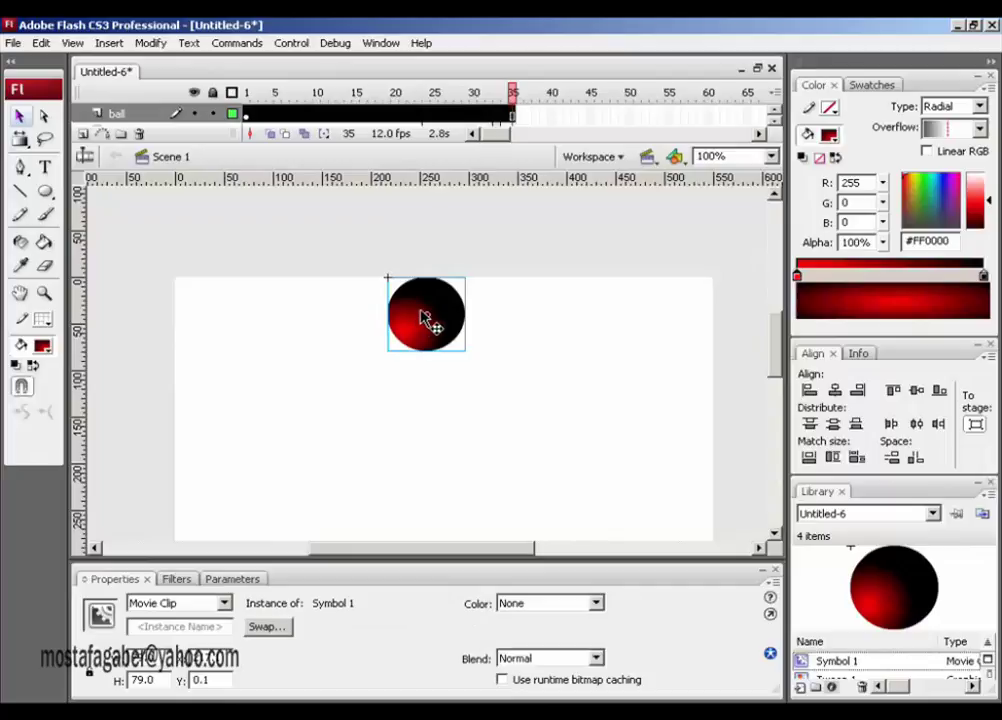
{"action": "double_click", "coordinate": [425, 318]}
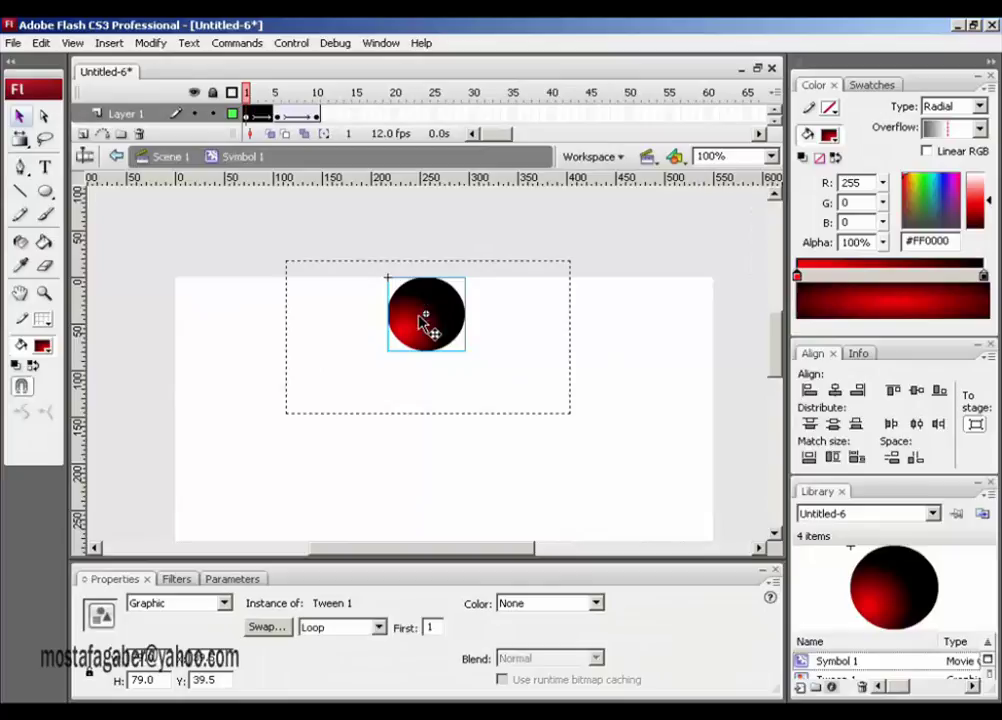
{"action": "double_click", "coordinate": [423, 322]}
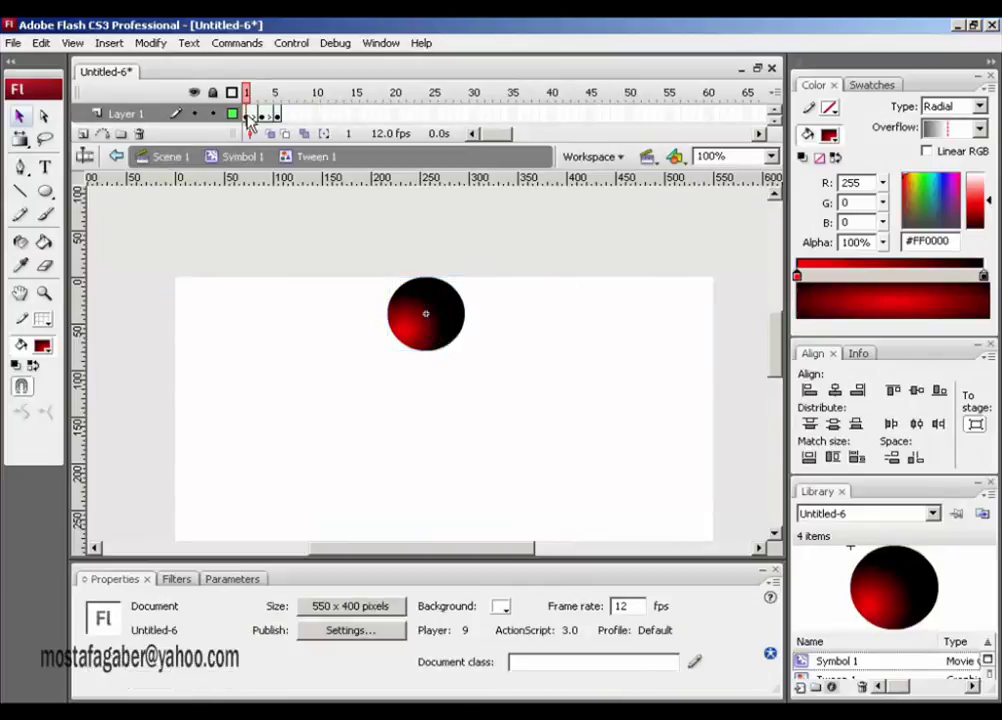
- Compare the gradients at frames 1 and 5, and insert a keyframe at frame 7 of Layer 1
{"action": "left_click_drag", "start_coordinate": [249, 118], "coordinate": [276, 121]}
{"action": "left_click", "coordinate": [277, 118]}
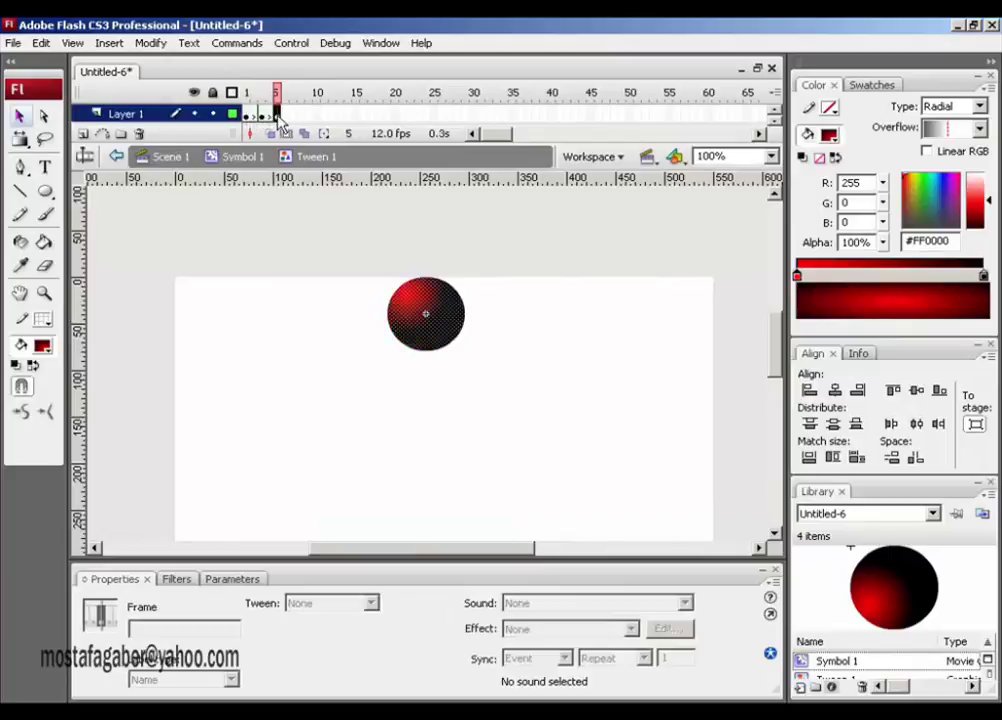
{"action": "left_click", "coordinate": [248, 118]}
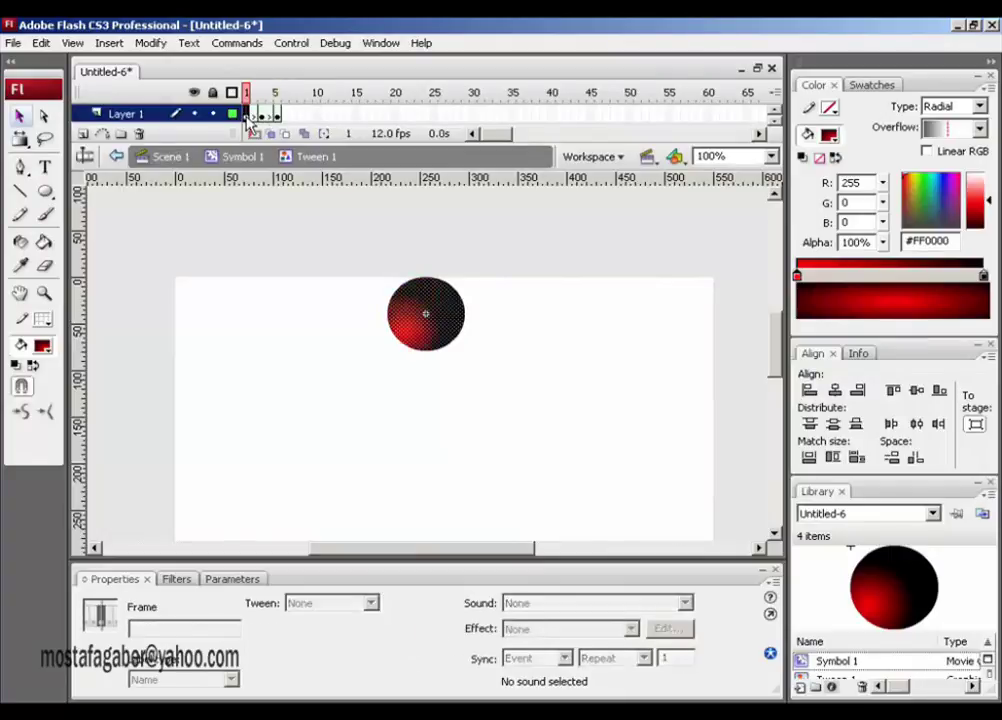
{"action": "left_click", "coordinate": [277, 117]}
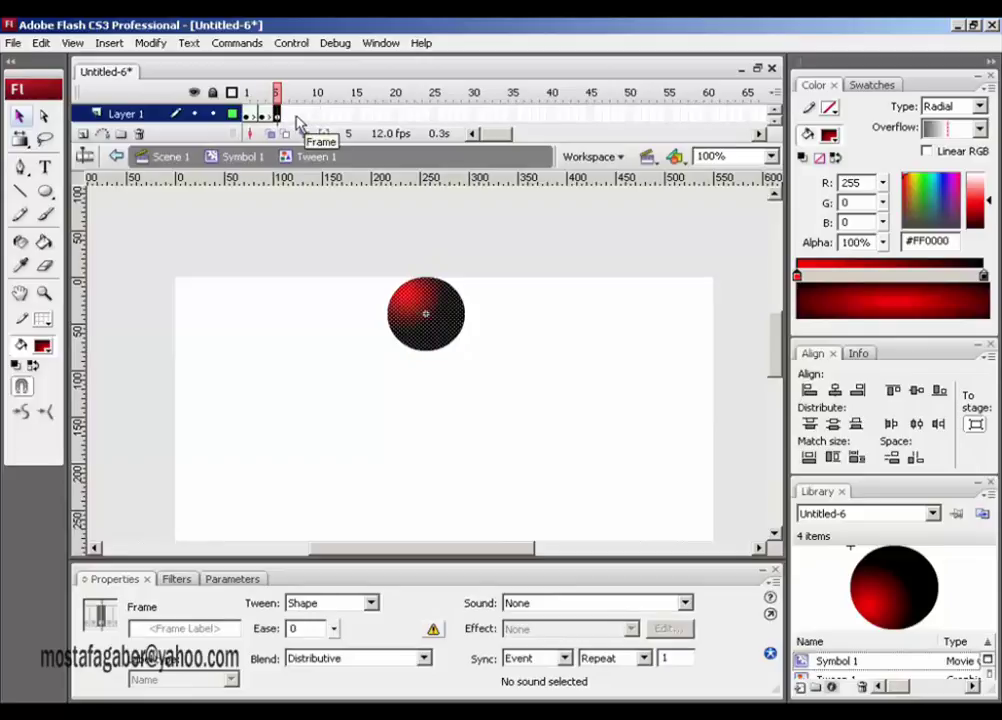
{"action": "left_click", "coordinate": [292, 114]}
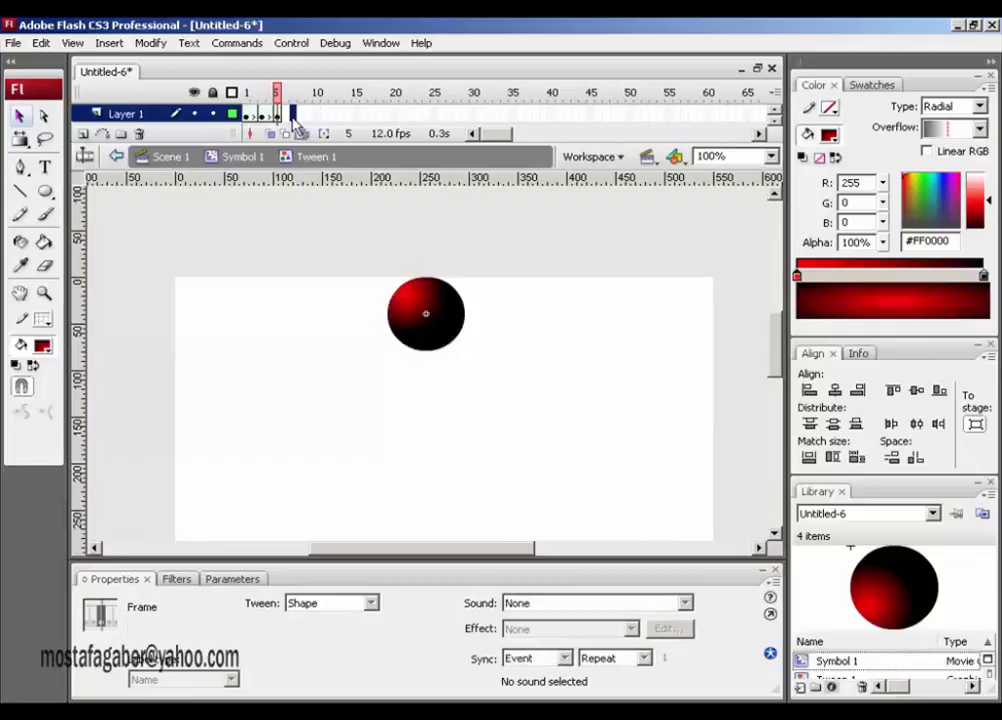
{"action": "key", "text": "F6"}
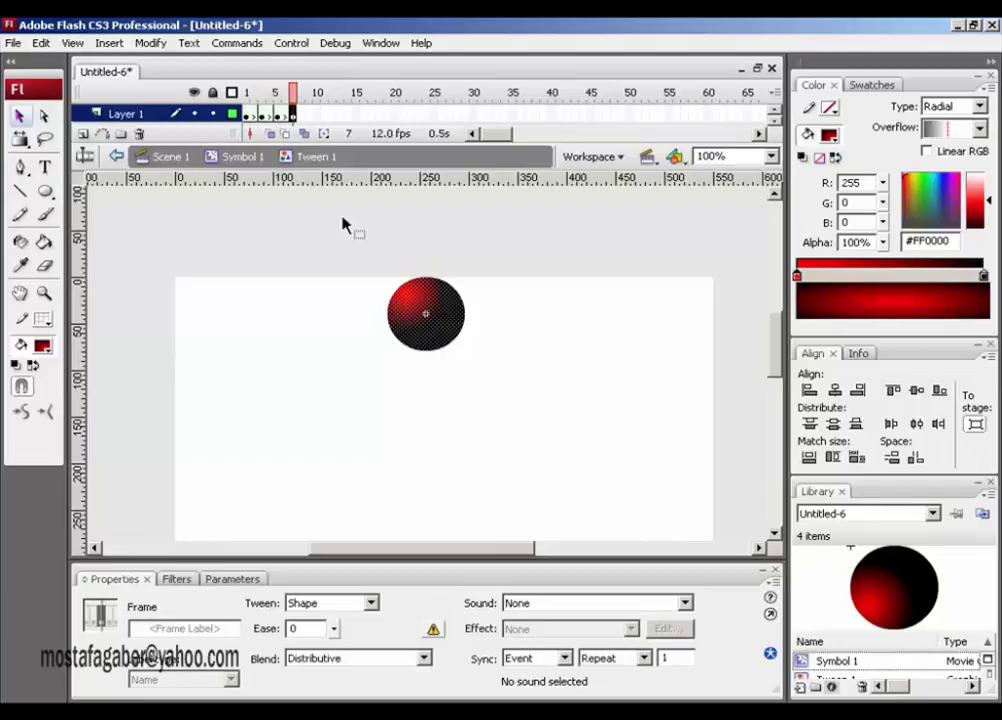
- Copy frame 1 of the ball's gradient animation and paste it over the frame 7 keyframe
{"action": "left_click", "coordinate": [245, 115]}
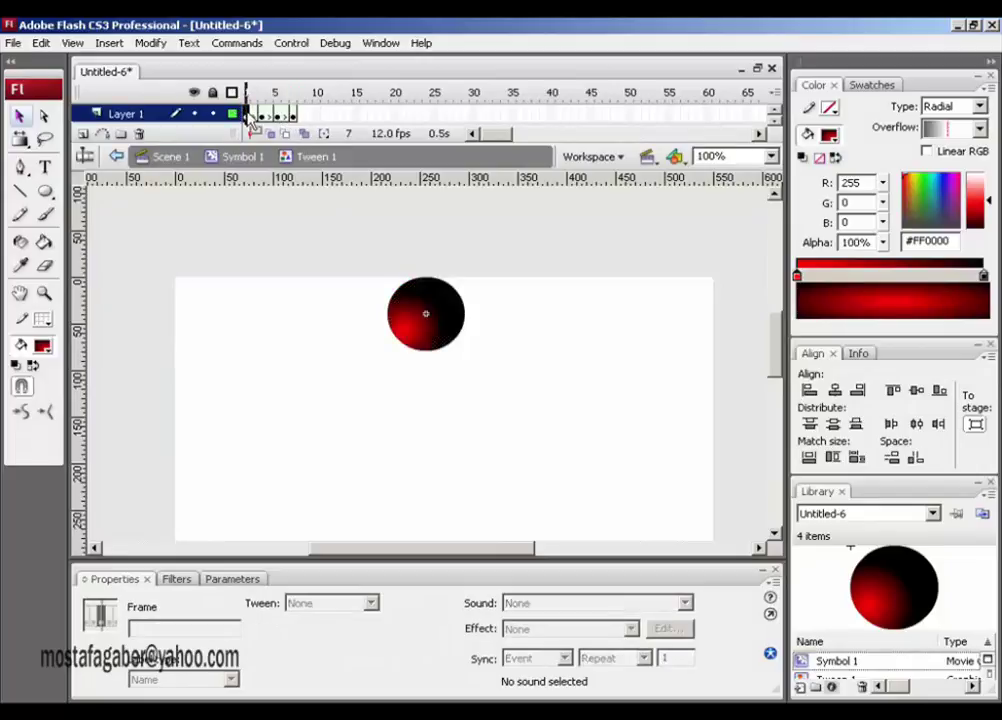
{"action": "right_click", "coordinate": [247, 116]}
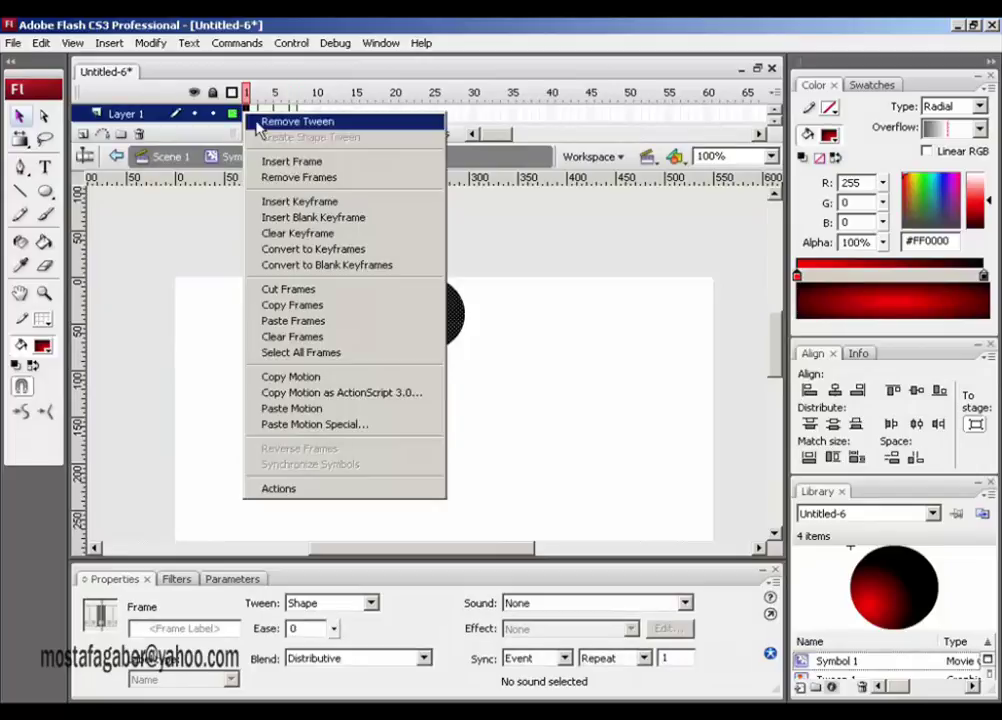
{"action": "left_click", "coordinate": [296, 306]}
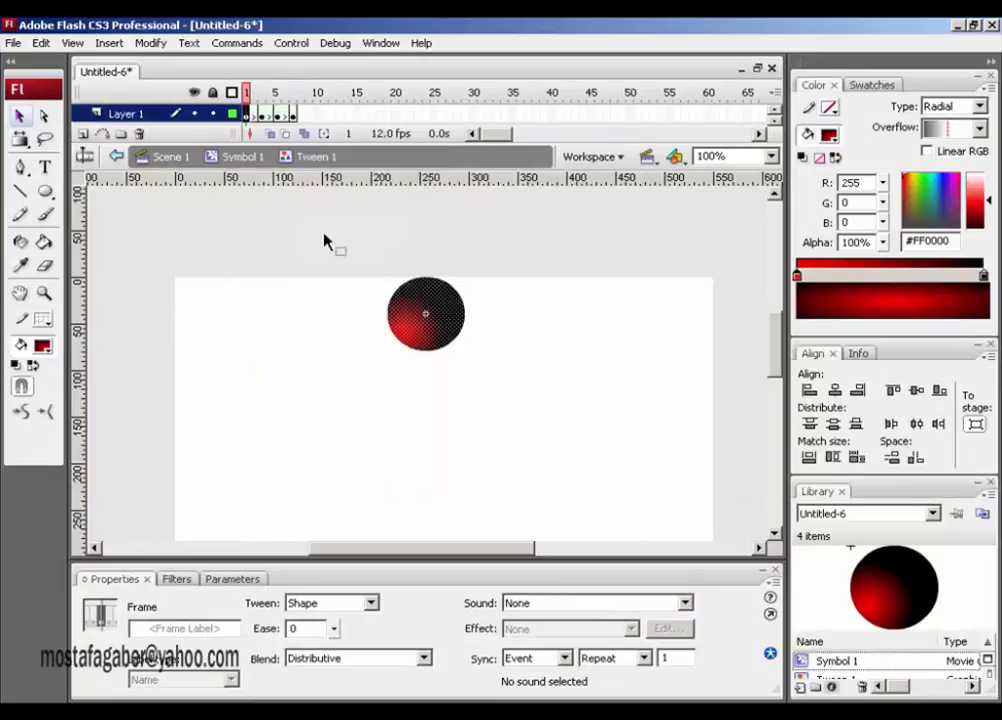
{"action": "left_click", "coordinate": [293, 113]}
{"action": "right_click", "coordinate": [294, 113]}
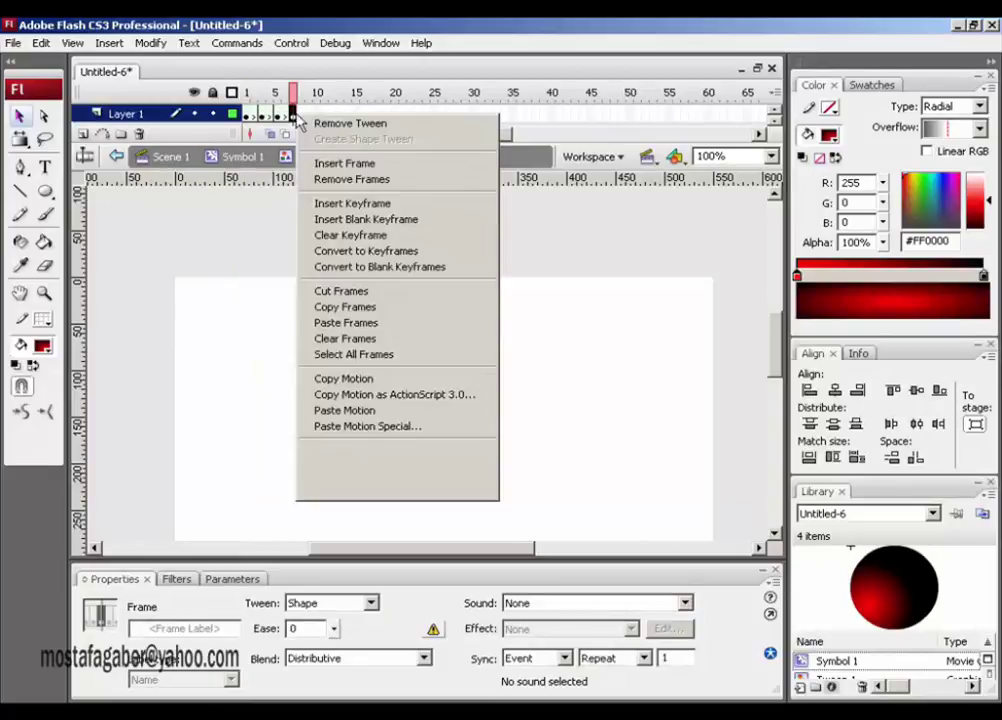
{"action": "left_click", "coordinate": [368, 323]}
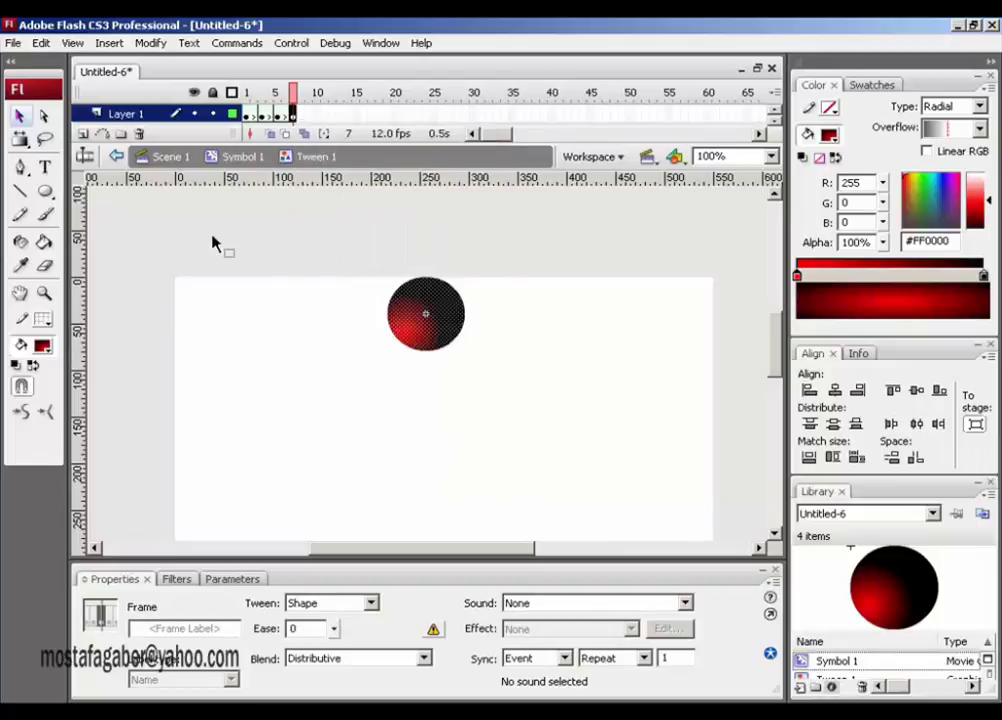
- Return to Scene 1, test the movie with the looping gradient and close the preview
{"action": "left_click", "coordinate": [168, 157]}
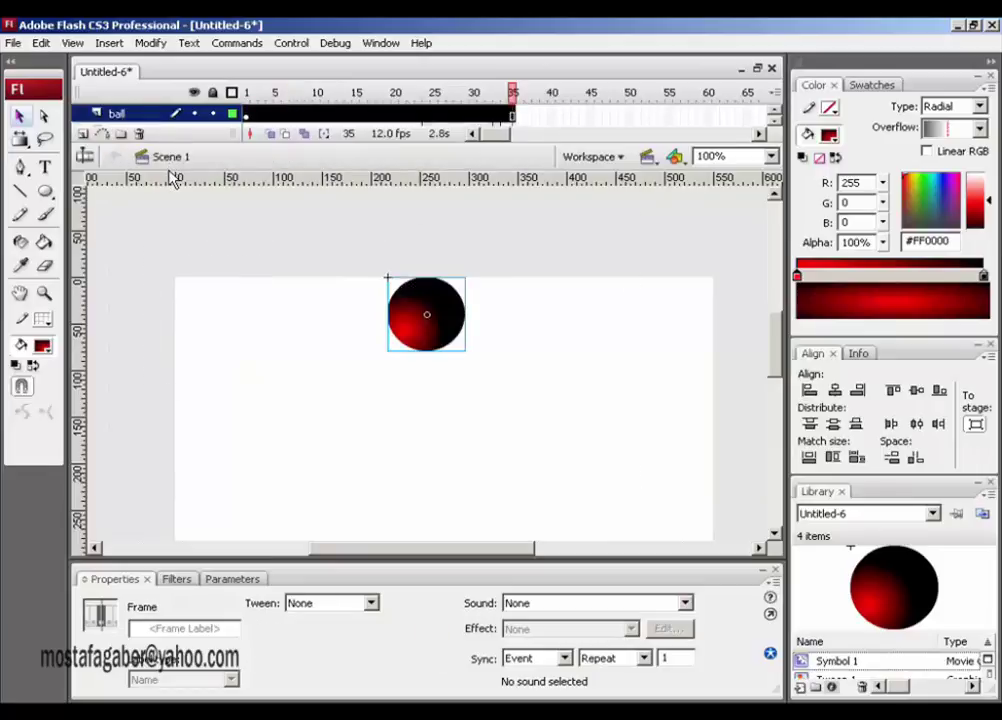
{"action": "key", "text": "ctrl+Return"}
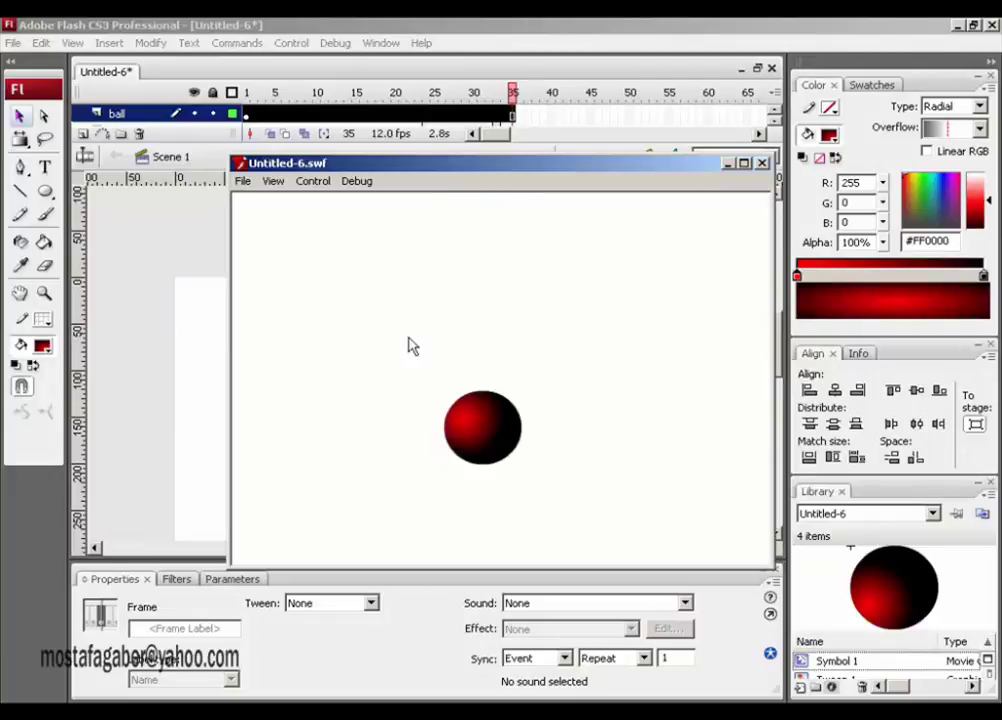
{"action": "left_click", "coordinate": [762, 162]}
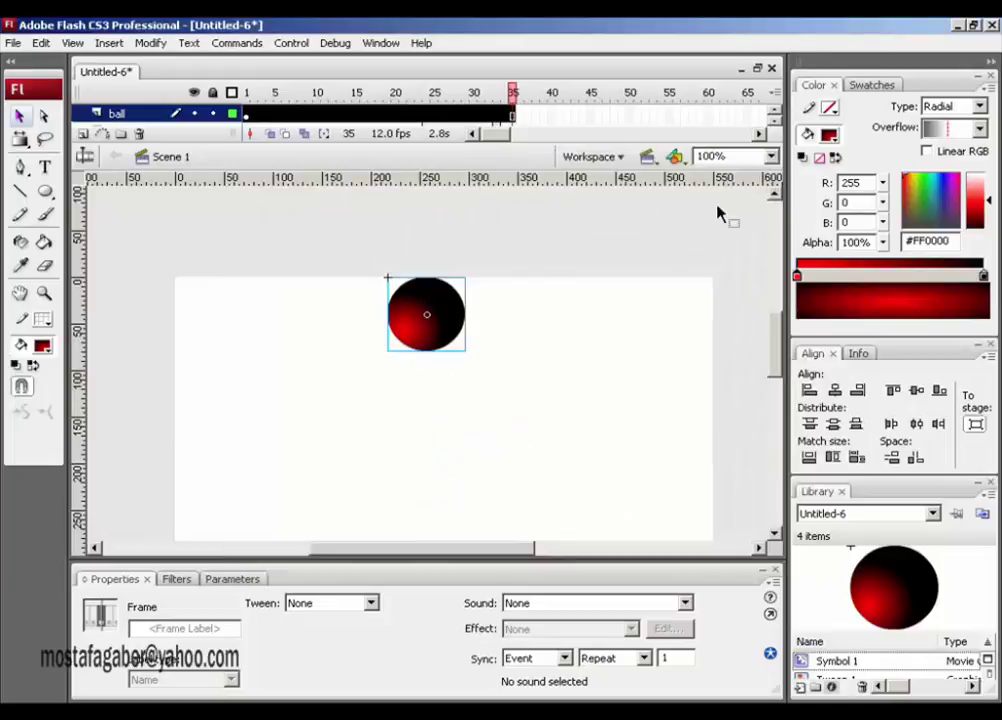